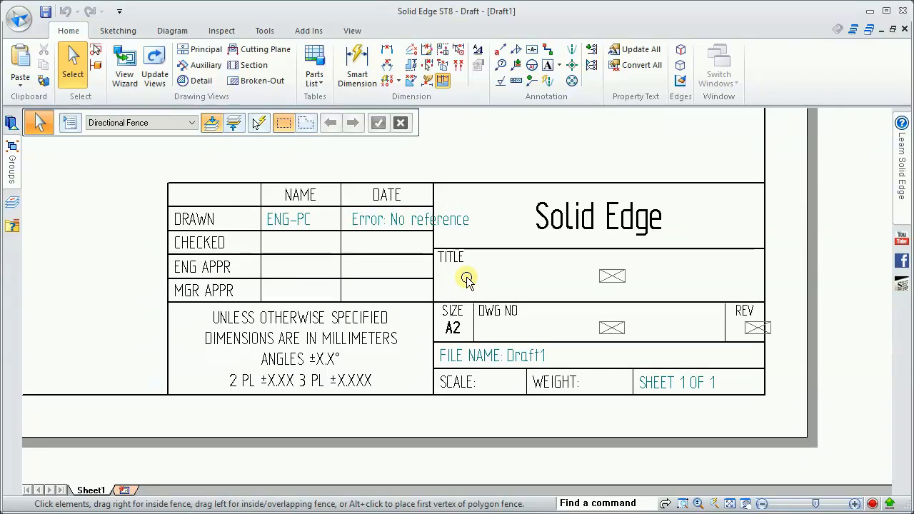
{"action": "scroll", "coordinate": [466, 277], "scroll_direction": "left", "scroll_amount": 1, "text": "shift"}
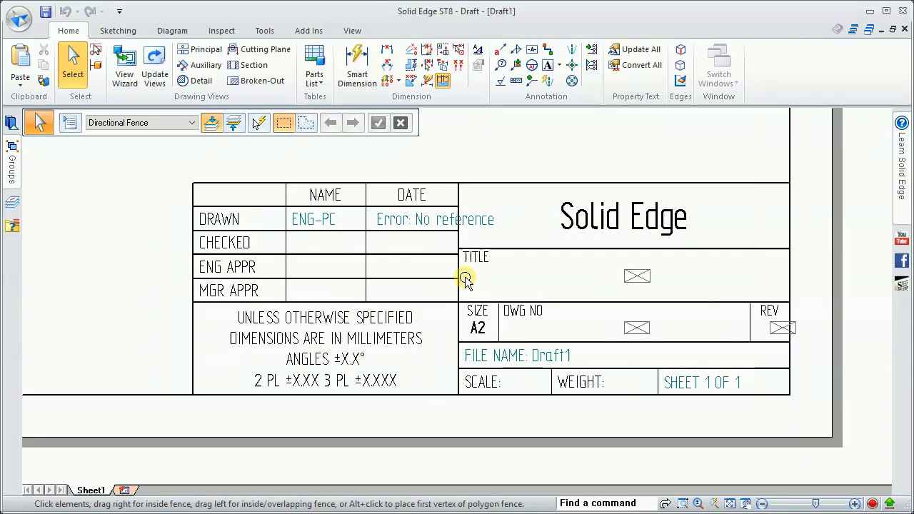
{"action": "scroll", "coordinate": [465, 278], "scroll_direction": "right", "scroll_amount": 2, "text": "shift"}
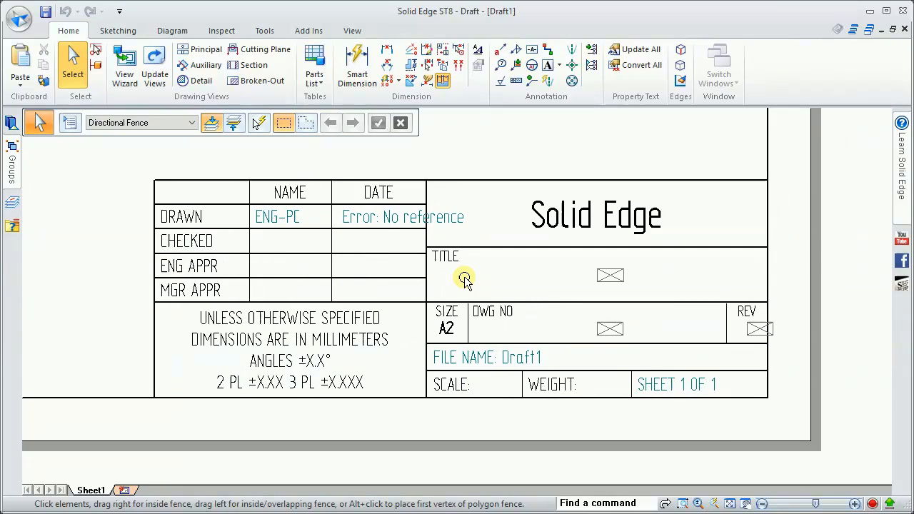
{"action": "scroll", "coordinate": [465, 278], "scroll_direction": "down", "scroll_amount": 1}
{"action": "scroll", "coordinate": [464, 278], "scroll_direction": "up", "scroll_amount": 2}
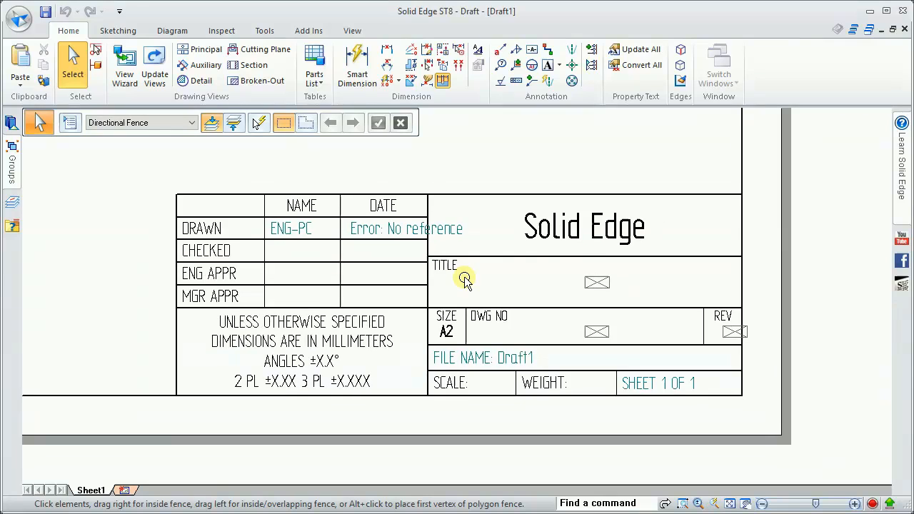
{"action": "scroll", "coordinate": [465, 278], "scroll_direction": "up", "scroll_amount": 1}
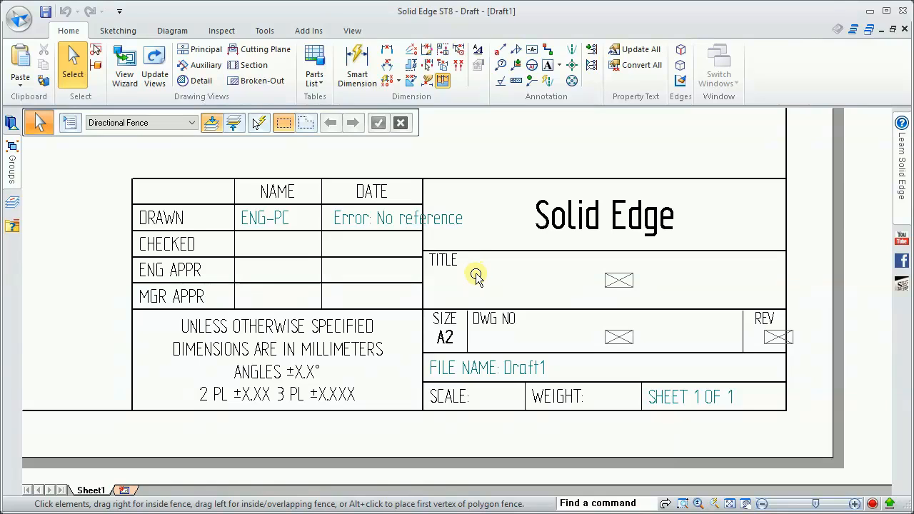
Show the background sheets and bring up the title block on the A2-Sheet background
{"action": "left_click", "coordinate": [353, 32]}
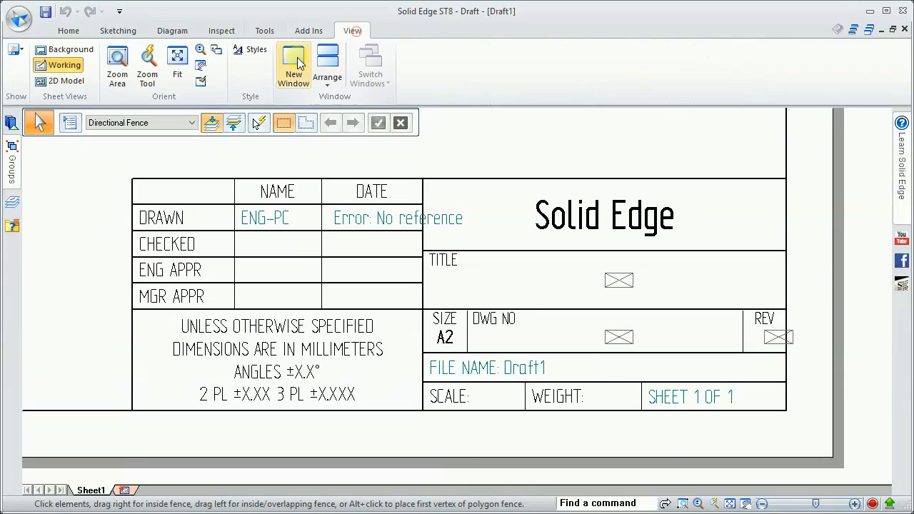
{"action": "left_click", "coordinate": [72, 52]}
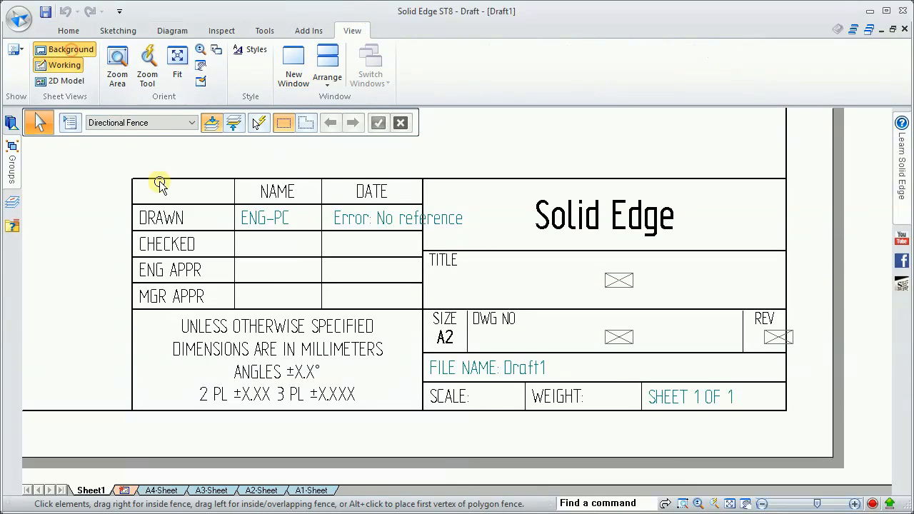
{"action": "left_click", "coordinate": [261, 491]}
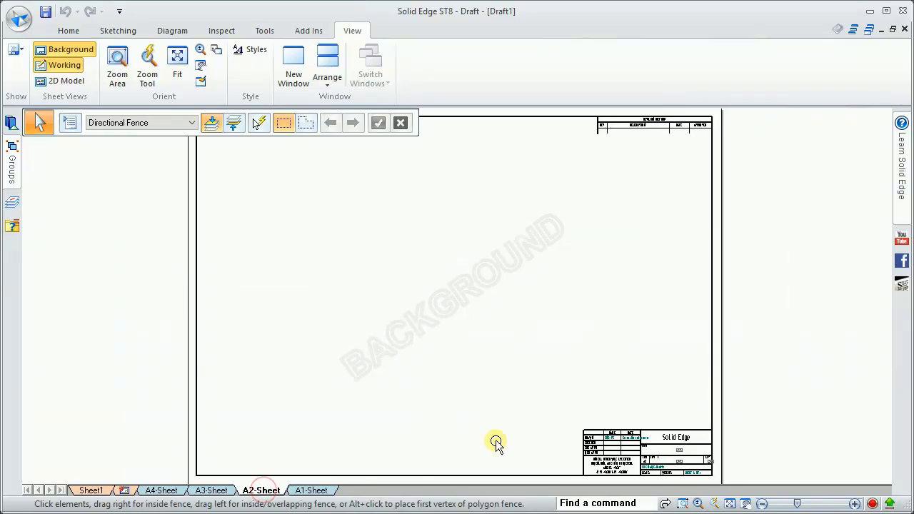
{"action": "scroll", "coordinate": [533, 406], "scroll_direction": "up", "scroll_amount": 5}
{"action": "scroll", "coordinate": [533, 403], "scroll_direction": "up", "scroll_amount": 5}
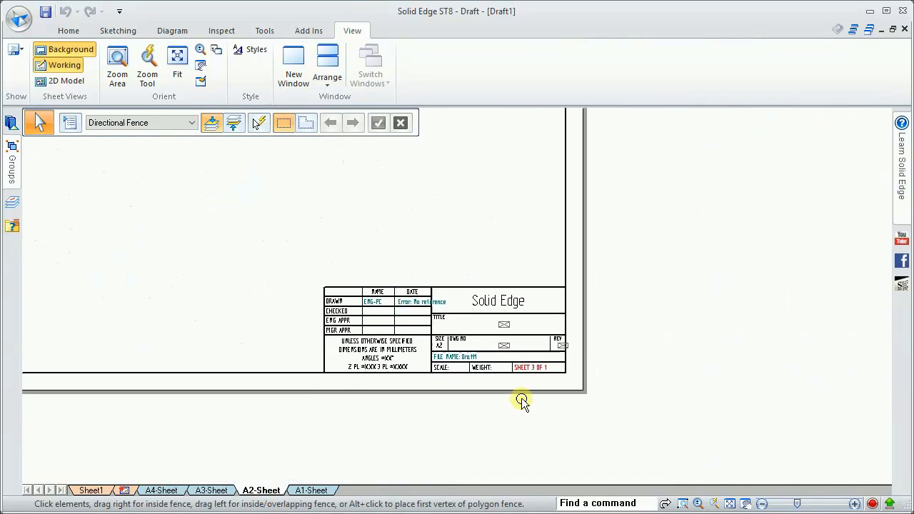
{"action": "scroll", "coordinate": [507, 389], "scroll_direction": "up", "scroll_amount": 3}
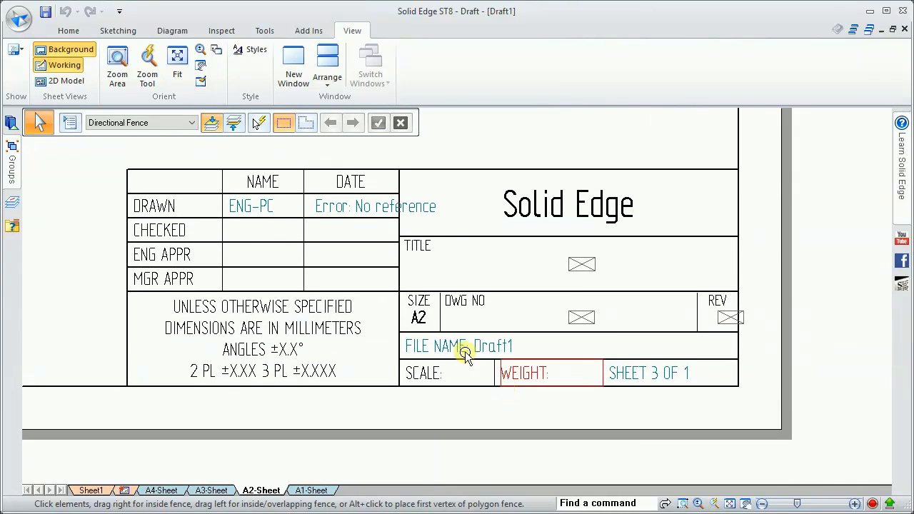
{"action": "left_click", "coordinate": [254, 207]}
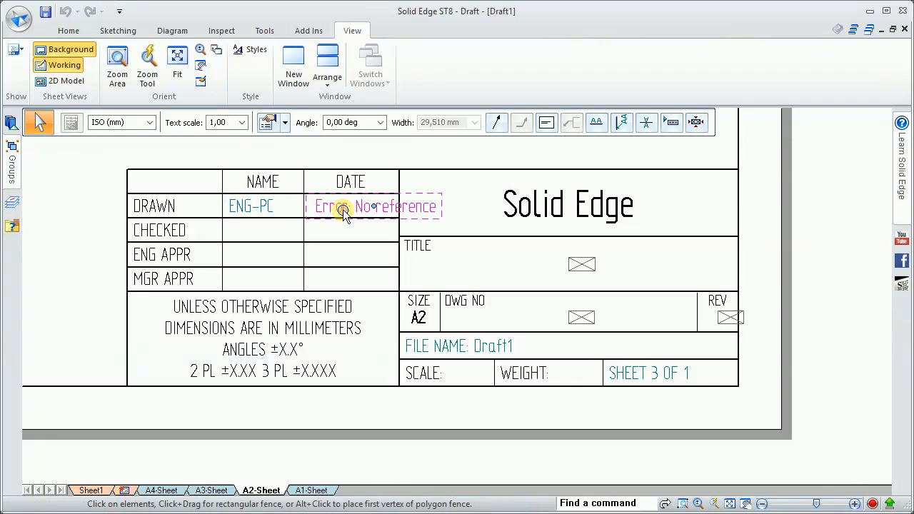
{"action": "double_click", "coordinate": [512, 205]}
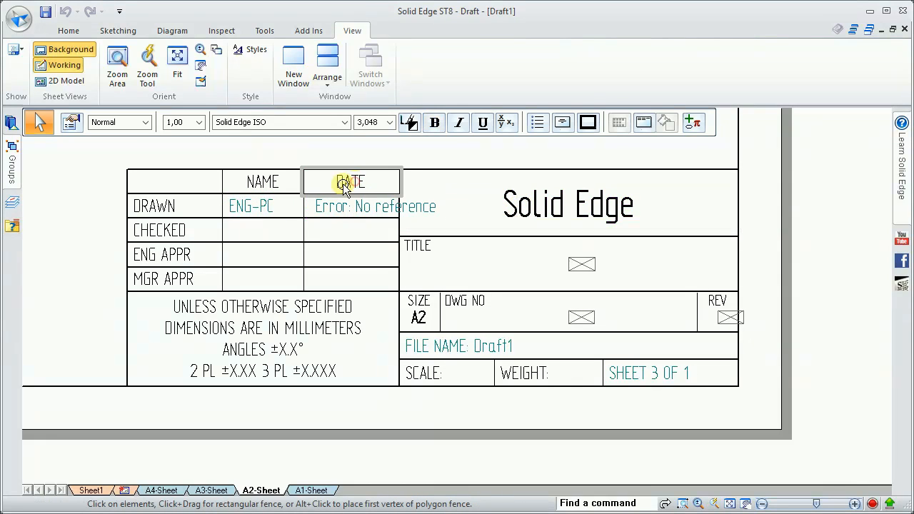
{"action": "left_click", "coordinate": [255, 182]}
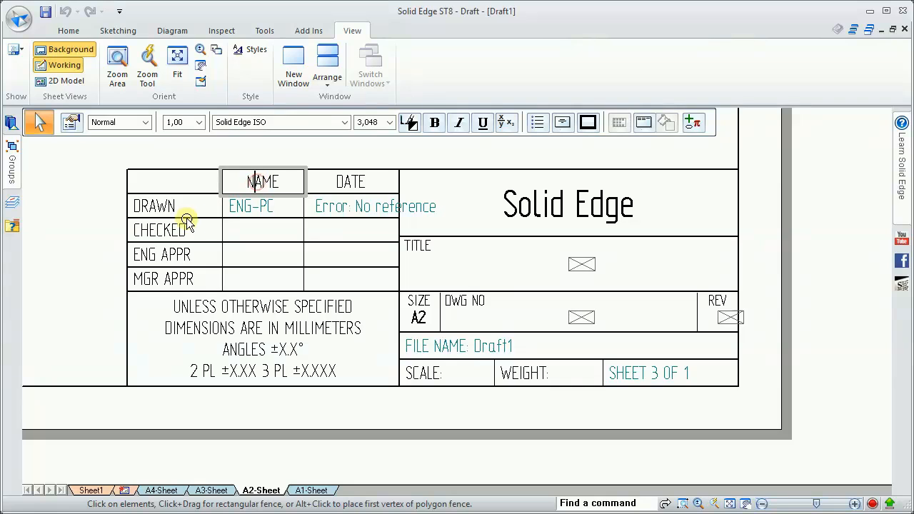
{"action": "left_click", "coordinate": [99, 229]}
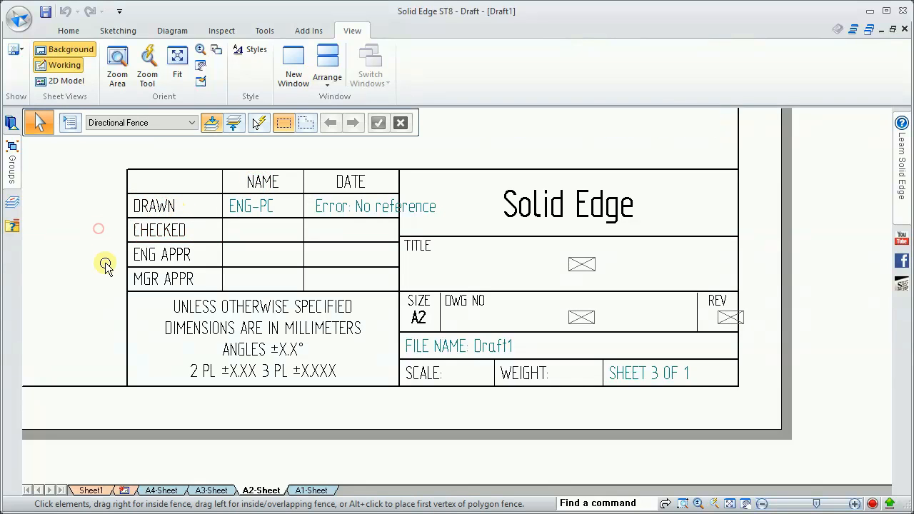
Replace the DRAWN label in the title block with DESENHISTA
{"action": "double_click", "coordinate": [148, 206]}
{"action": "mouse_move", "coordinate": [179, 206]}
{"action": "left_mouse_down"}
{"action": "mouse_move", "coordinate": [142, 207]}
{"action": "mouse_move", "coordinate": [151, 206]}
{"action": "mouse_move", "coordinate": [129, 184]}
{"action": "left_mouse_up"}
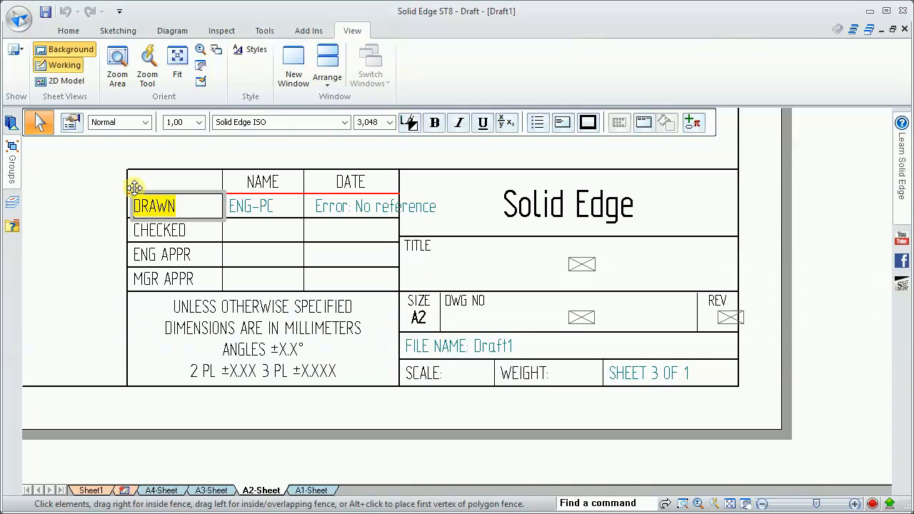
{"action": "type", "text": "D"}
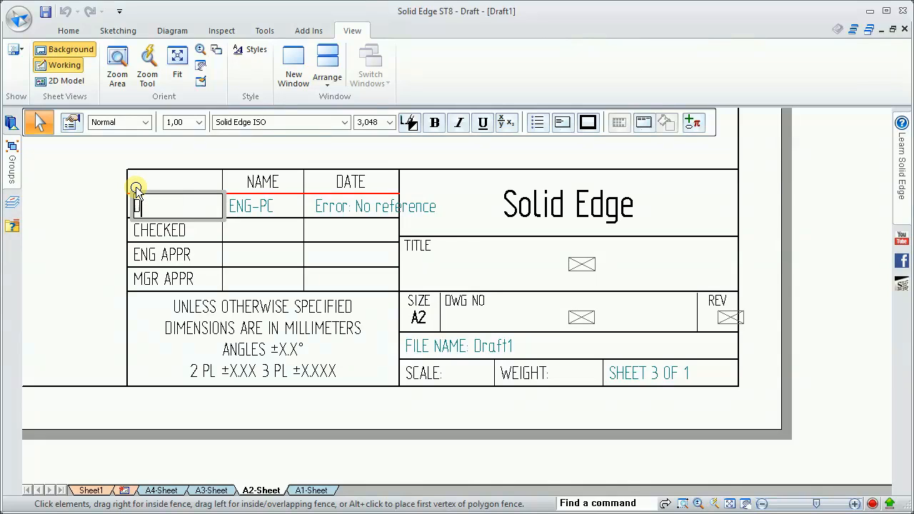
{"action": "type", "text": "ESENHISTA"}
{"action": "left_click", "coordinate": [88, 196]}
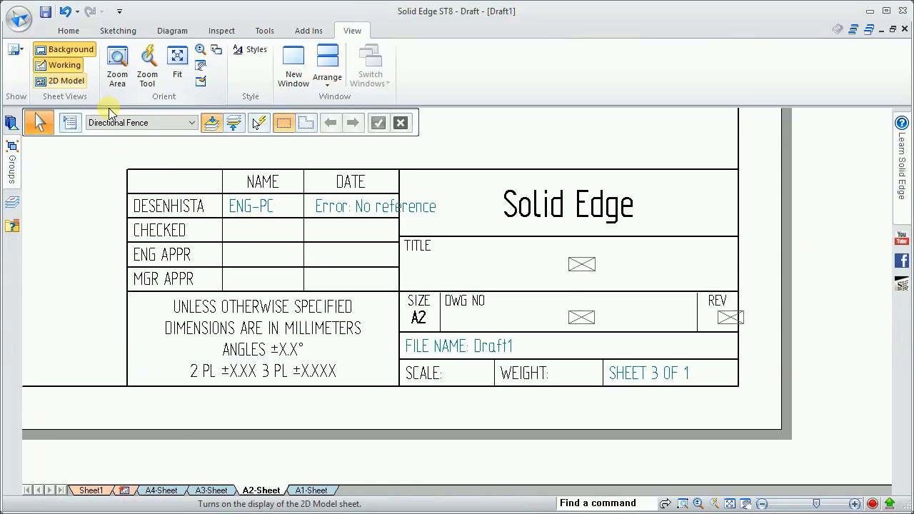
Check the Author entry in the file properties' summary and close the properties without changes
{"action": "left_click", "coordinate": [18, 18]}
{"action": "mouse_move", "coordinate": [107, 320]}
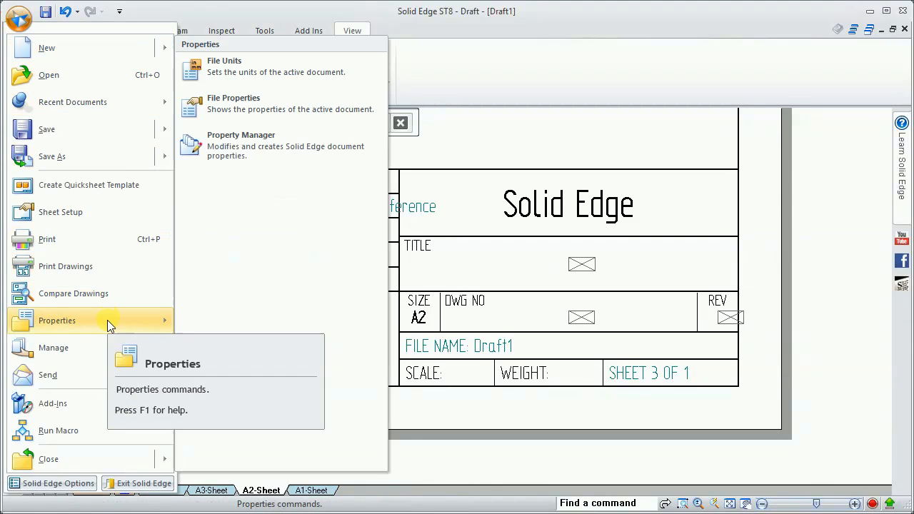
{"action": "left_click", "coordinate": [278, 114]}
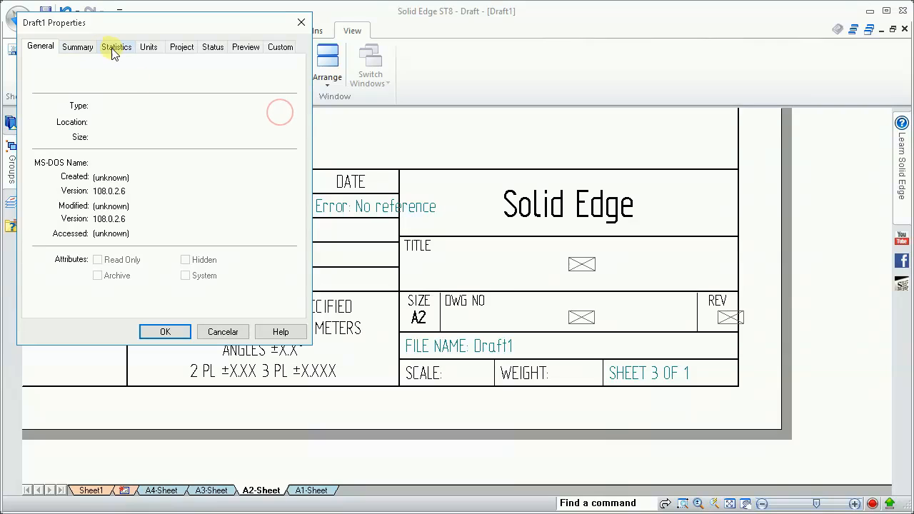
{"action": "left_click", "coordinate": [78, 46]}
{"action": "double_click", "coordinate": [117, 111]}
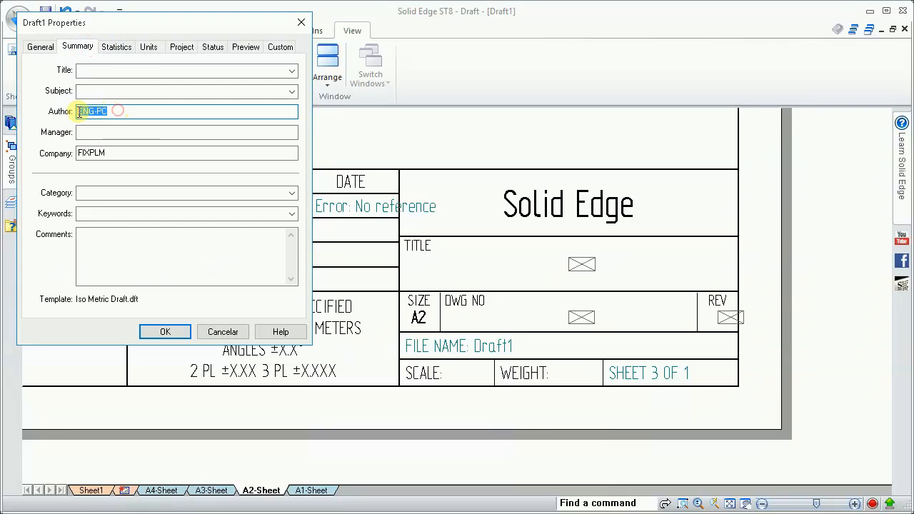
{"action": "left_click", "coordinate": [221, 333]}
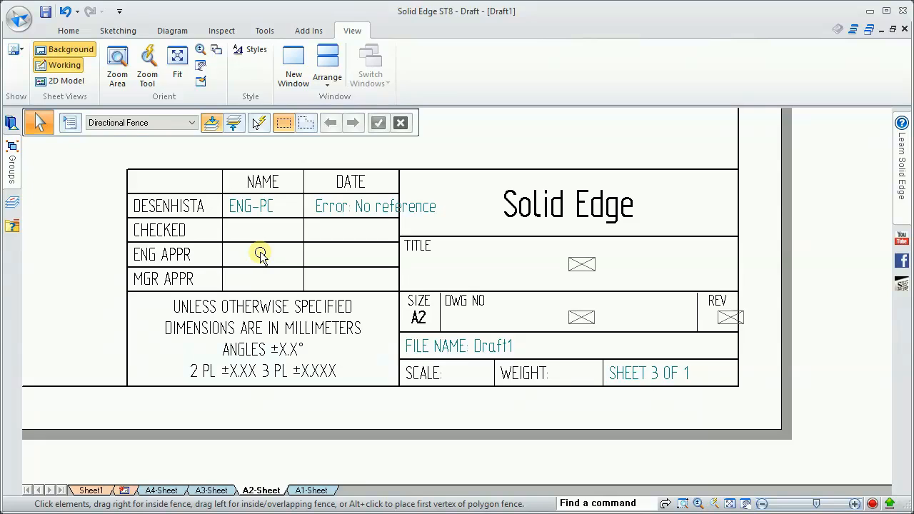
Open the properties of the name callout in the DESENHISTA row and clear its callout text
{"action": "double_click", "coordinate": [248, 208]}
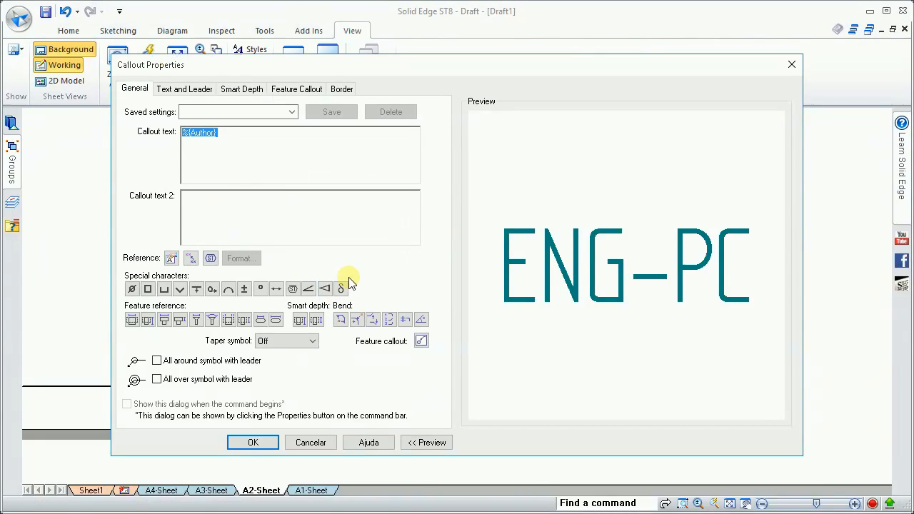
{"action": "left_click", "coordinate": [229, 136]}
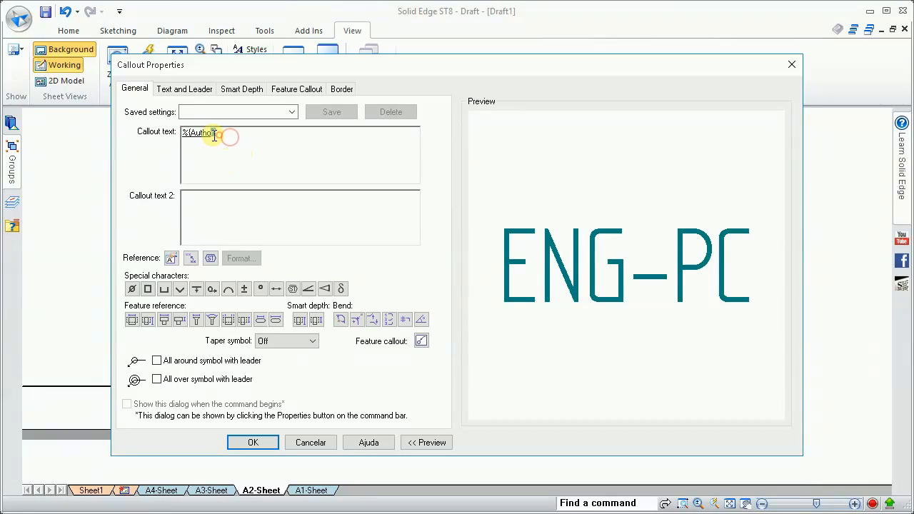
{"action": "left_click_drag", "start_coordinate": [214, 135], "coordinate": [180, 133]}
{"action": "left_click", "coordinate": [231, 138]}
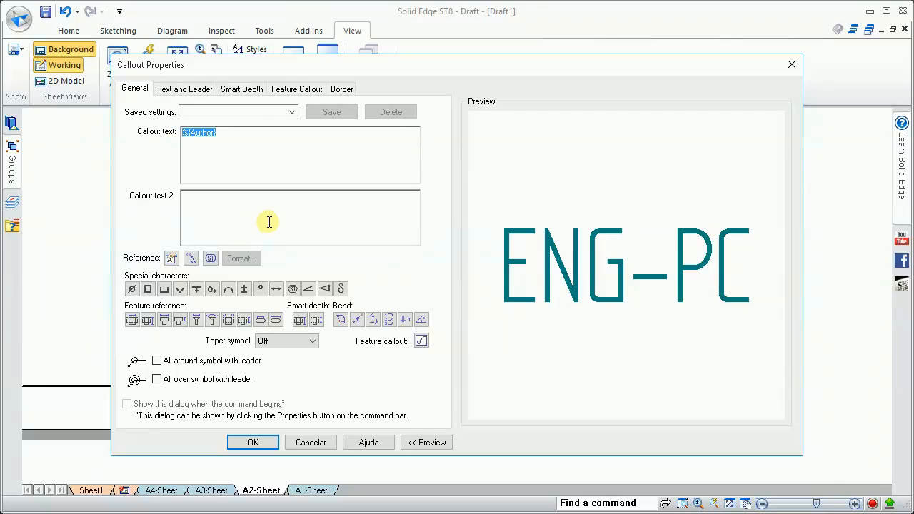
{"action": "key", "text": "Delete"}
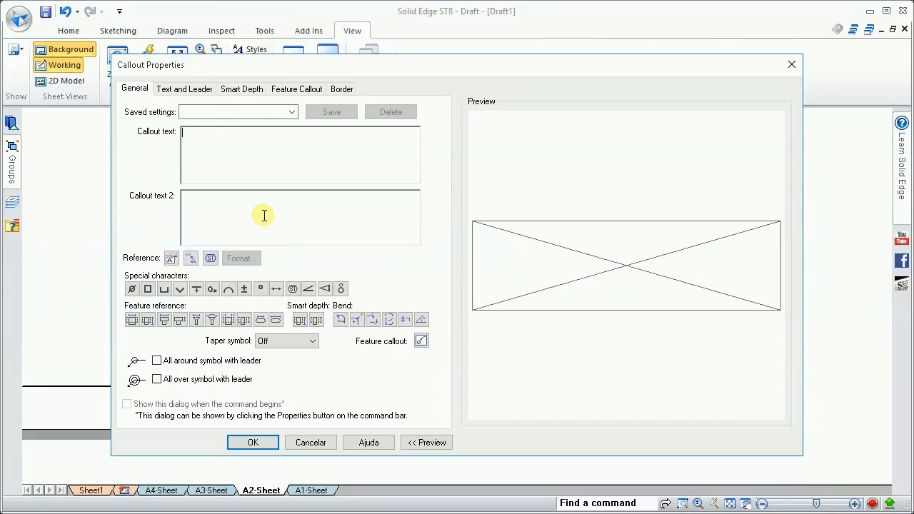
Insert the active document's Author property as the callout text and accept the callout
{"action": "left_click", "coordinate": [171, 260]}
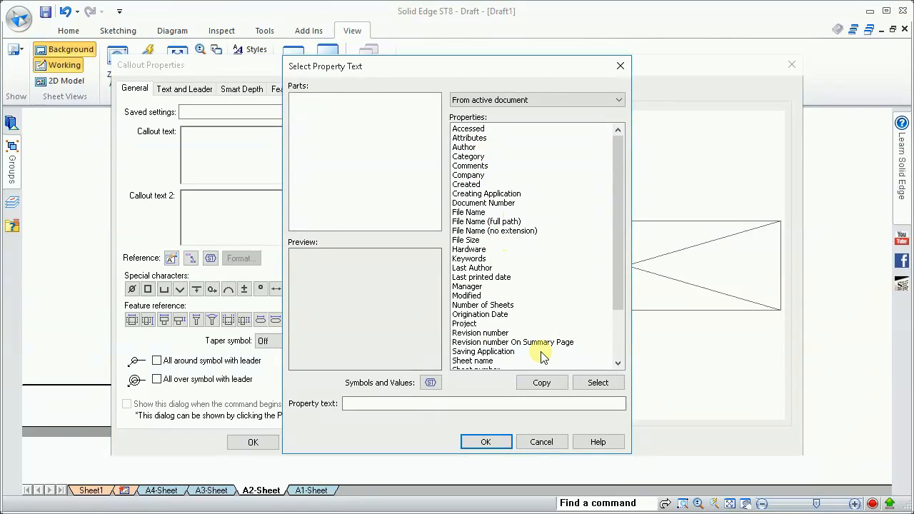
{"action": "mouse_move", "coordinate": [614, 233]}
{"action": "left_mouse_down"}
{"action": "mouse_move", "coordinate": [613, 292]}
{"action": "mouse_move", "coordinate": [614, 228]}
{"action": "left_mouse_up"}
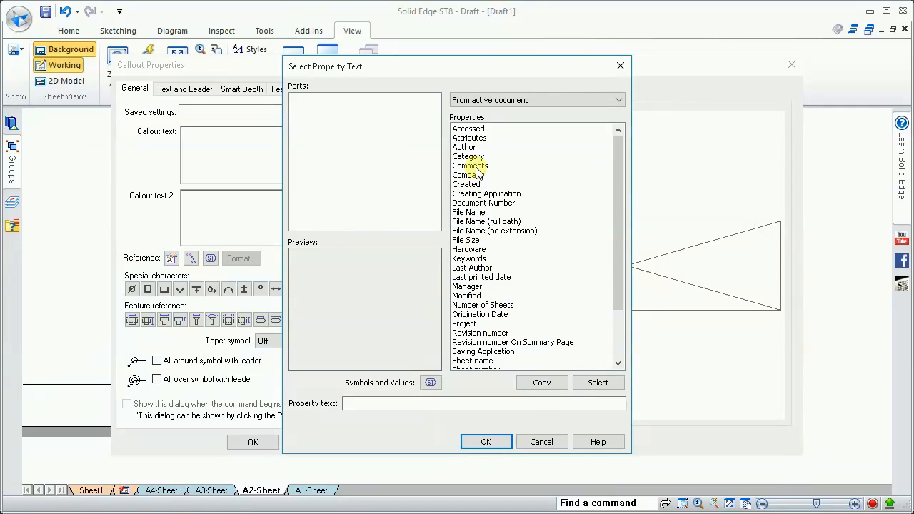
{"action": "left_click", "coordinate": [464, 149]}
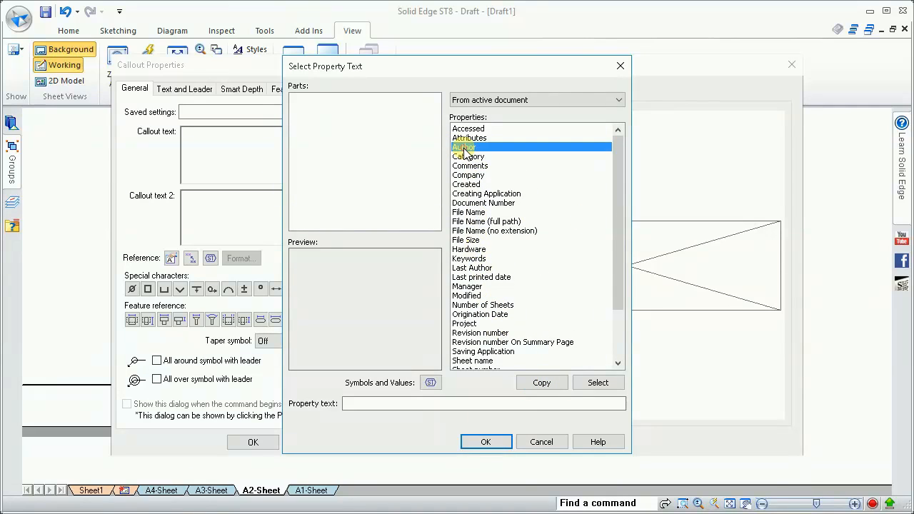
{"action": "left_click", "coordinate": [598, 383]}
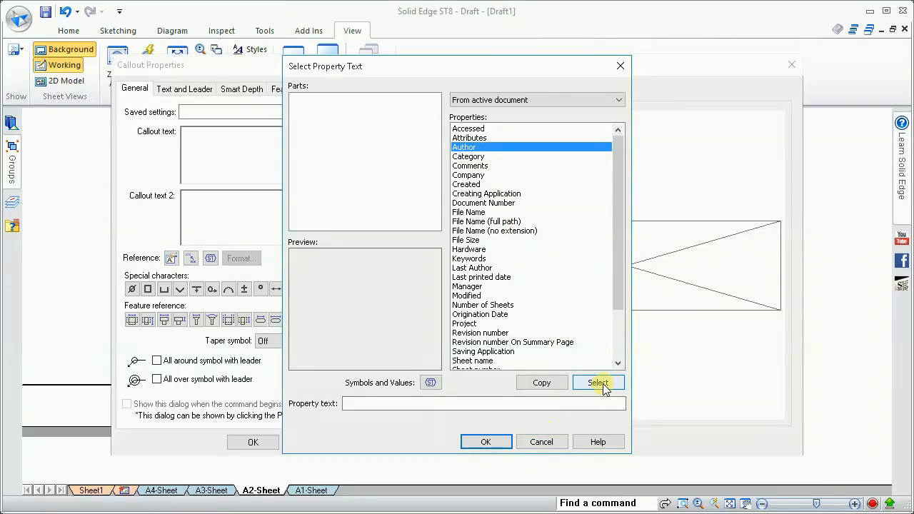
{"action": "left_click", "coordinate": [488, 443]}
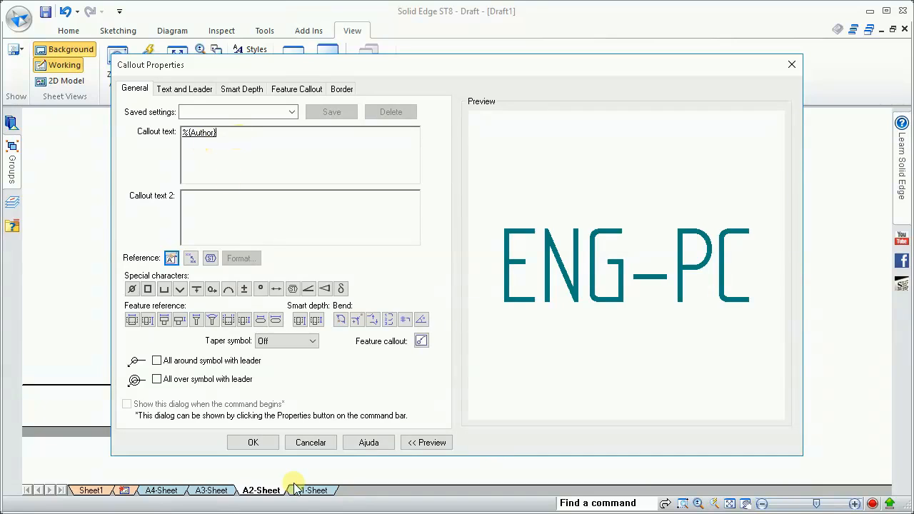
{"action": "left_click", "coordinate": [253, 443]}
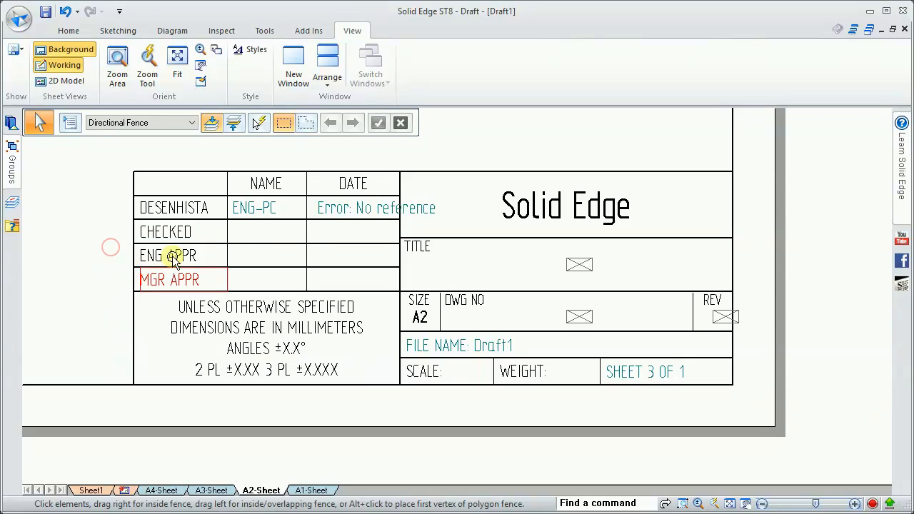
Open the draft's file properties and check the statistics and the Author entry in the summary
{"action": "left_click", "coordinate": [18, 19]}
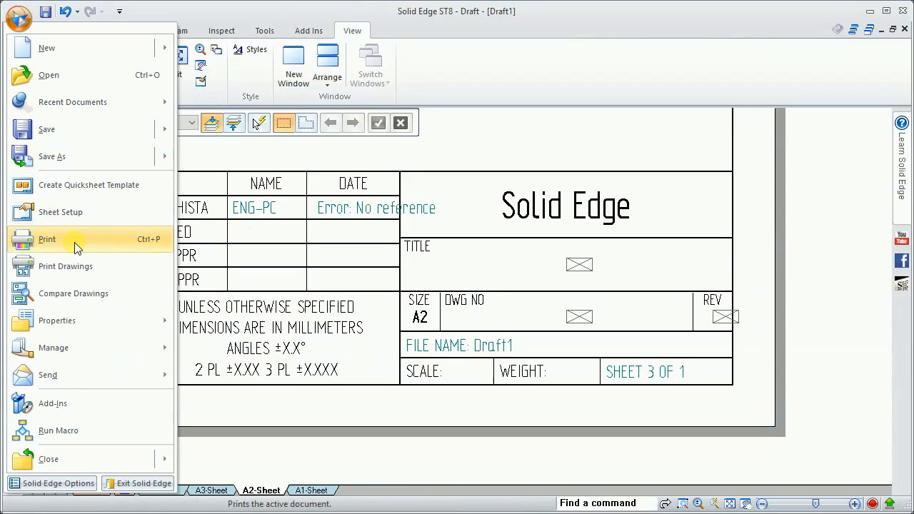
{"action": "mouse_move", "coordinate": [87, 318]}
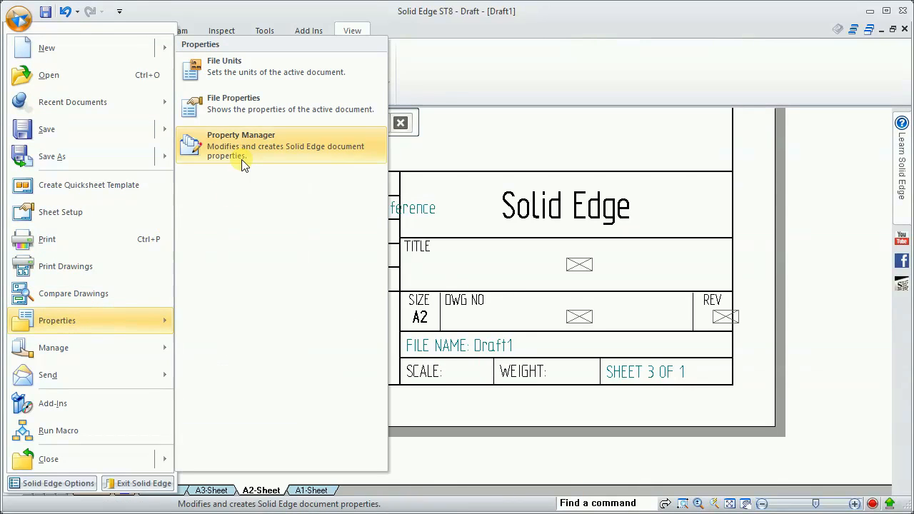
{"action": "left_click", "coordinate": [250, 100]}
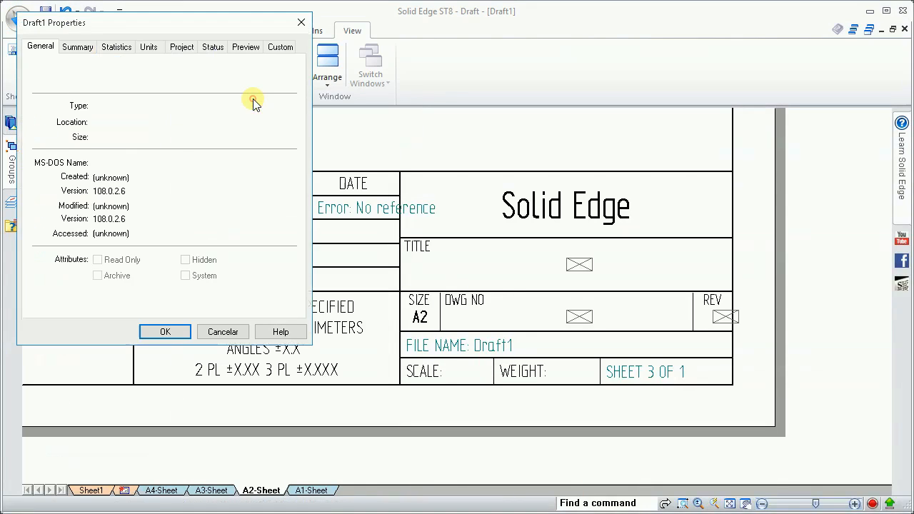
{"action": "left_click", "coordinate": [122, 50]}
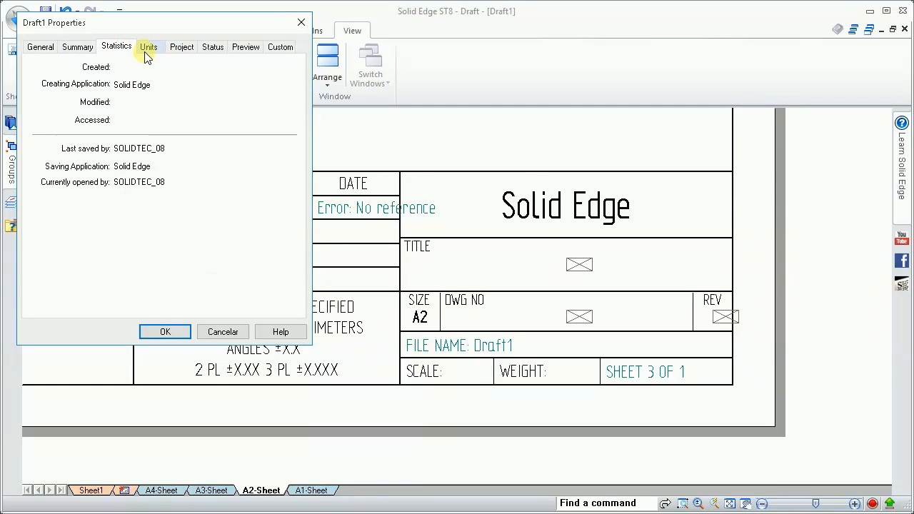
{"action": "left_click", "coordinate": [76, 48]}
{"action": "double_click", "coordinate": [98, 112]}
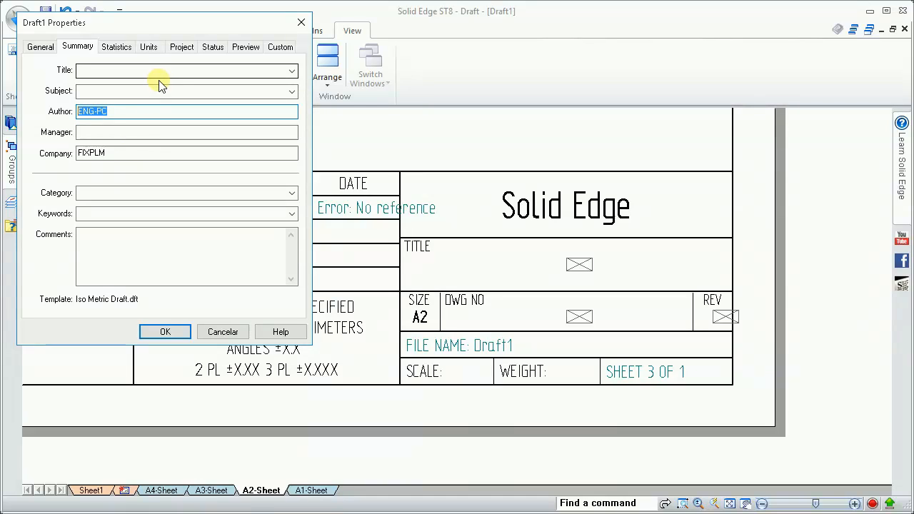
Add a custom text property named NOME DO AUTOR with the author's first name as value, and accept the file properties
{"action": "left_click", "coordinate": [281, 48]}
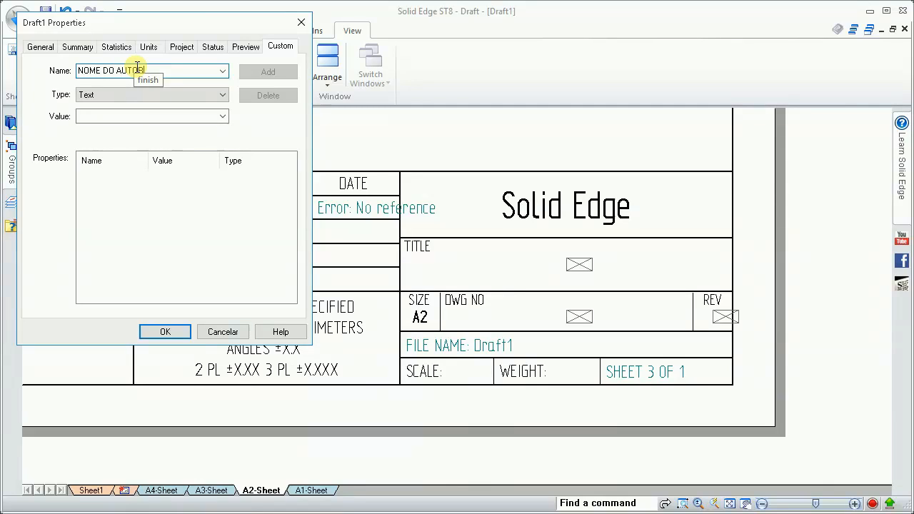
{"action": "left_click", "coordinate": [174, 116]}
{"action": "left_click", "coordinate": [157, 97]}
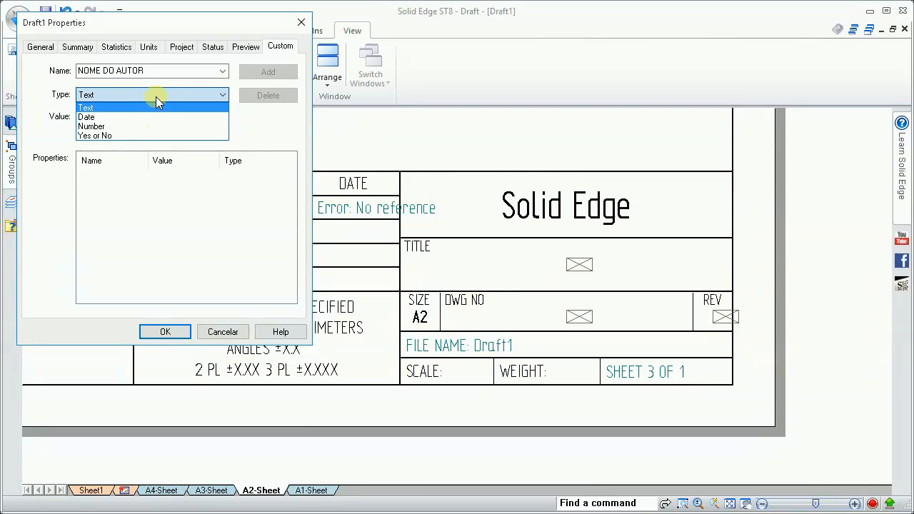
{"action": "left_click", "coordinate": [156, 96]}
{"action": "left_click", "coordinate": [146, 118]}
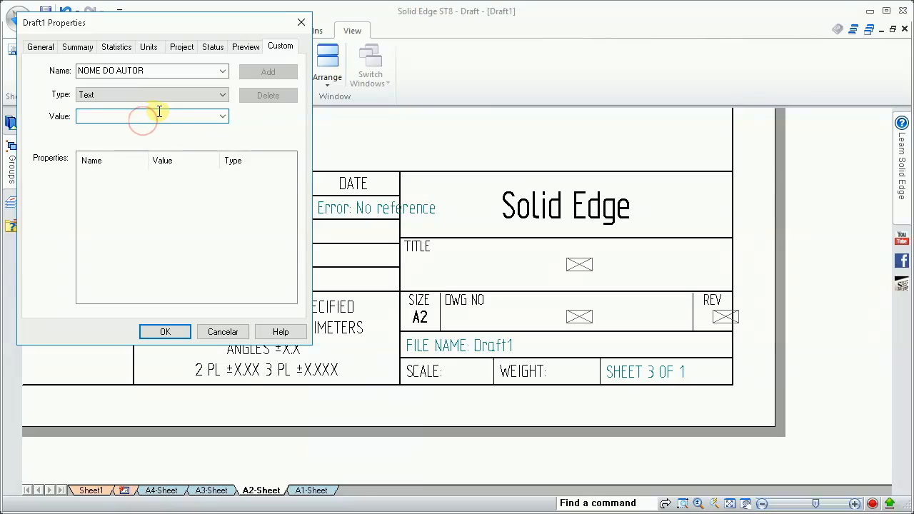
{"action": "type", "text": "B"}
{"action": "key", "text": "BackSpace"}
{"action": "type", "text": "BRUNO"}
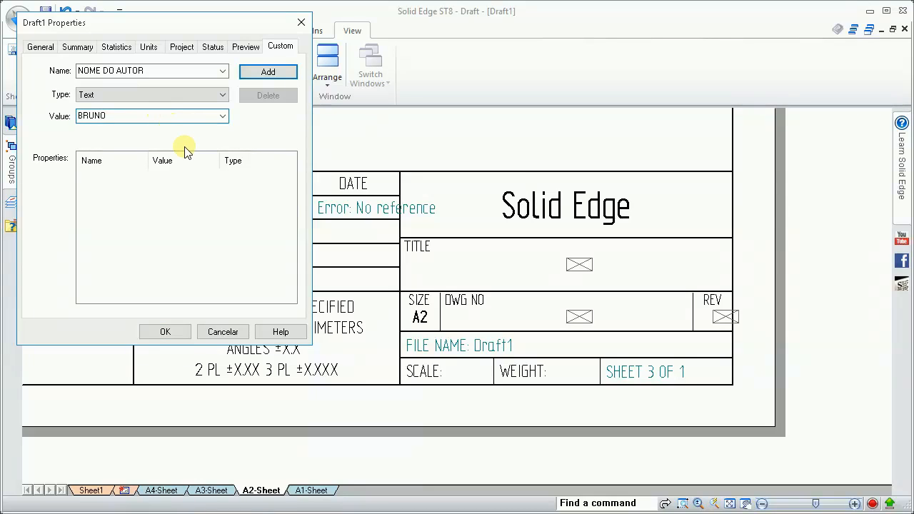
{"action": "left_click", "coordinate": [263, 73]}
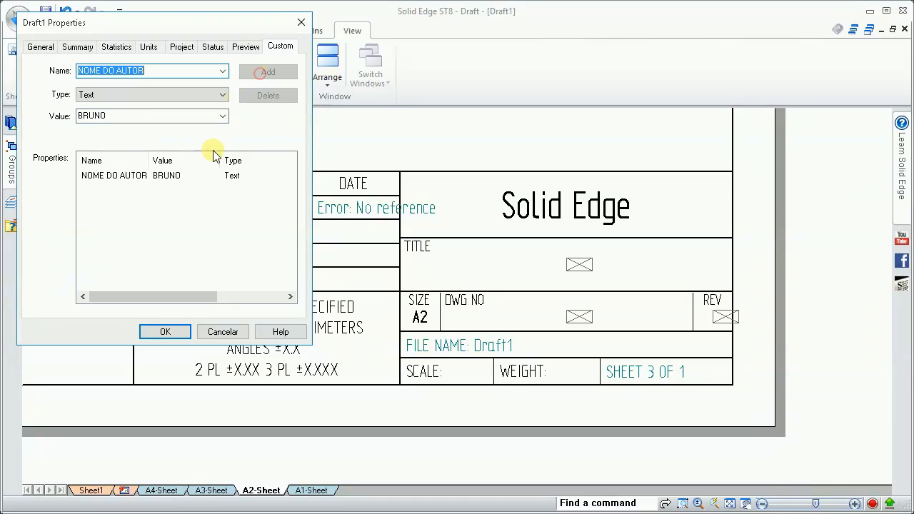
{"action": "left_click", "coordinate": [118, 178]}
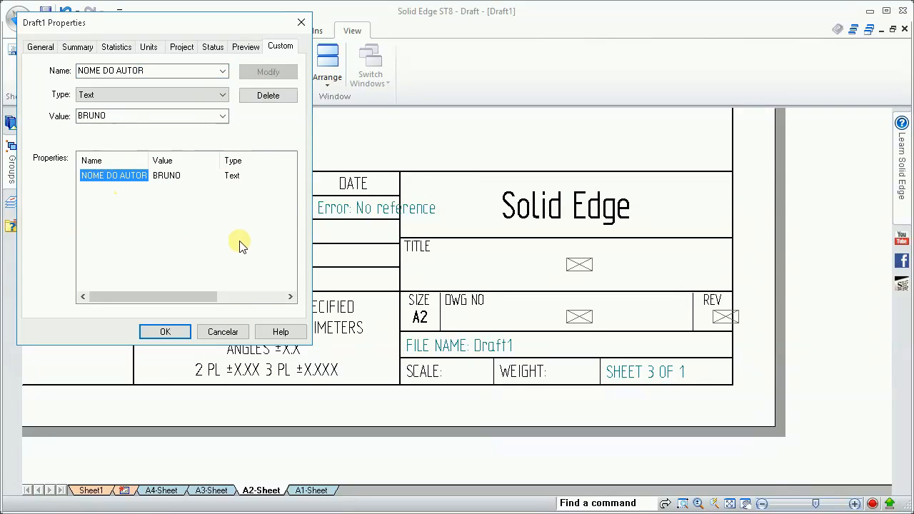
{"action": "left_click", "coordinate": [176, 334]}
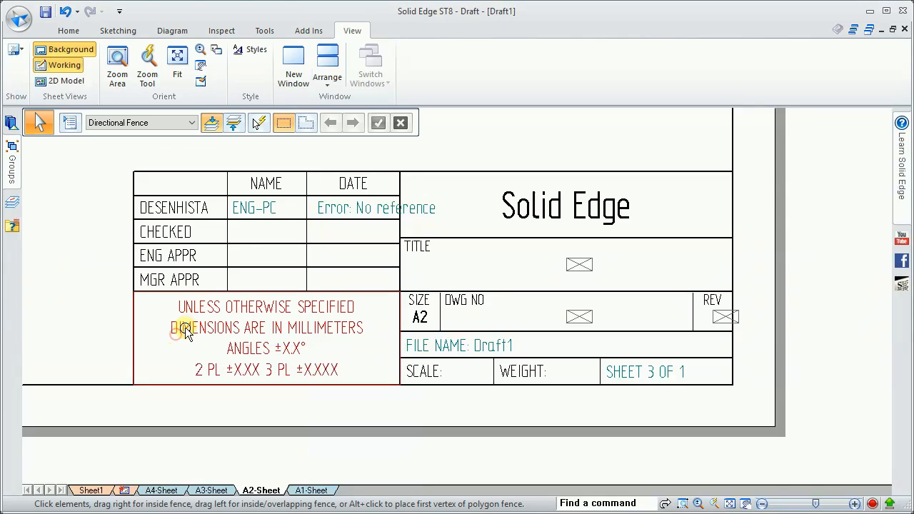
Replace the text of the name callout in the DESENHISTA row with the active document's NOME DO AUTOR property and accept the callout
{"action": "double_click", "coordinate": [267, 209]}
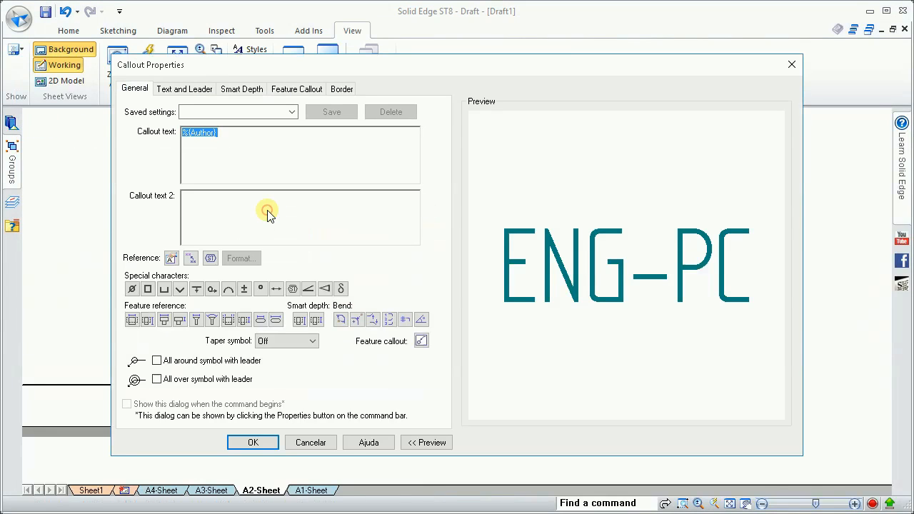
{"action": "key", "text": "Delete"}
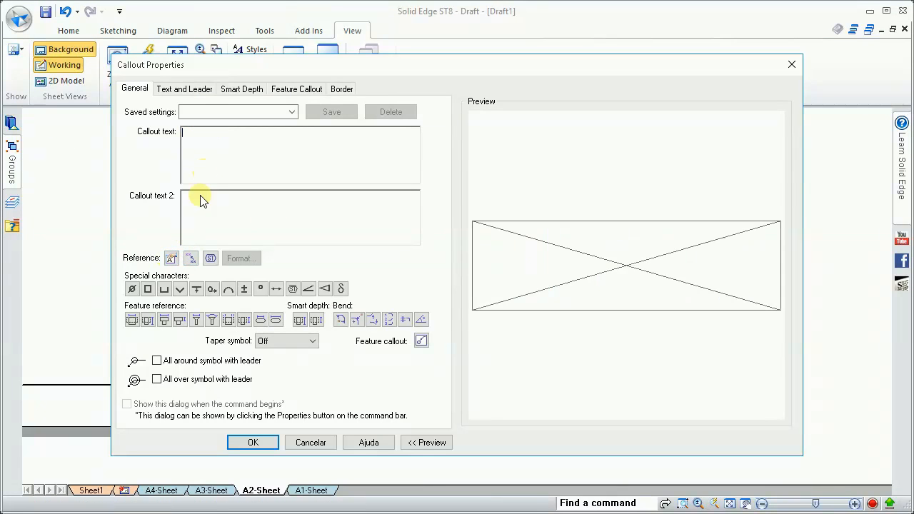
{"action": "left_click", "coordinate": [172, 258]}
{"action": "left_click", "coordinate": [498, 130]}
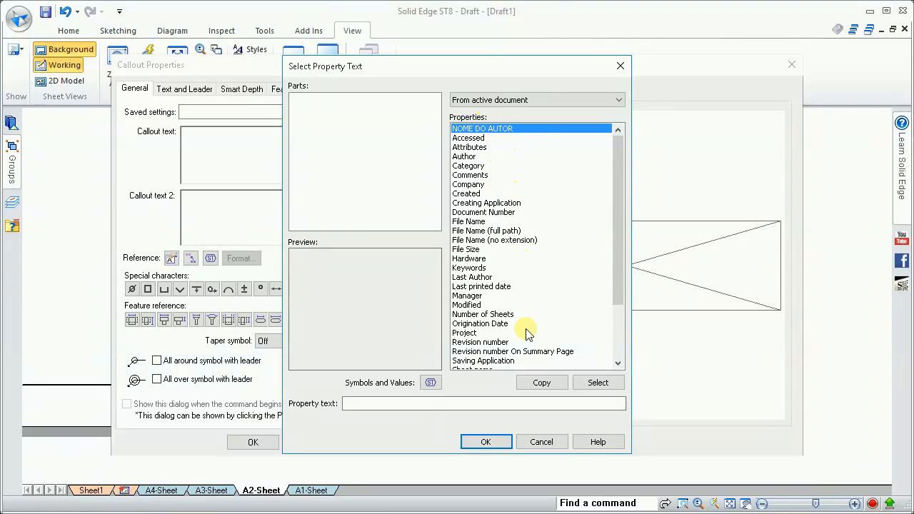
{"action": "left_click", "coordinate": [598, 383]}
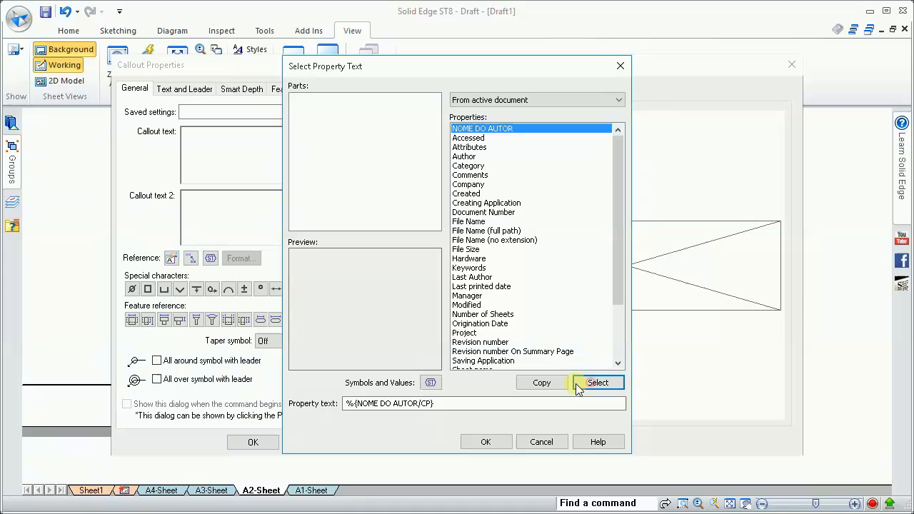
{"action": "left_click", "coordinate": [485, 443]}
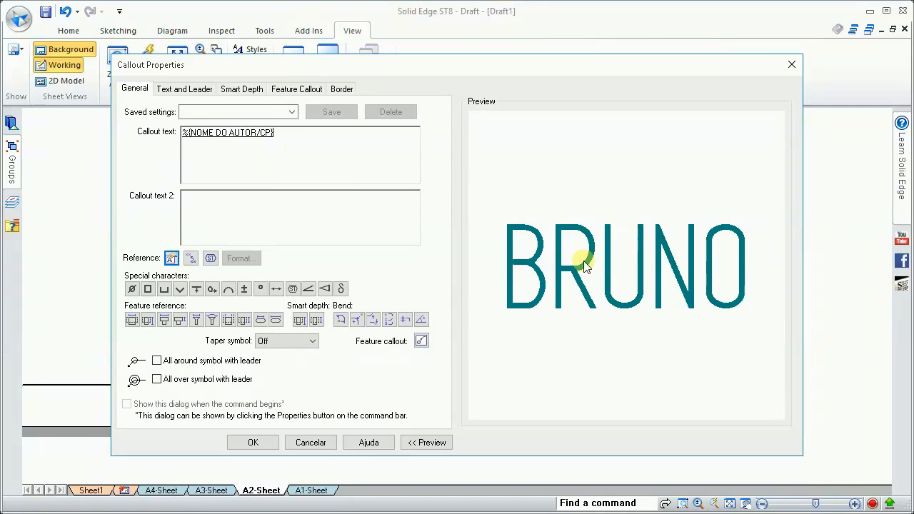
{"action": "left_click", "coordinate": [254, 443]}
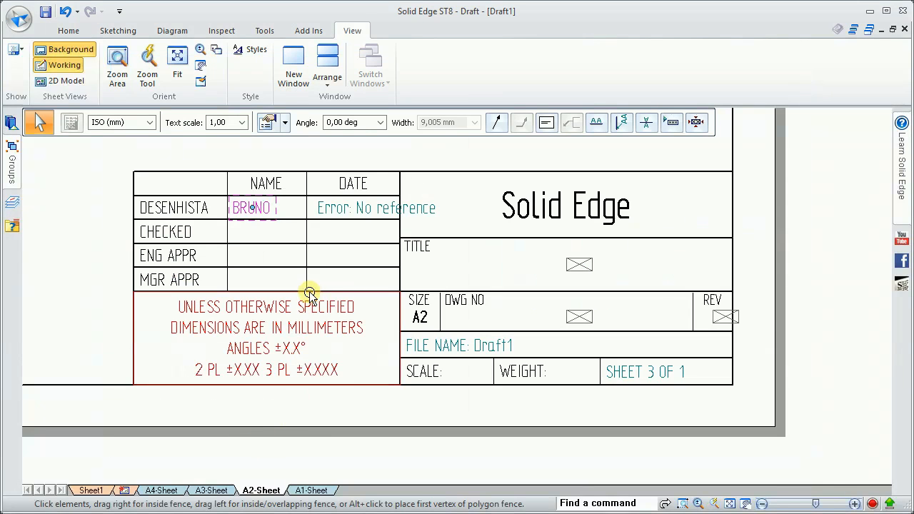
{"action": "double_click", "coordinate": [268, 184]}
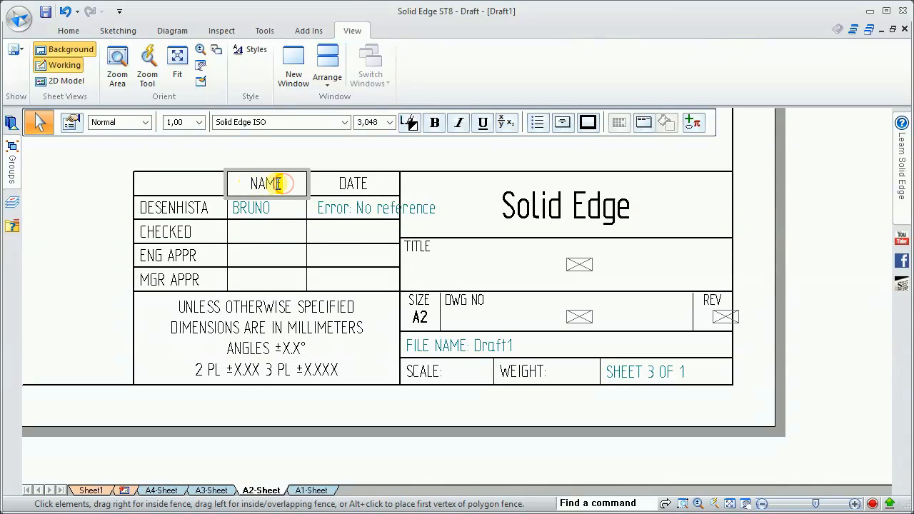
{"action": "double_click", "coordinate": [190, 213]}
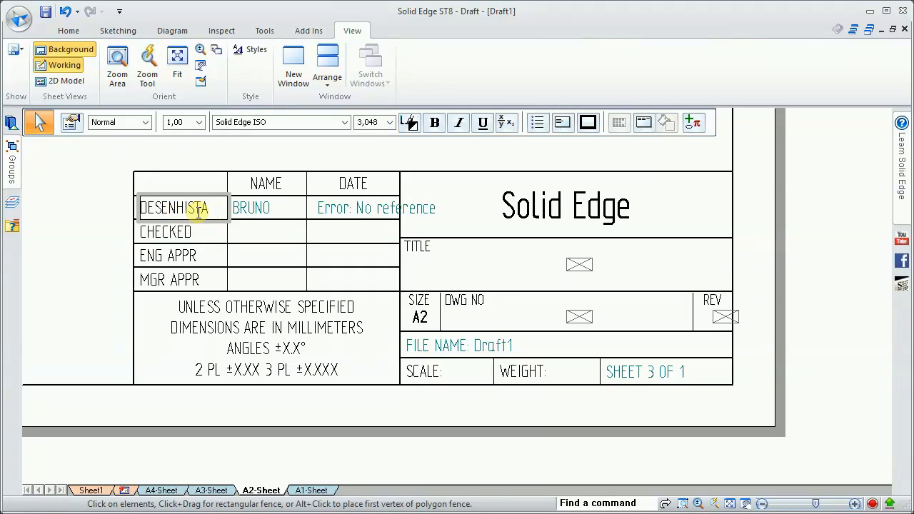
{"action": "double_click", "coordinate": [195, 207]}
{"action": "left_click", "coordinate": [205, 207]}
{"action": "left_click", "coordinate": [90, 210]}
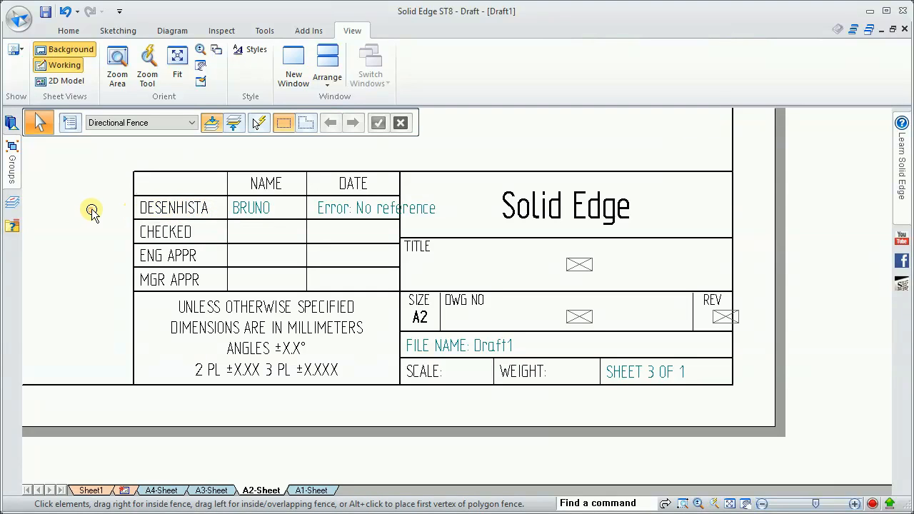
Append an extra O to the value of the custom property NOME DO AUTOR and accept the file properties
{"action": "left_click", "coordinate": [19, 19]}
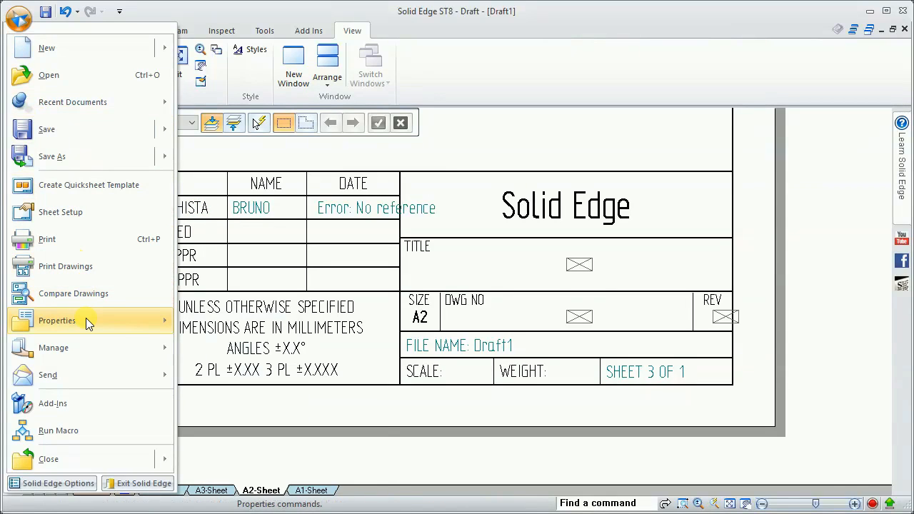
{"action": "mouse_move", "coordinate": [86, 320]}
{"action": "left_click", "coordinate": [250, 104]}
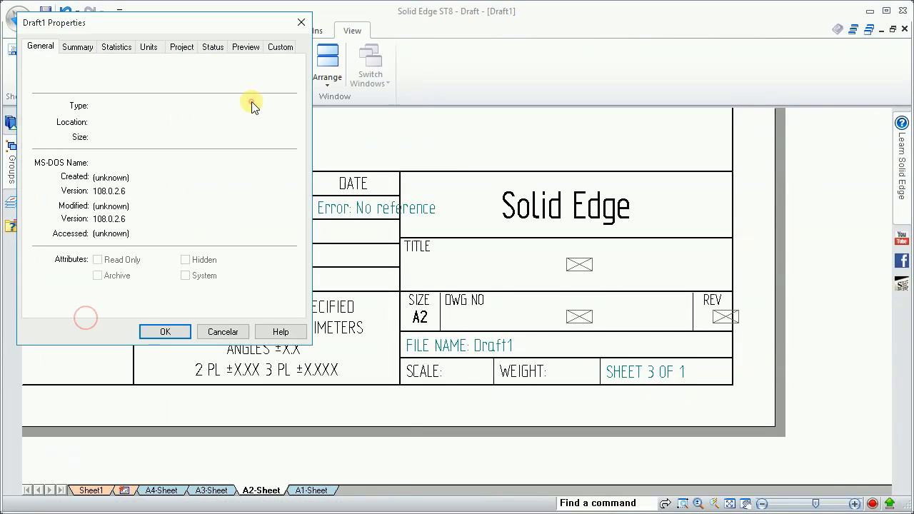
{"action": "left_click", "coordinate": [280, 46]}
{"action": "left_click", "coordinate": [135, 179]}
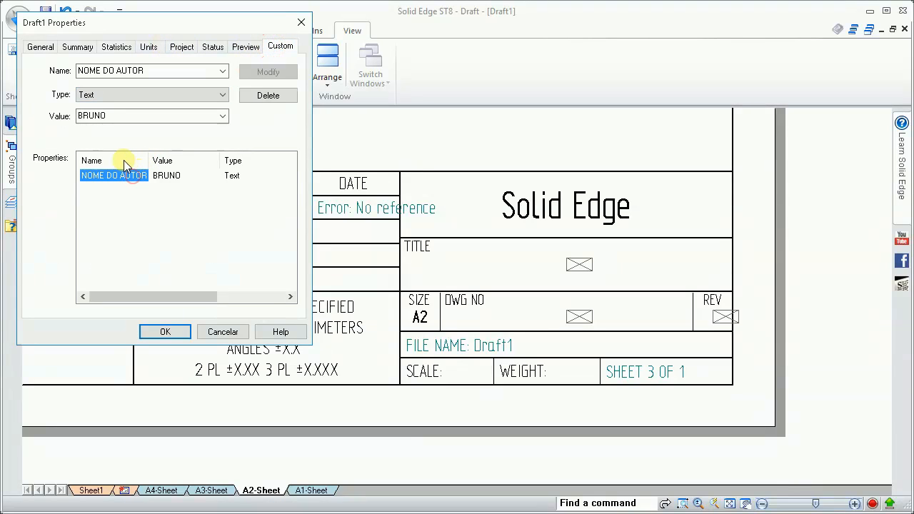
{"action": "double_click", "coordinate": [118, 117]}
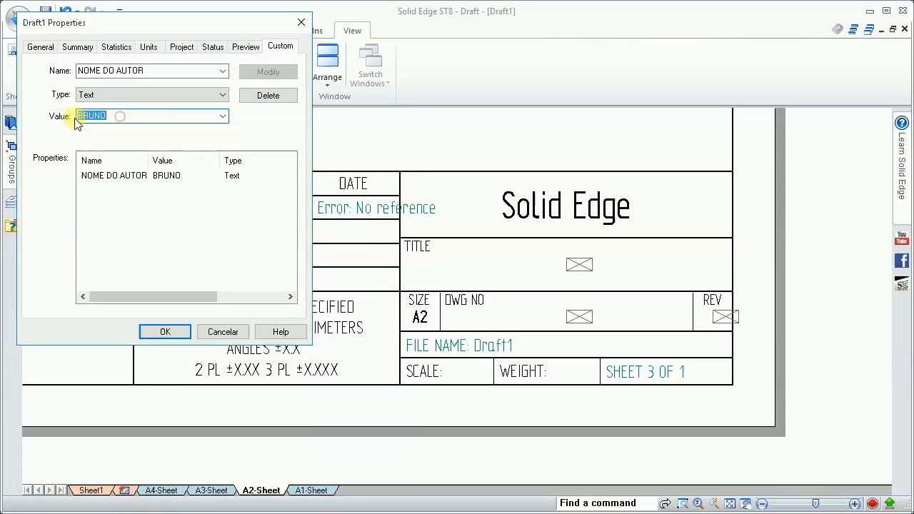
{"action": "left_click", "coordinate": [167, 119]}
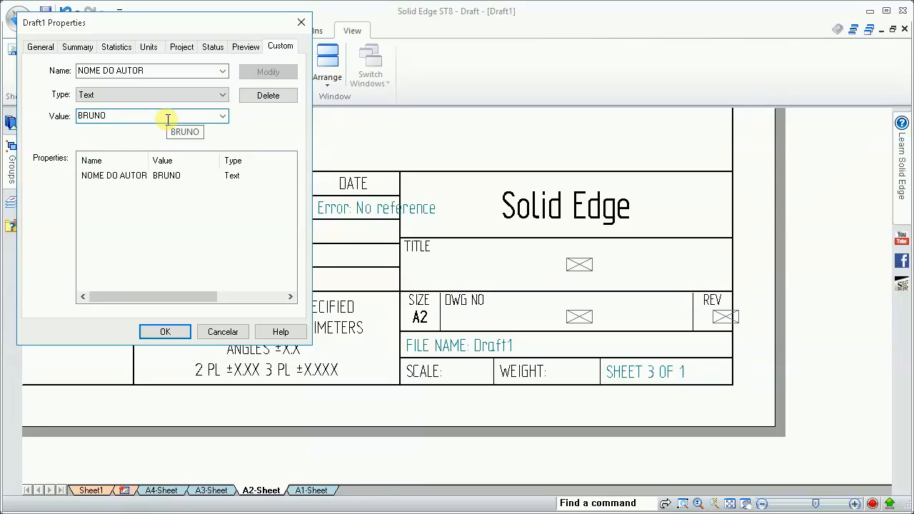
{"action": "type", "text": "O"}
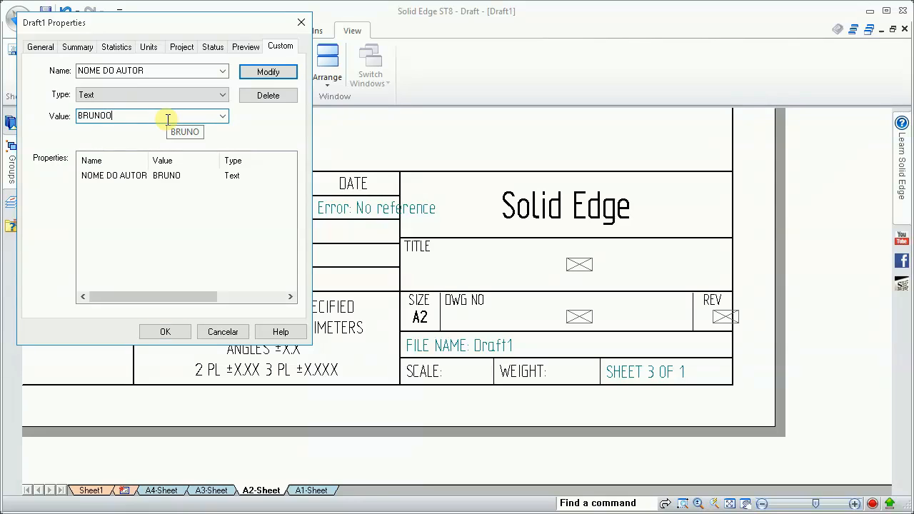
{"action": "left_click", "coordinate": [268, 74]}
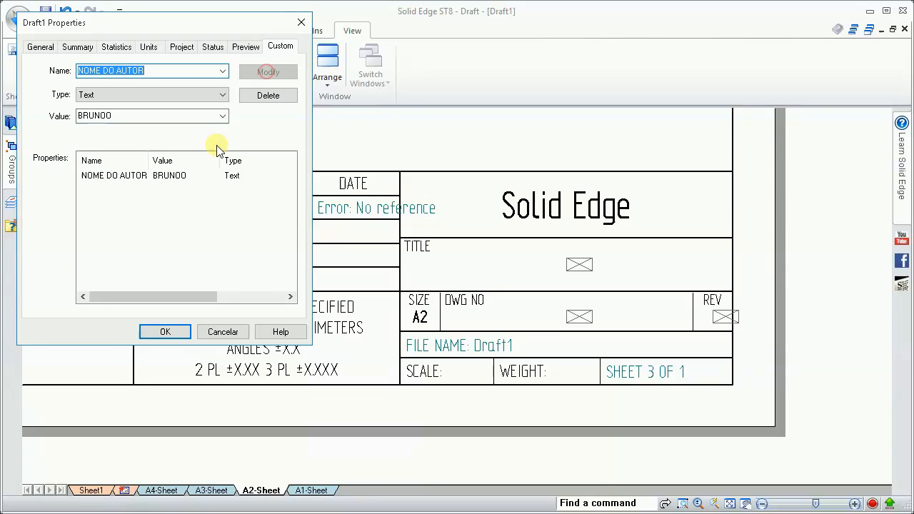
{"action": "left_click", "coordinate": [166, 332]}
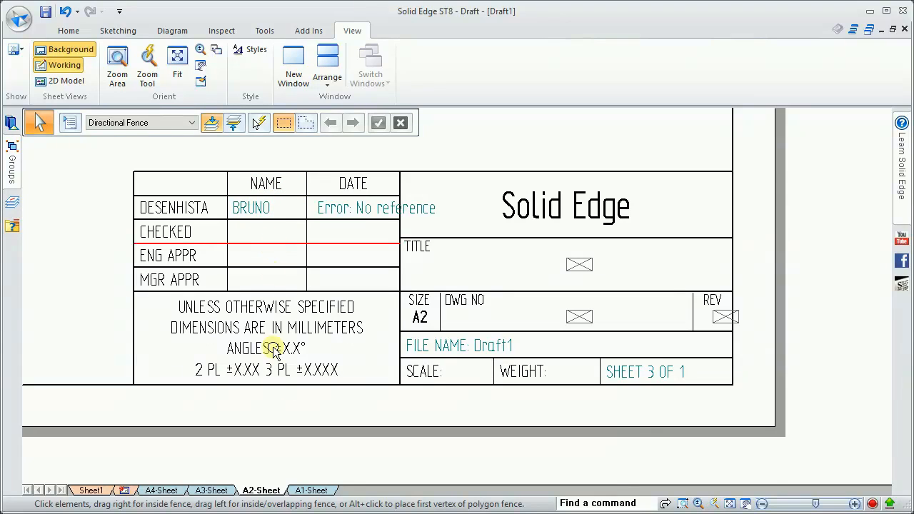
Insert a new sheet to check the name field in its title block, and delete that sheet
{"action": "left_click", "coordinate": [122, 491]}
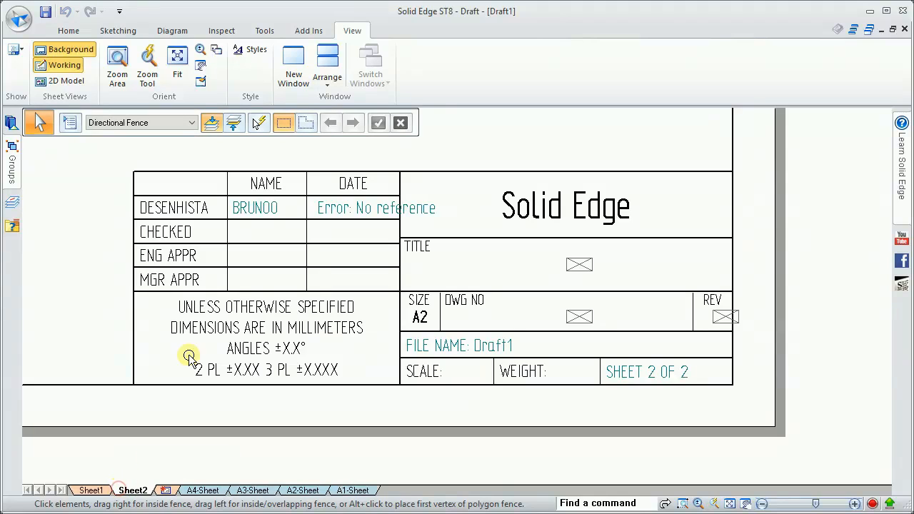
{"action": "right_click", "coordinate": [142, 493]}
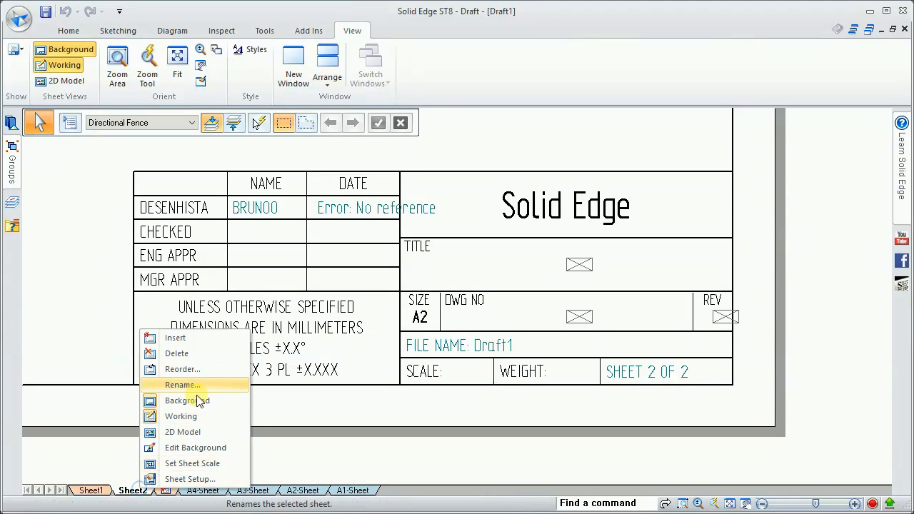
{"action": "left_click", "coordinate": [198, 356]}
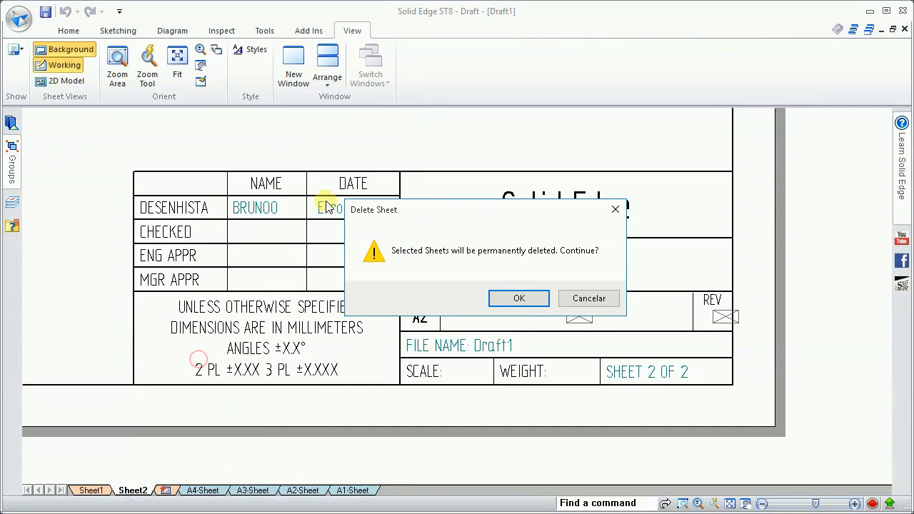
{"action": "left_click", "coordinate": [523, 301]}
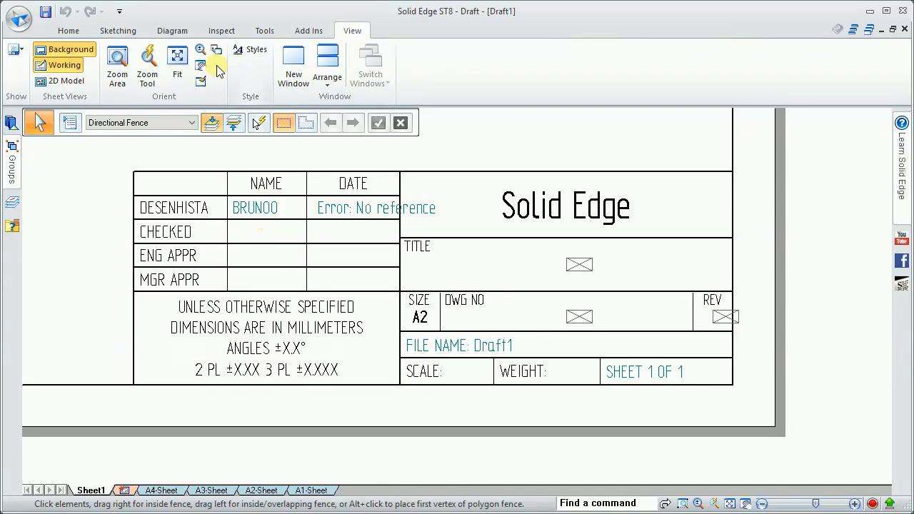
Set up a new callout whose text is the active document's Author property and accept the callout properties
{"action": "left_click", "coordinate": [68, 31]}
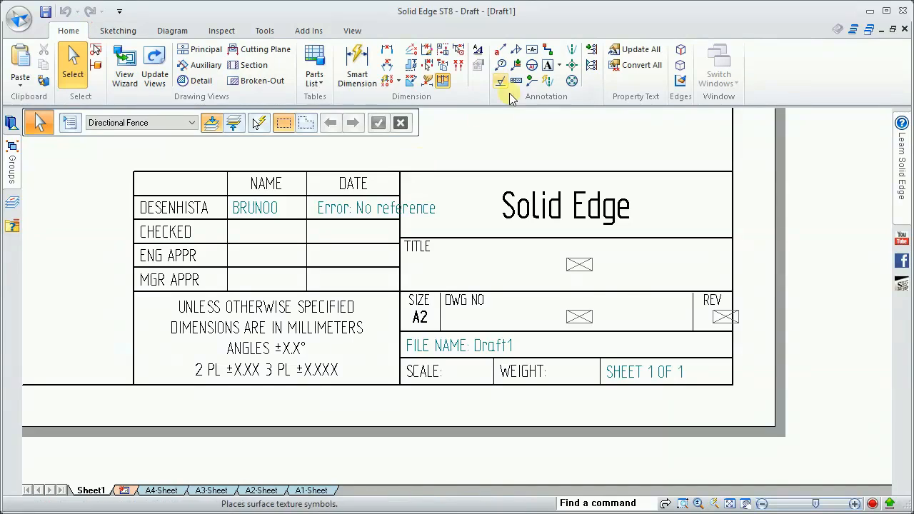
{"action": "left_click", "coordinate": [503, 52]}
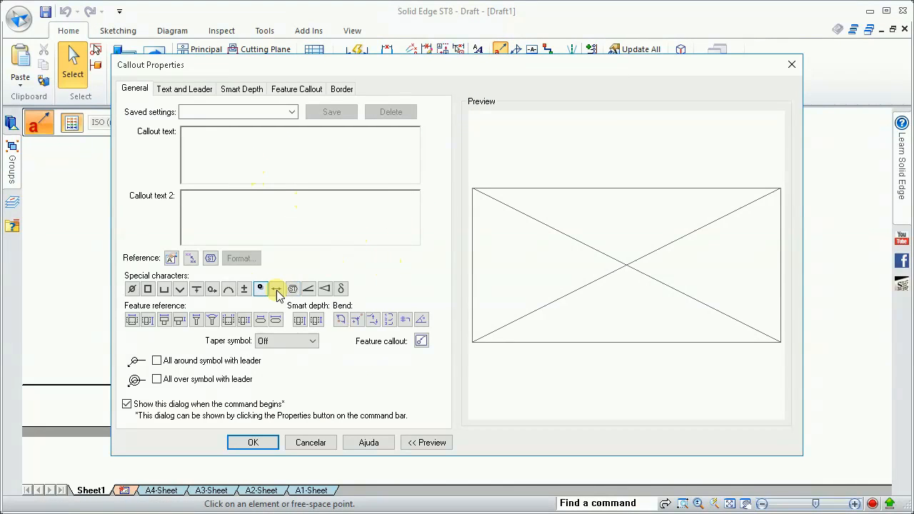
{"action": "left_click", "coordinate": [171, 258]}
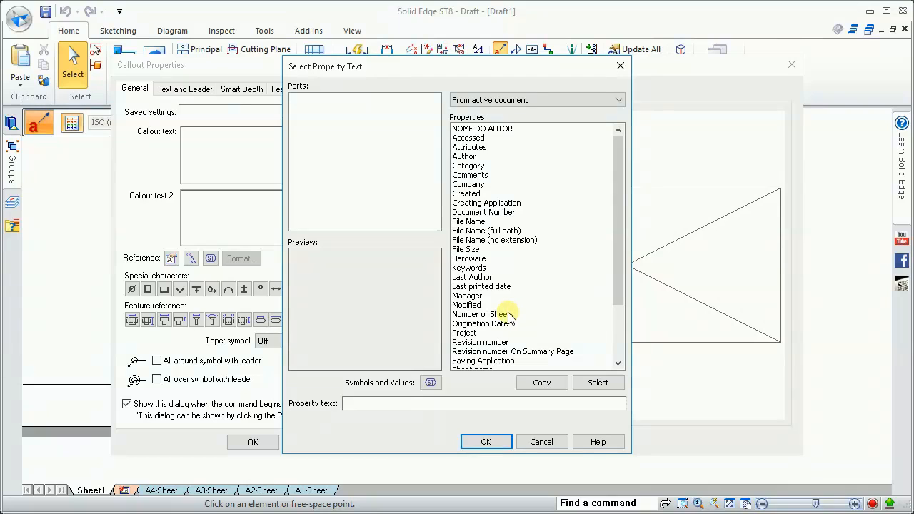
{"action": "left_click", "coordinate": [472, 158]}
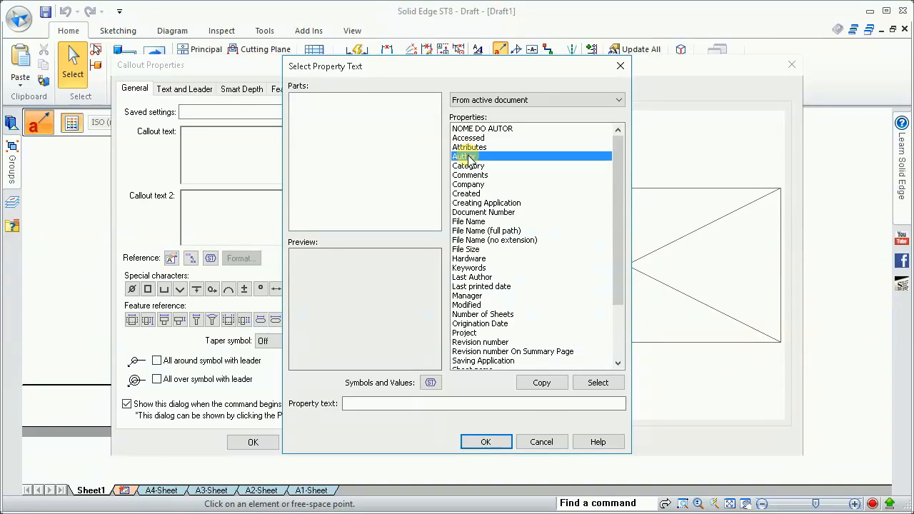
{"action": "left_click", "coordinate": [599, 384]}
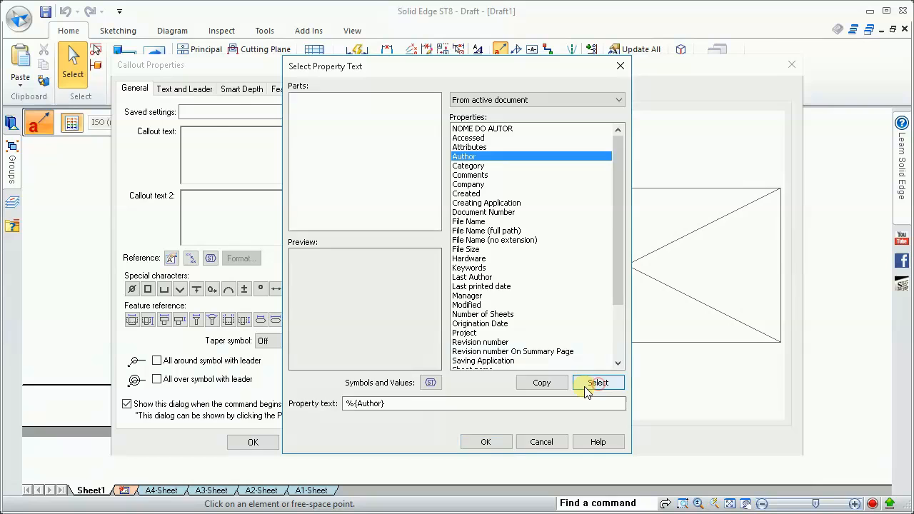
{"action": "left_click", "coordinate": [494, 441]}
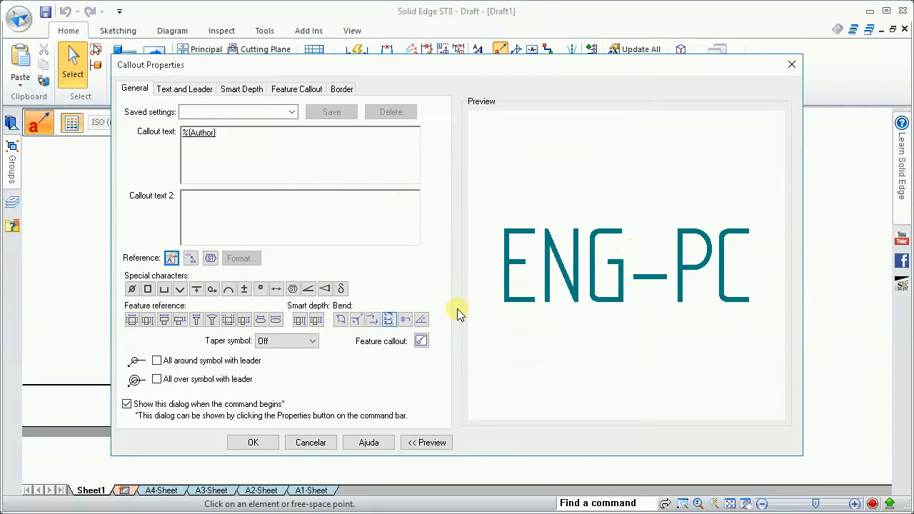
{"action": "left_click", "coordinate": [253, 442]}
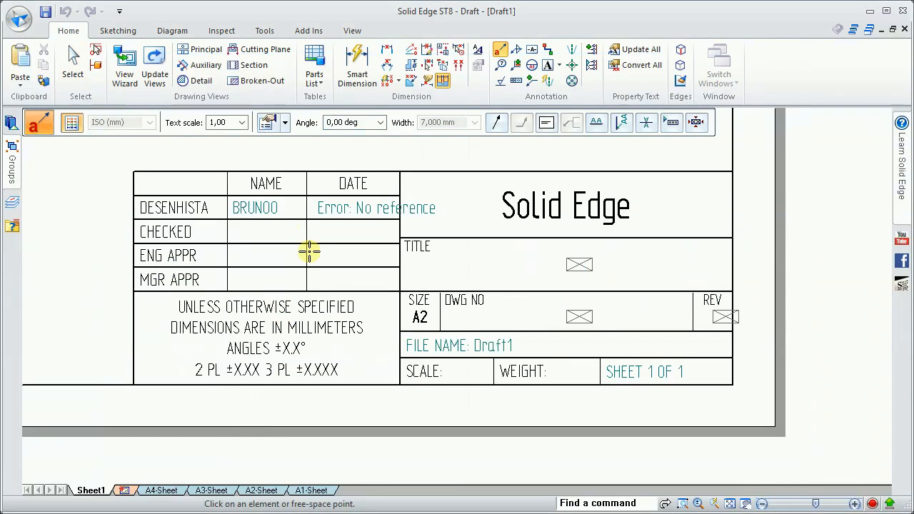
Place the Author callout on Sheet1 in the CHECKED row and over the Solid Edge text, and delete both copies
{"action": "left_click", "coordinate": [232, 232]}
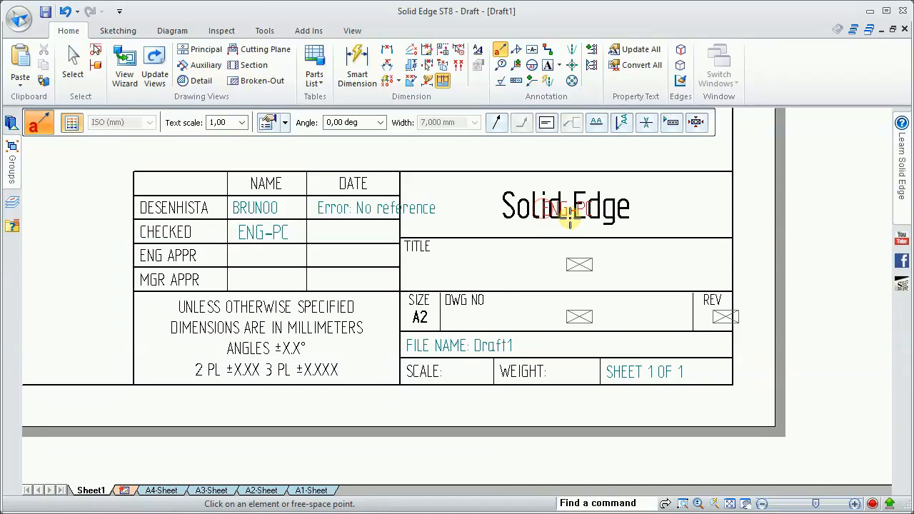
{"action": "left_click", "coordinate": [593, 205]}
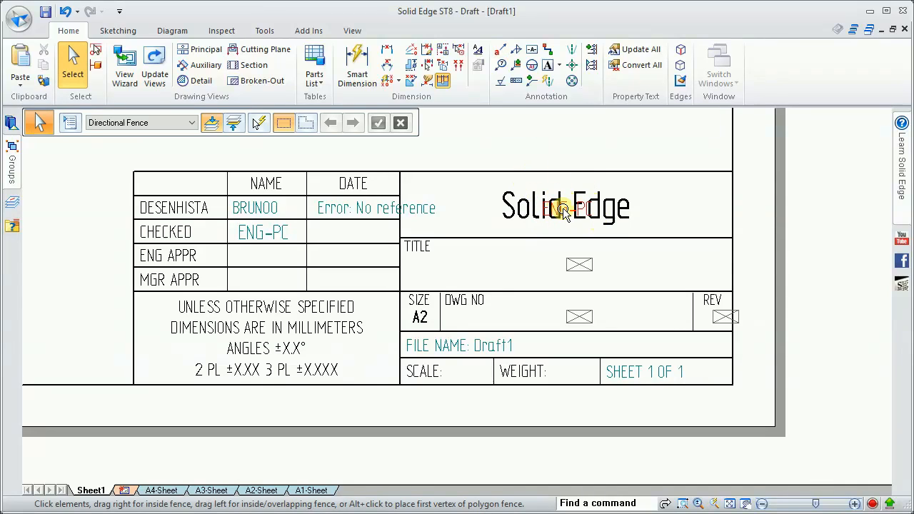
{"action": "left_click", "coordinate": [574, 214]}
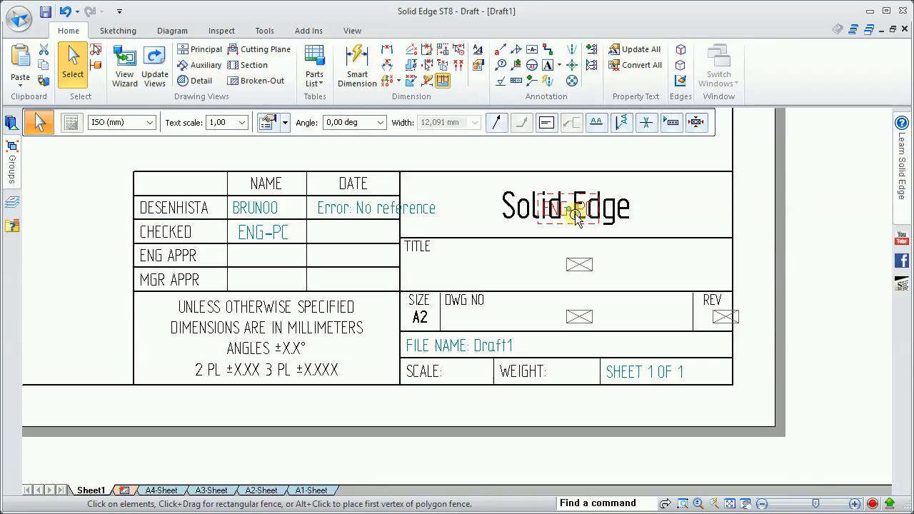
{"action": "key", "text": "Delete"}
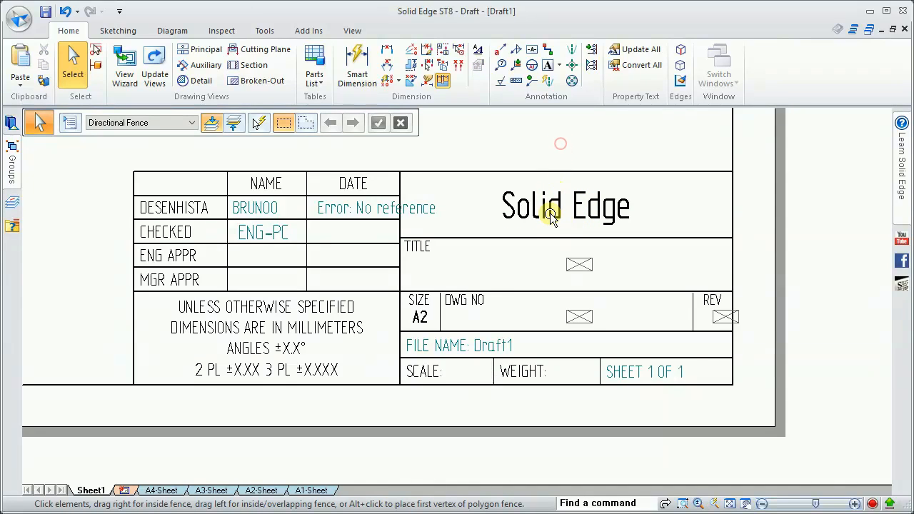
{"action": "left_click", "coordinate": [587, 201]}
{"action": "left_click", "coordinate": [263, 232]}
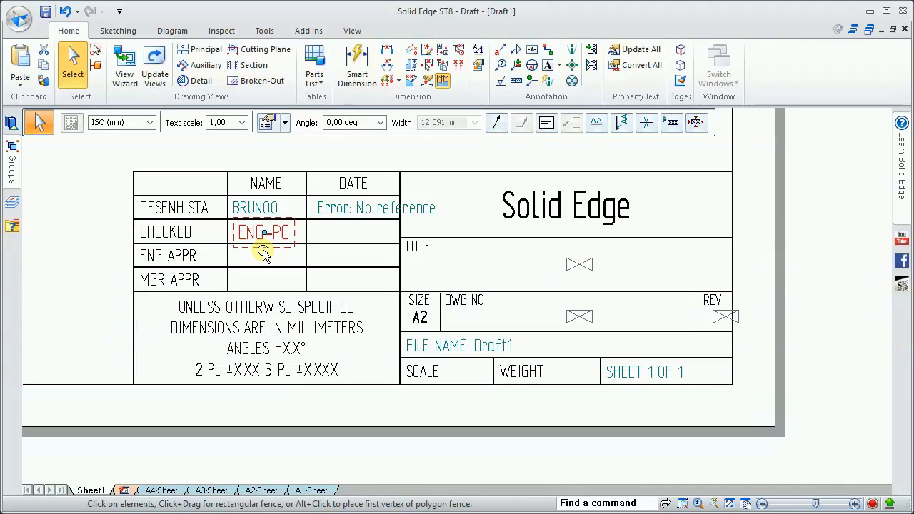
{"action": "key", "text": "Delete"}
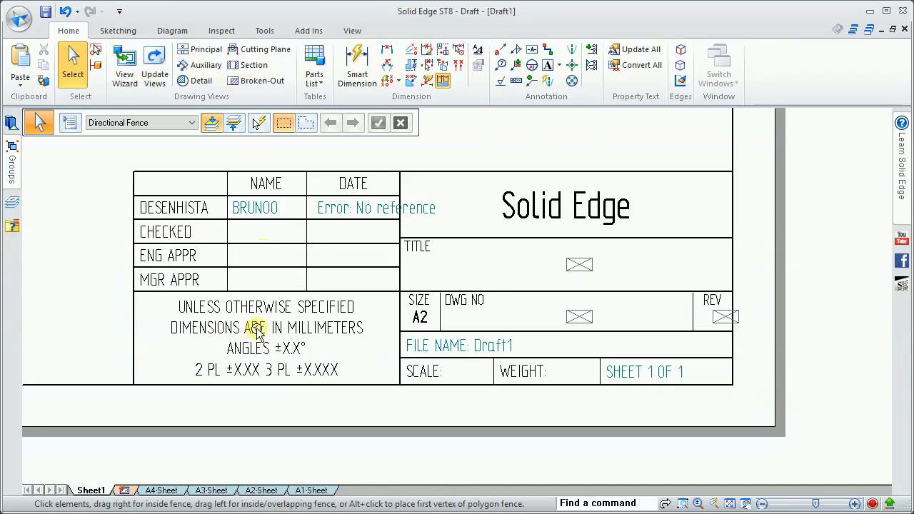
Place the Author property callout in the NAME cell of the CHECKED row on the A2-Sheet background
{"action": "left_click", "coordinate": [261, 491]}
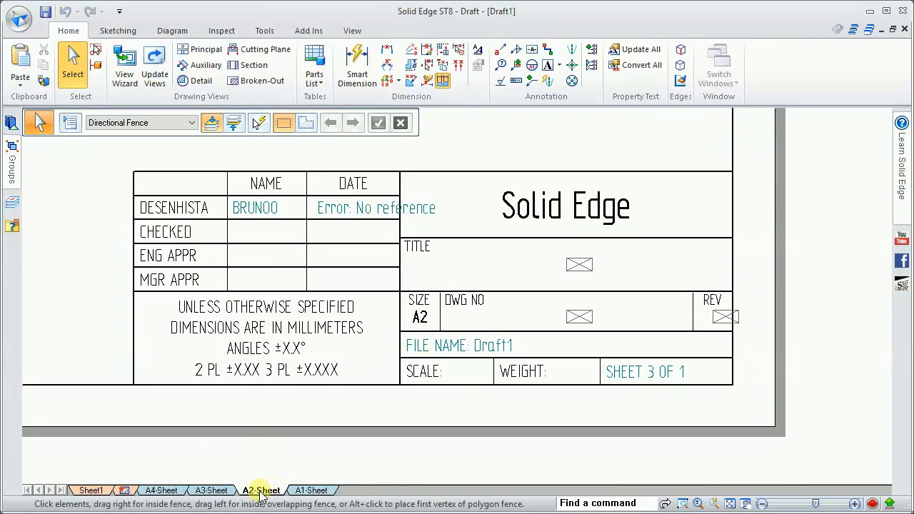
{"action": "scroll", "coordinate": [261, 493], "scroll_direction": "down", "scroll_amount": 2}
{"action": "scroll", "coordinate": [251, 436], "scroll_direction": "up", "scroll_amount": 1}
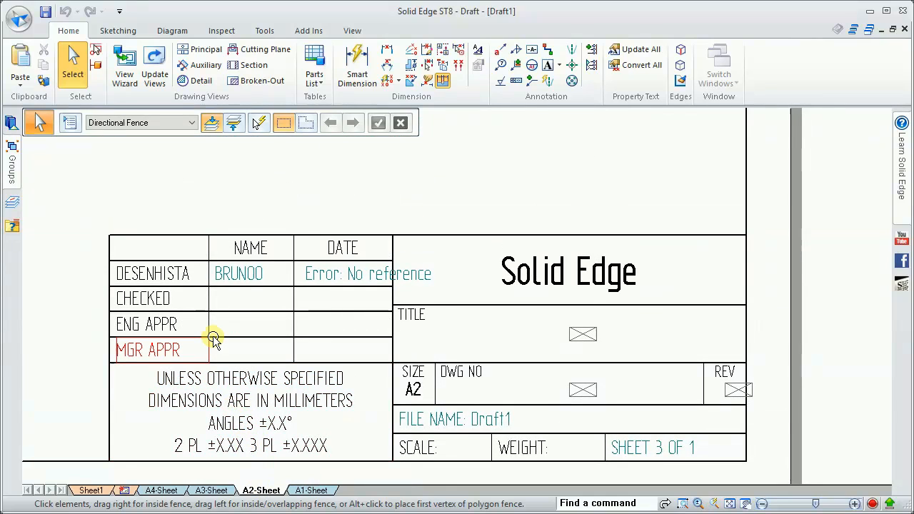
{"action": "left_click", "coordinate": [503, 56]}
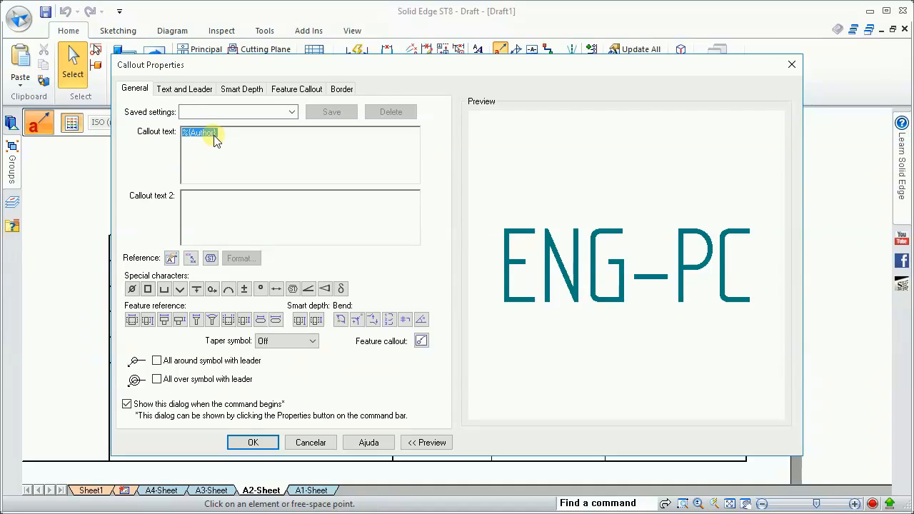
{"action": "left_click", "coordinate": [253, 443]}
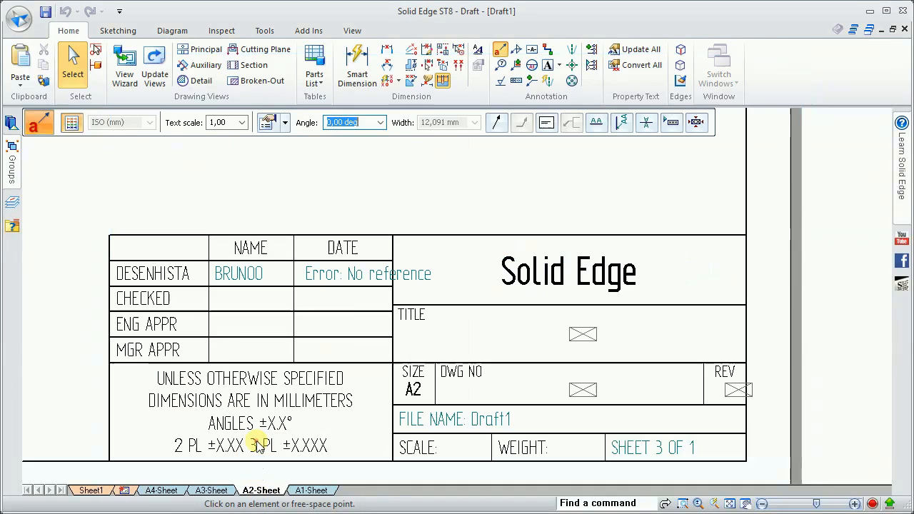
{"action": "left_click", "coordinate": [219, 300]}
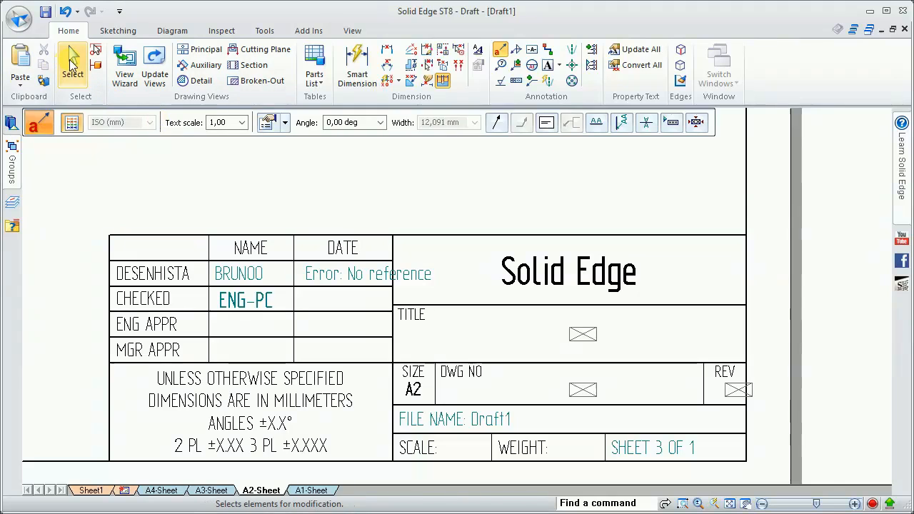
{"action": "left_click", "coordinate": [72, 69]}
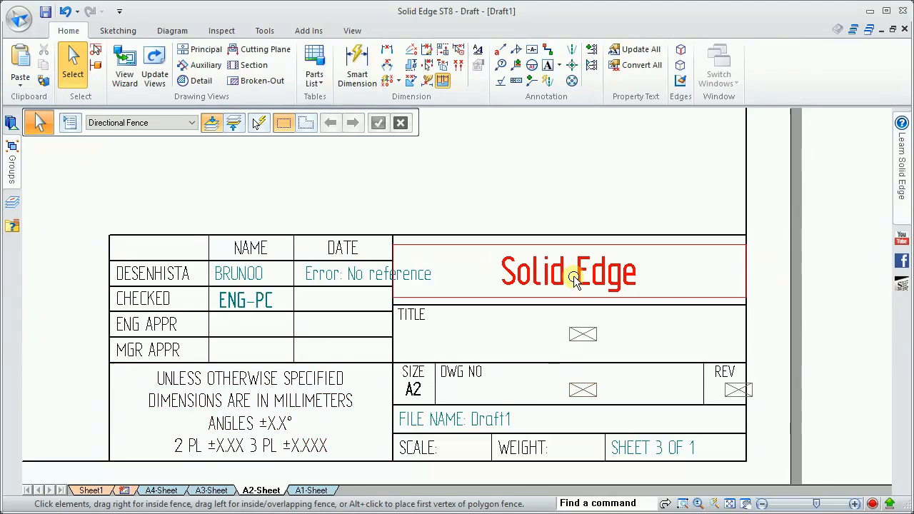
Delete the Solid Edge text box from the title block cell above TITLE
{"action": "double_click", "coordinate": [580, 249]}
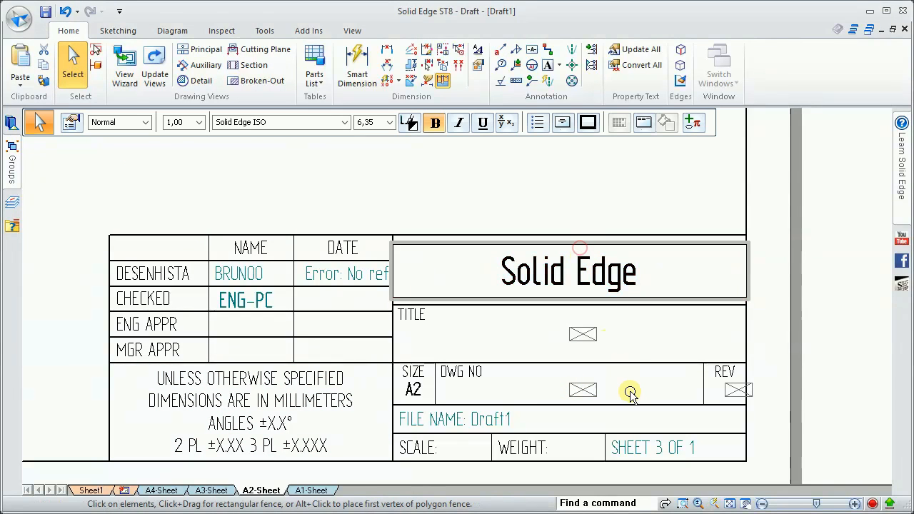
{"action": "left_click", "coordinate": [592, 244]}
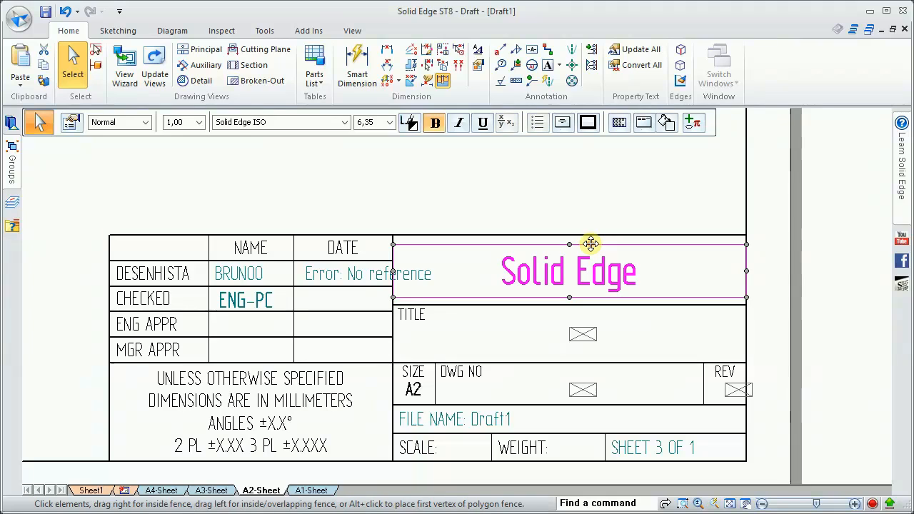
{"action": "key", "text": "Delete"}
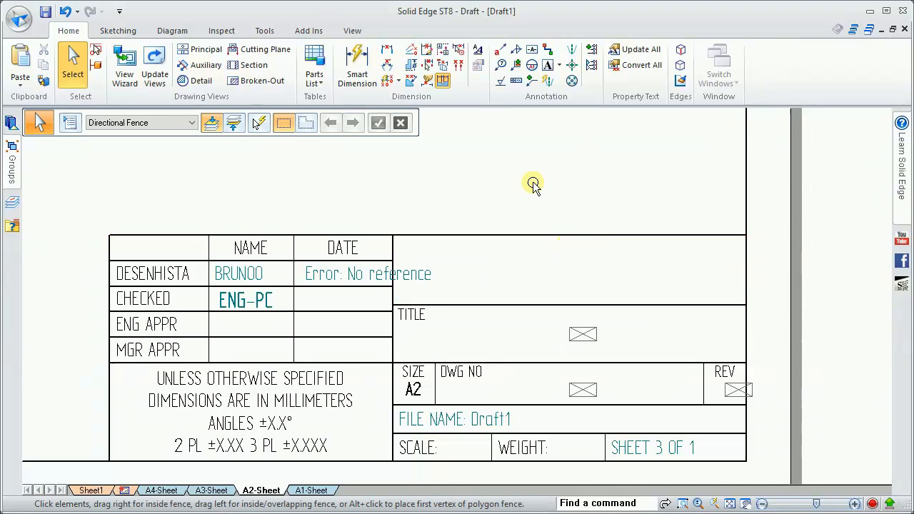
Insert the image logo ST8.jpg from the desktop into the A2-Sheet background, embedded in the document
{"action": "left_click", "coordinate": [120, 29]}
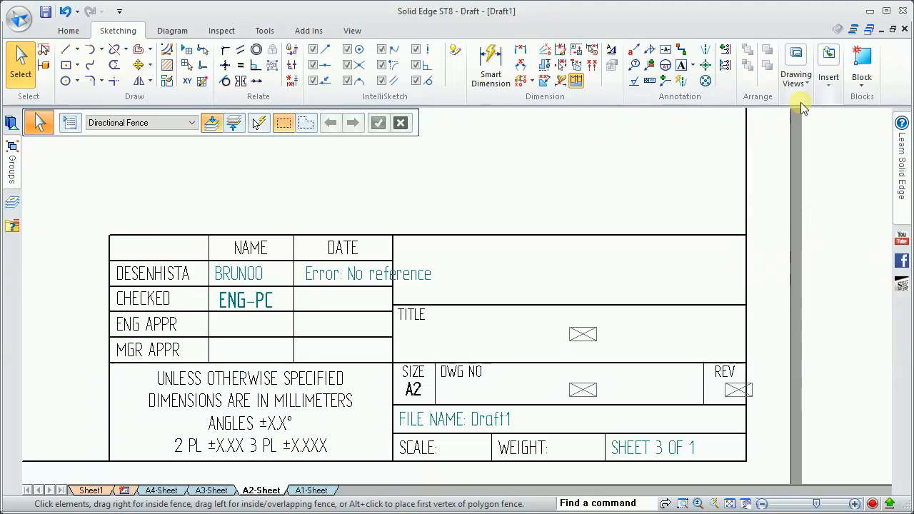
{"action": "left_click", "coordinate": [830, 72]}
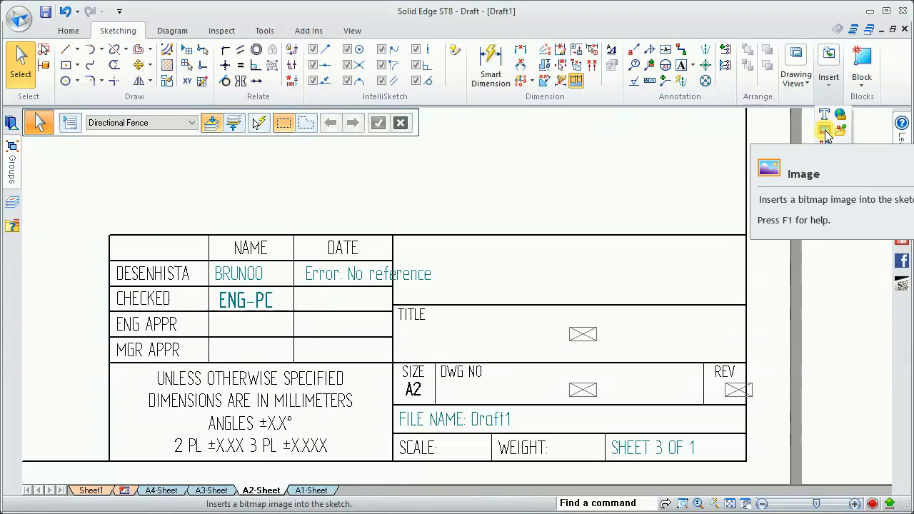
{"action": "left_click", "coordinate": [825, 132]}
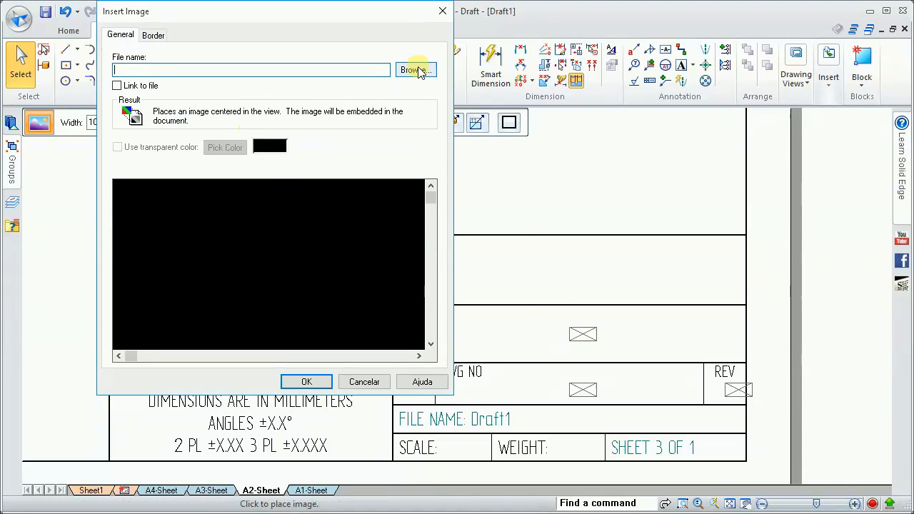
{"action": "left_click", "coordinate": [415, 69]}
{"action": "left_click", "coordinate": [64, 95]}
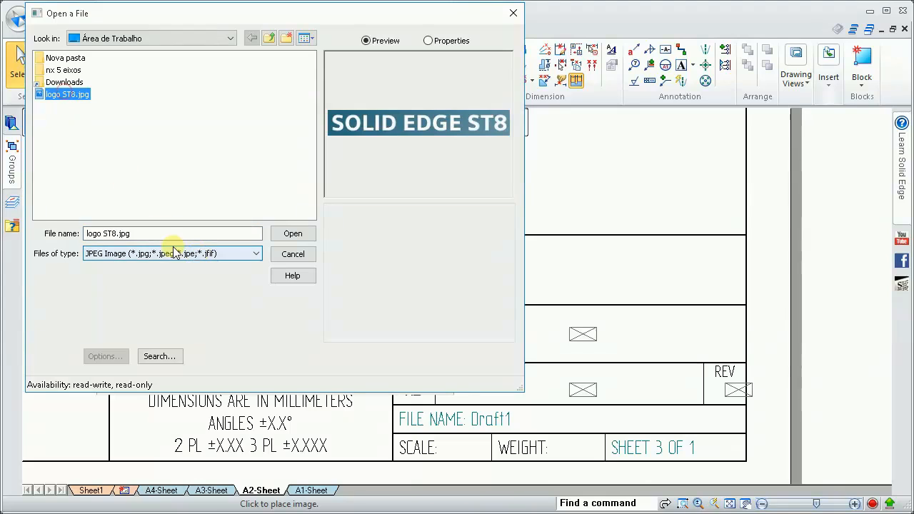
{"action": "left_click", "coordinate": [238, 255]}
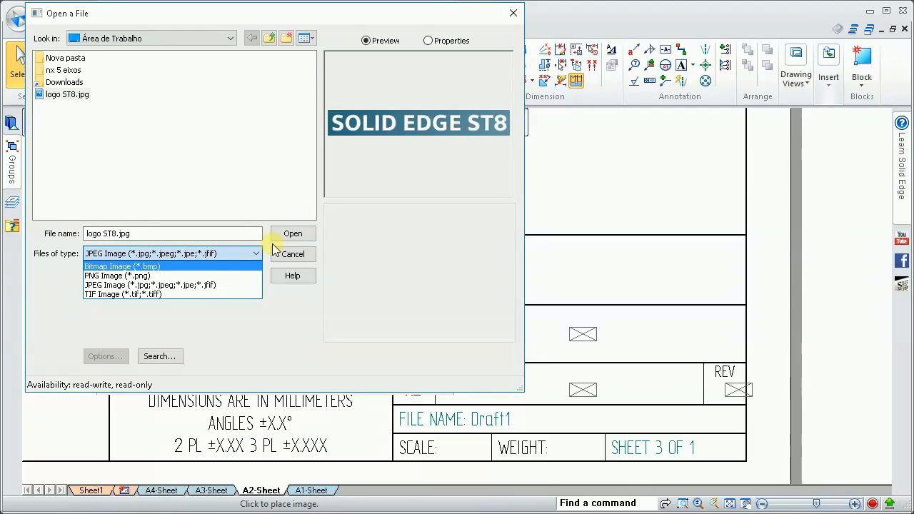
{"action": "left_click", "coordinate": [258, 192]}
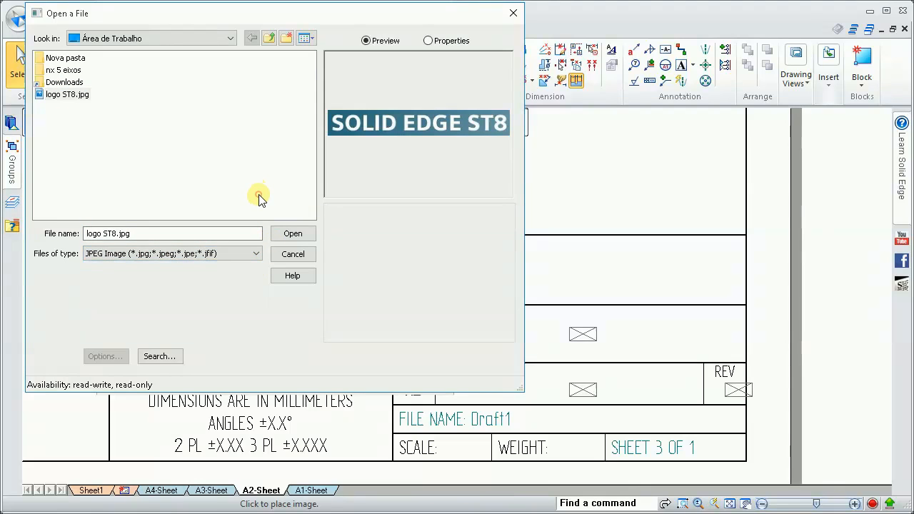
{"action": "left_click", "coordinate": [294, 235]}
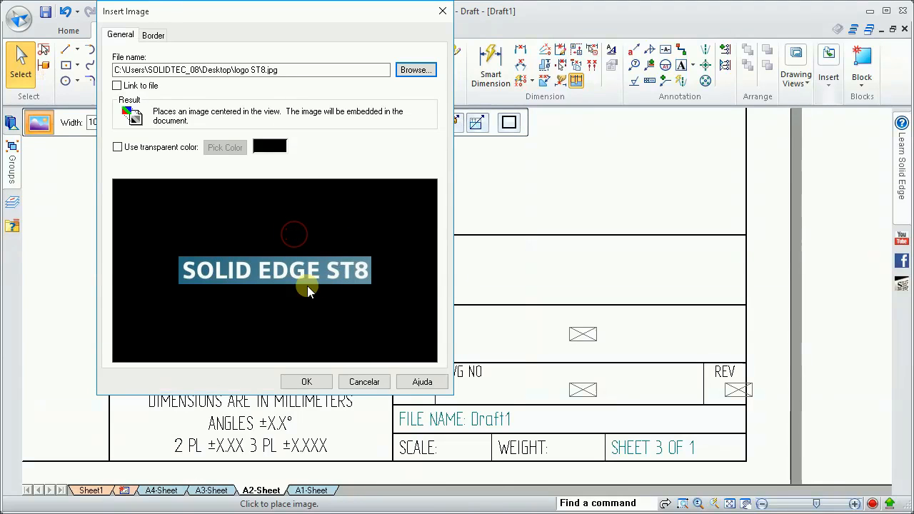
{"action": "left_click", "coordinate": [307, 381]}
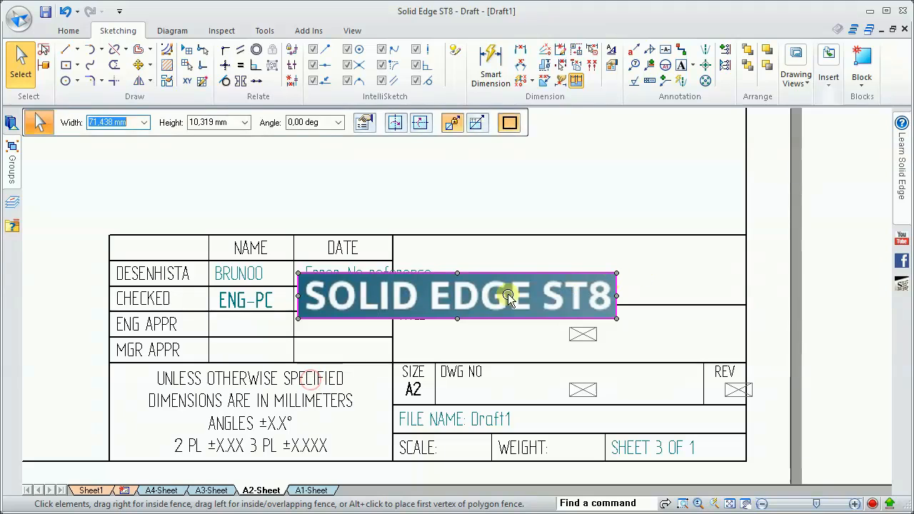
Move the logo image into the empty cell above TITLE and enlarge it slightly to fit the cell
{"action": "left_click_drag", "start_coordinate": [441, 274], "coordinate": [542, 248]}
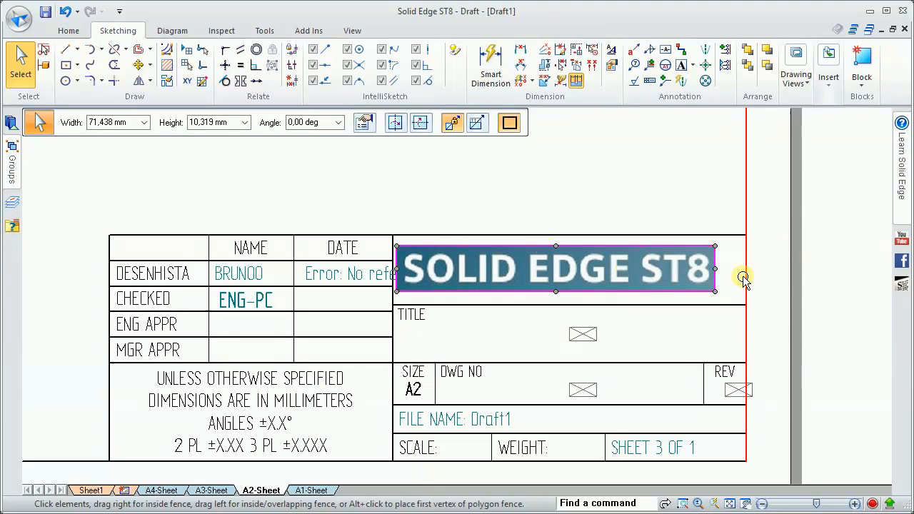
{"action": "left_click_drag", "start_coordinate": [715, 290], "coordinate": [729, 298]}
{"action": "left_click", "coordinate": [772, 283]}
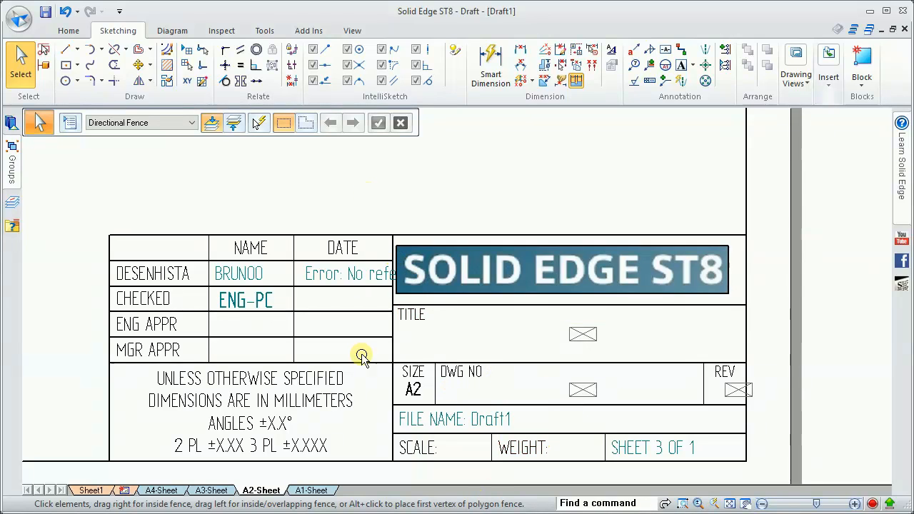
Check the logo and Author field in Sheet1's title block and return to the A2-Sheet background
{"action": "left_click", "coordinate": [86, 490]}
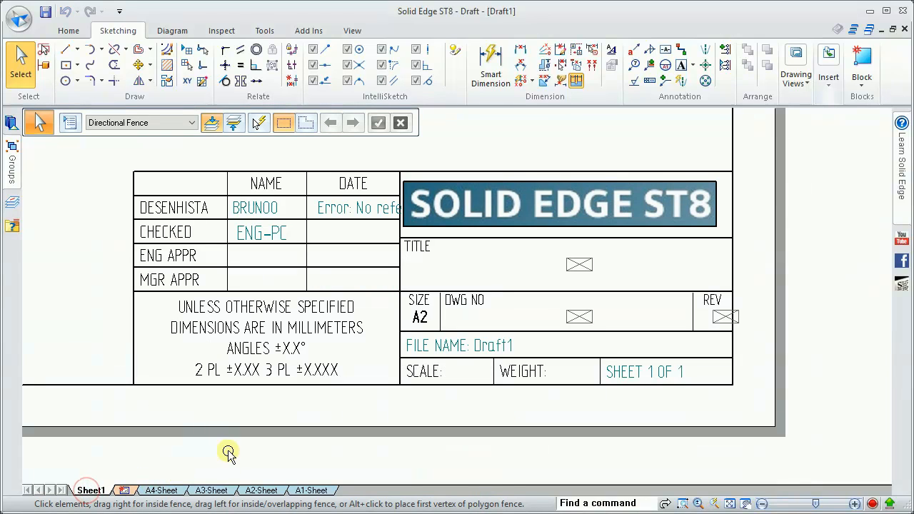
{"action": "left_click", "coordinate": [260, 490]}
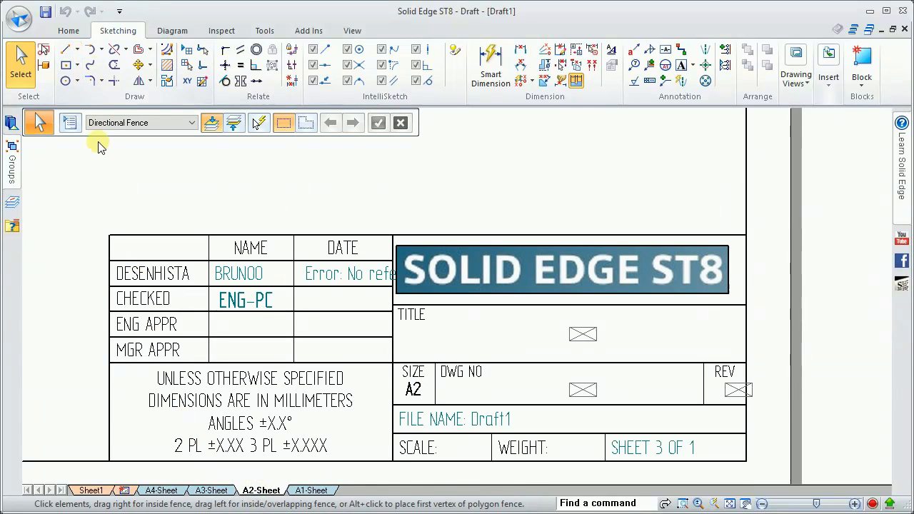
{"action": "left_click", "coordinate": [352, 31]}
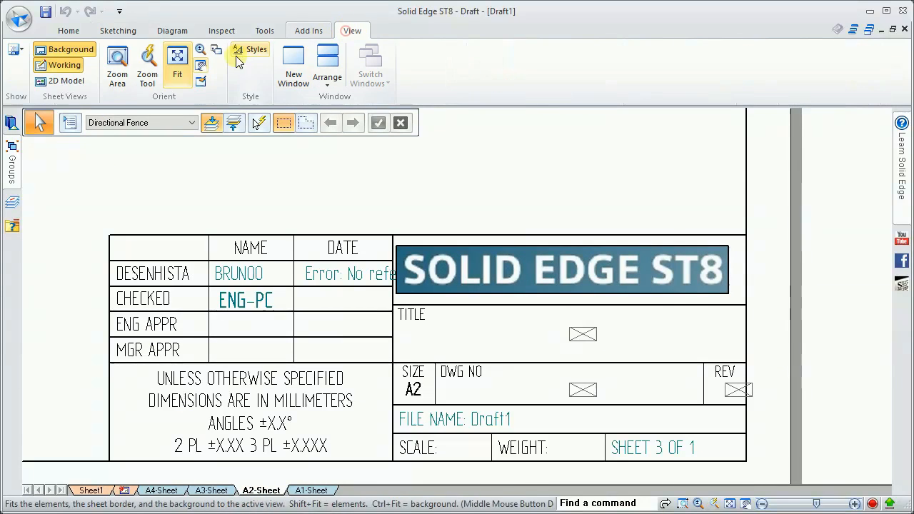
Hide the background sheets and set Sheet1's background sheet to A4-Sheet, then inspect its title block
{"action": "left_click", "coordinate": [73, 51]}
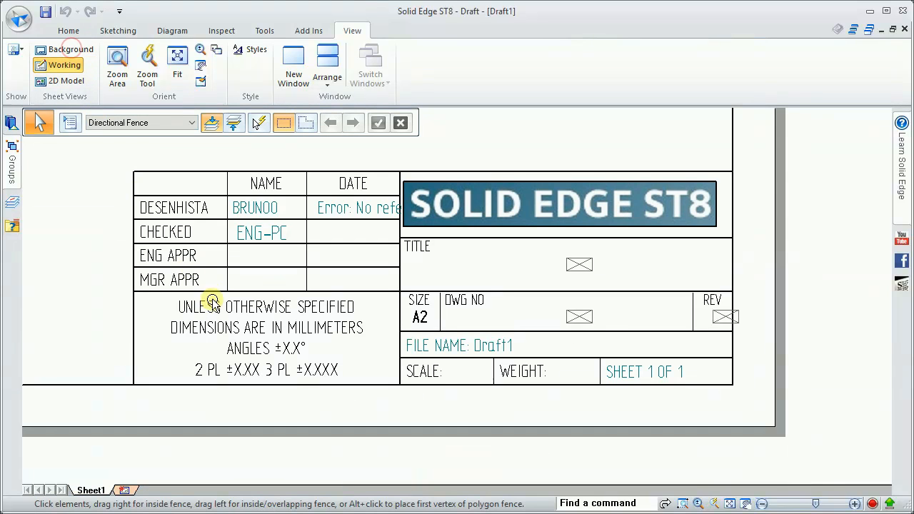
{"action": "right_click", "coordinate": [98, 492]}
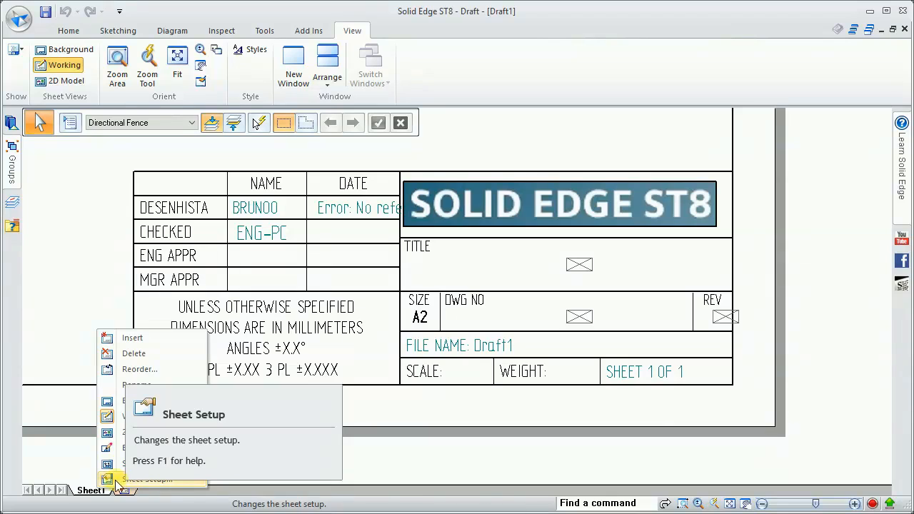
{"action": "left_click", "coordinate": [164, 483]}
{"action": "left_click", "coordinate": [468, 200]}
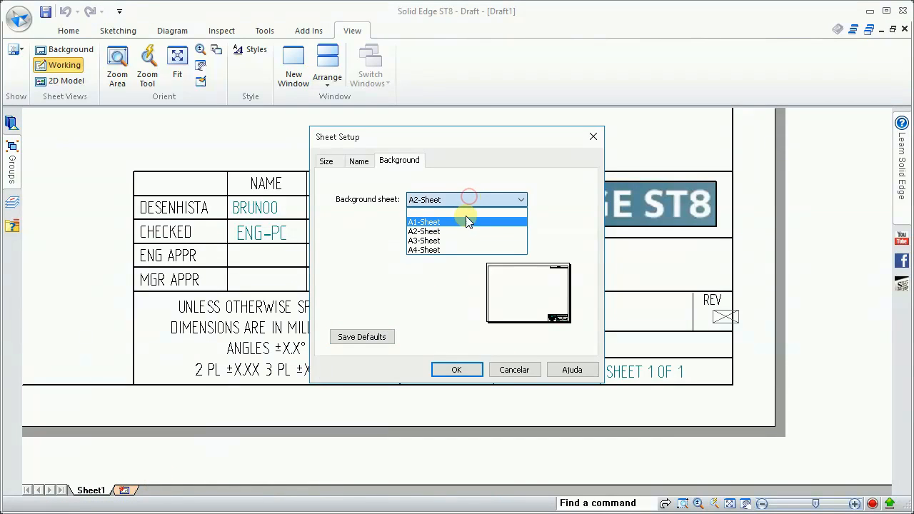
{"action": "left_click", "coordinate": [465, 250]}
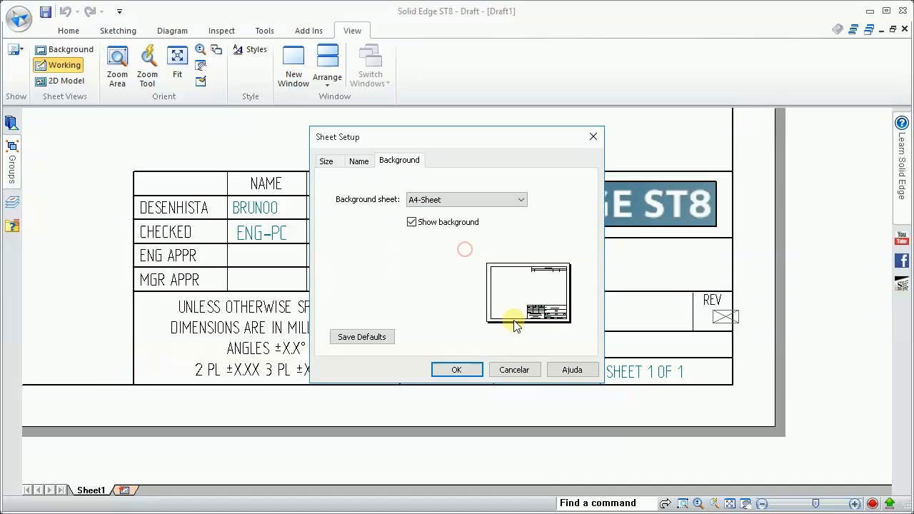
{"action": "left_click", "coordinate": [450, 372]}
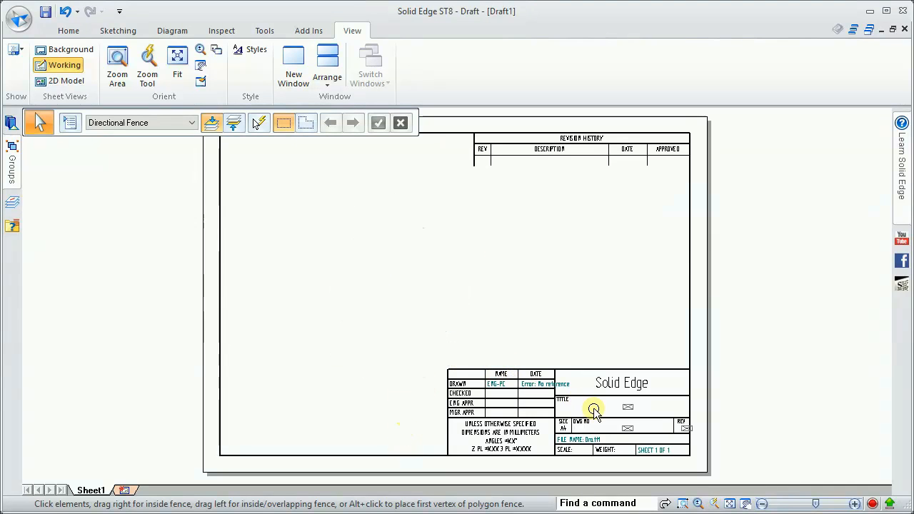
{"action": "scroll", "coordinate": [590, 411], "scroll_direction": "up", "scroll_amount": 5}
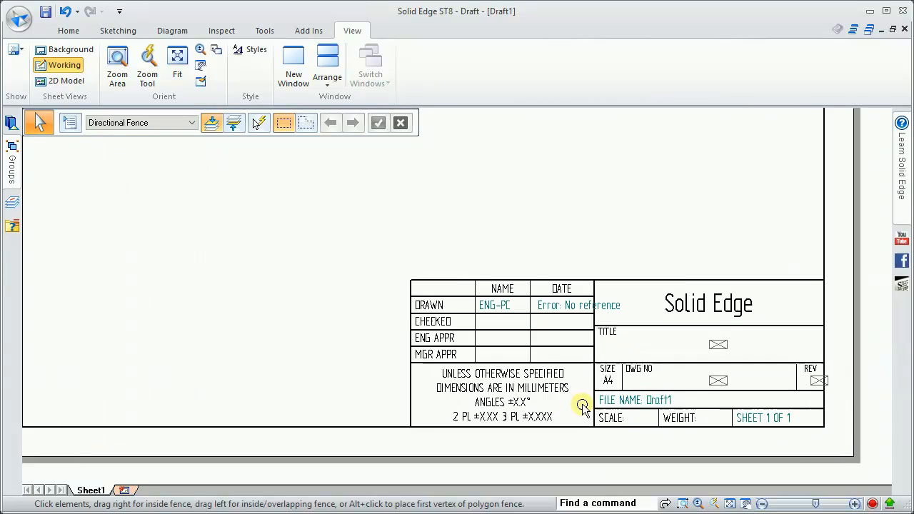
{"action": "scroll", "coordinate": [583, 405], "scroll_direction": "up", "scroll_amount": 2}
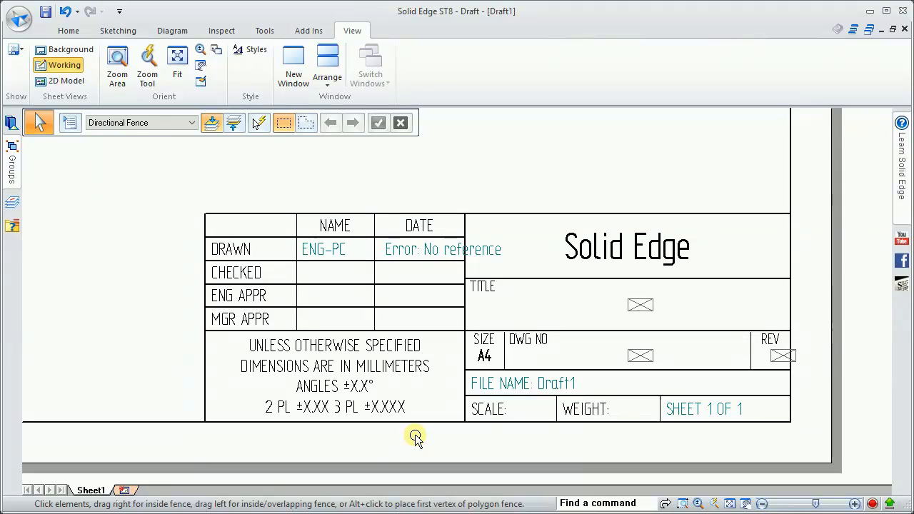
Show the background sheets again, look through A4-Sheet, A3-Sheet, A2-Sheet and A1-Sheet, and return to Sheet1
{"action": "left_click", "coordinate": [68, 49]}
{"action": "left_click", "coordinate": [175, 490]}
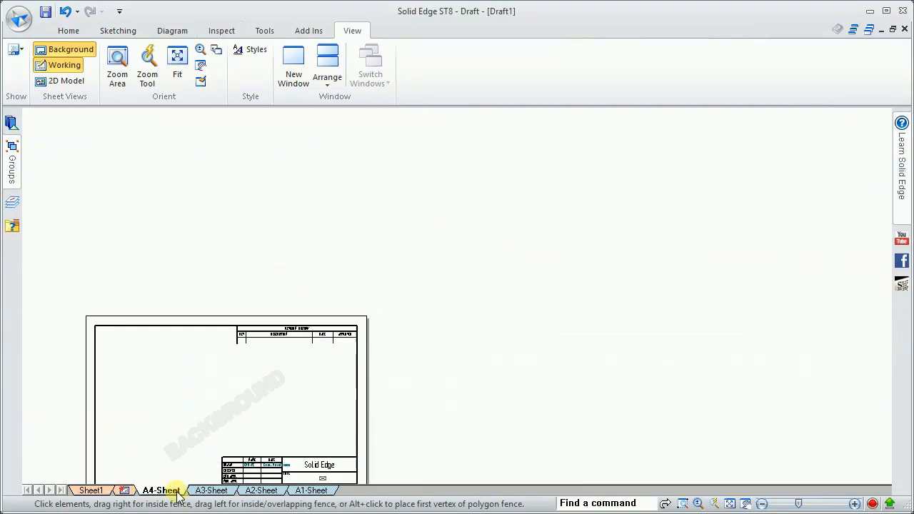
{"action": "left_click", "coordinate": [214, 491]}
{"action": "left_click", "coordinate": [261, 491]}
{"action": "left_click", "coordinate": [311, 490]}
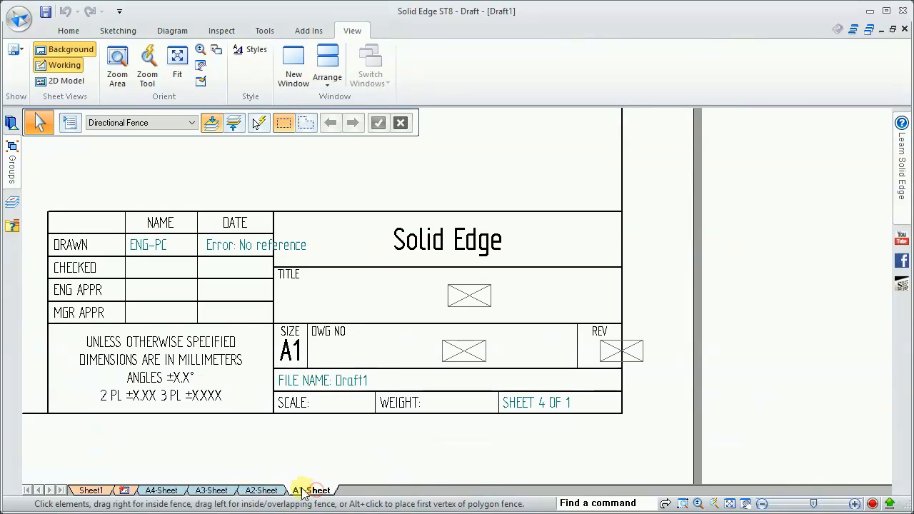
{"action": "left_click", "coordinate": [95, 491]}
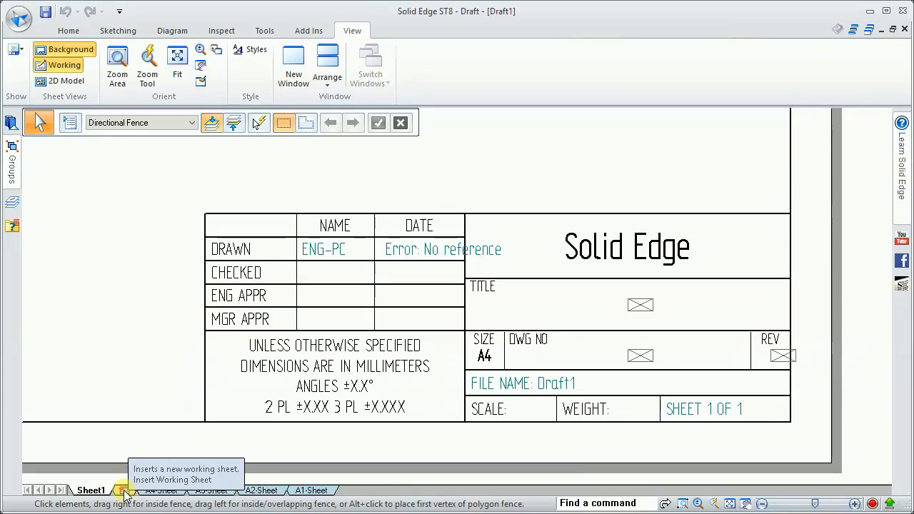
{"action": "right_click", "coordinate": [102, 490]}
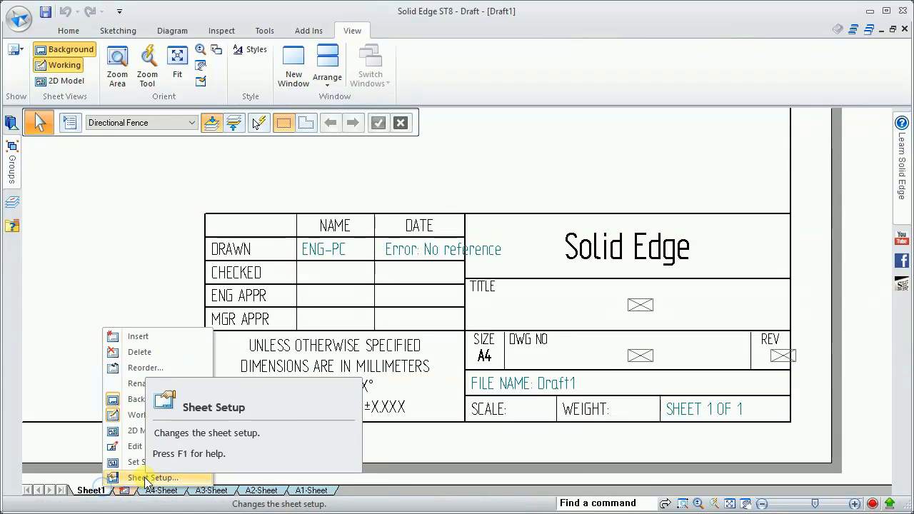
{"action": "left_click", "coordinate": [76, 453]}
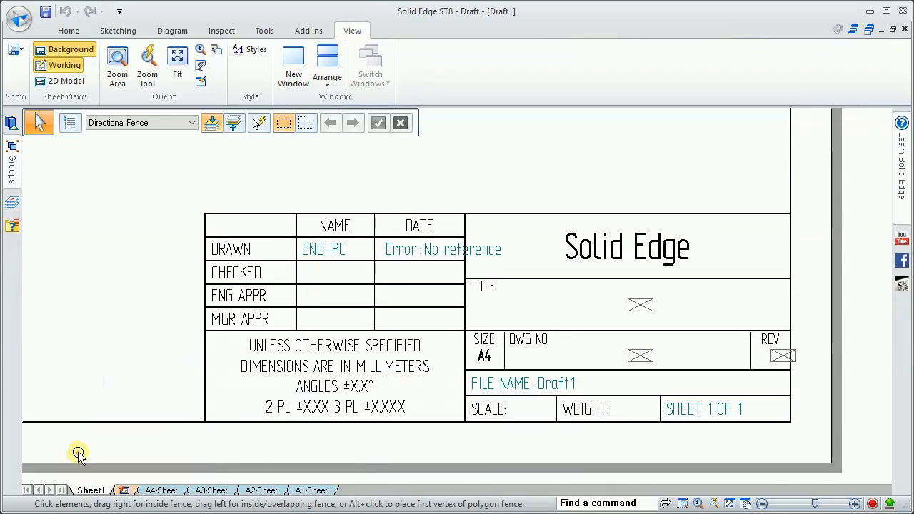
Insert a new working sheet and check its title block and background sheet setting without changing the setup
{"action": "left_click", "coordinate": [124, 491]}
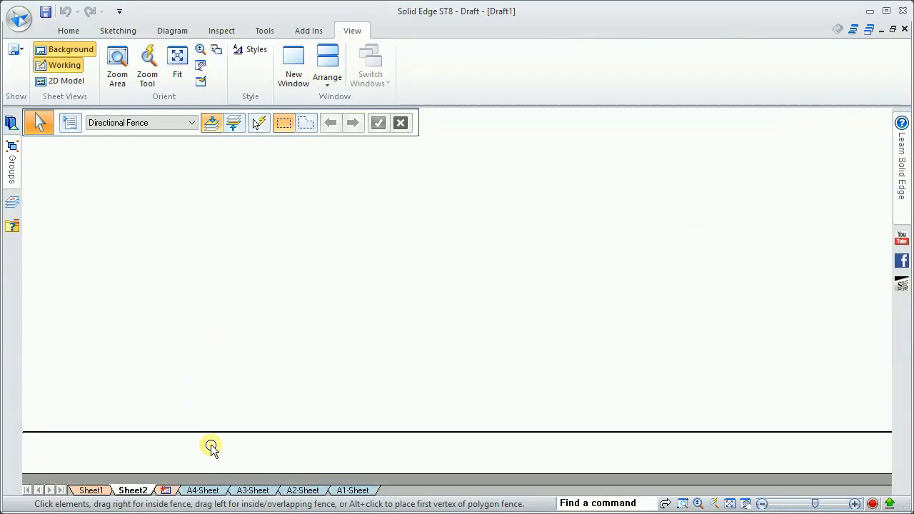
{"action": "scroll", "coordinate": [211, 447], "scroll_direction": "down", "scroll_amount": 6}
{"action": "scroll", "coordinate": [431, 333], "scroll_direction": "up", "scroll_amount": 6}
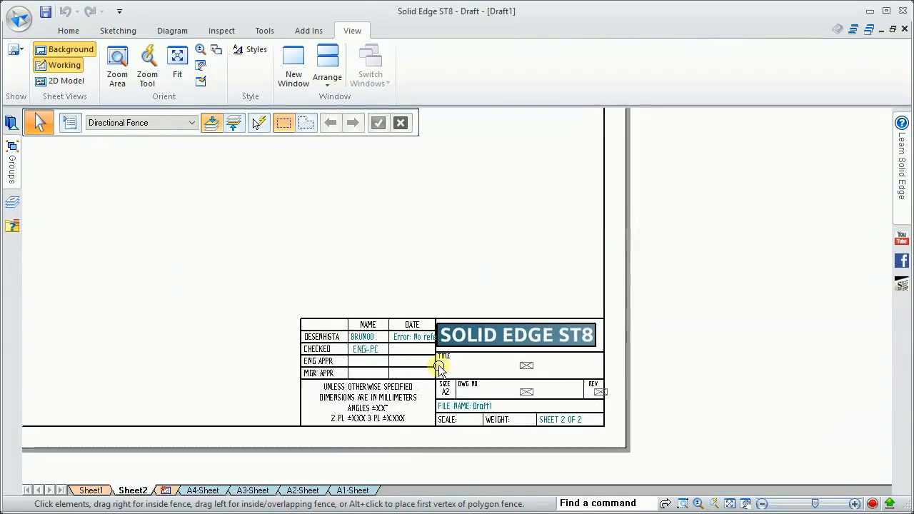
{"action": "scroll", "coordinate": [437, 368], "scroll_direction": "up", "scroll_amount": 2}
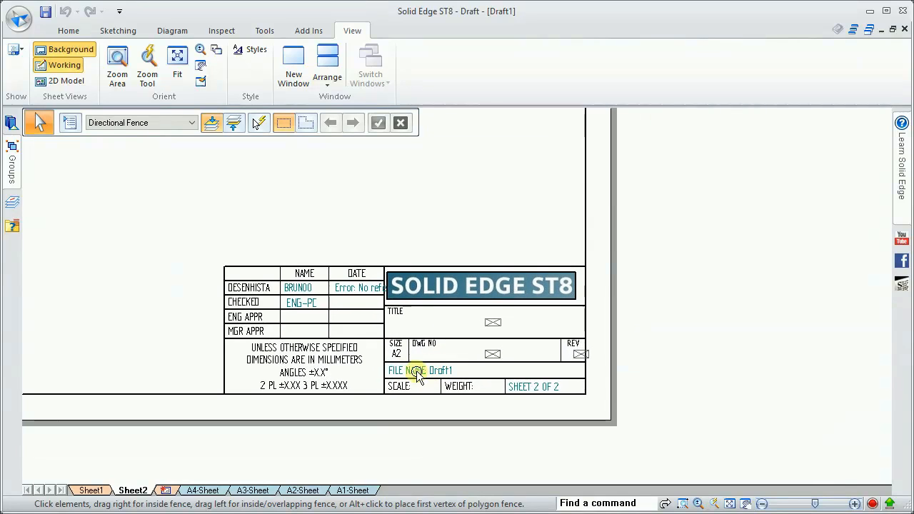
{"action": "right_click", "coordinate": [132, 492]}
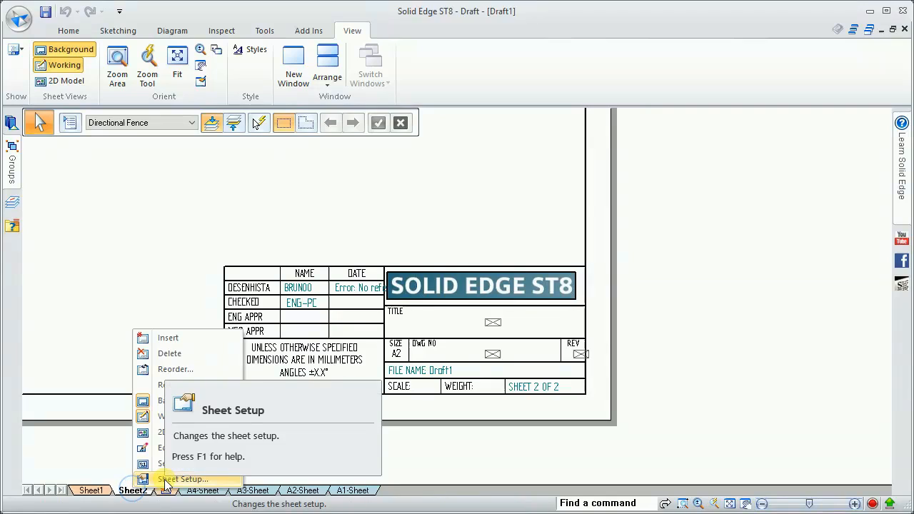
{"action": "left_click", "coordinate": [164, 478]}
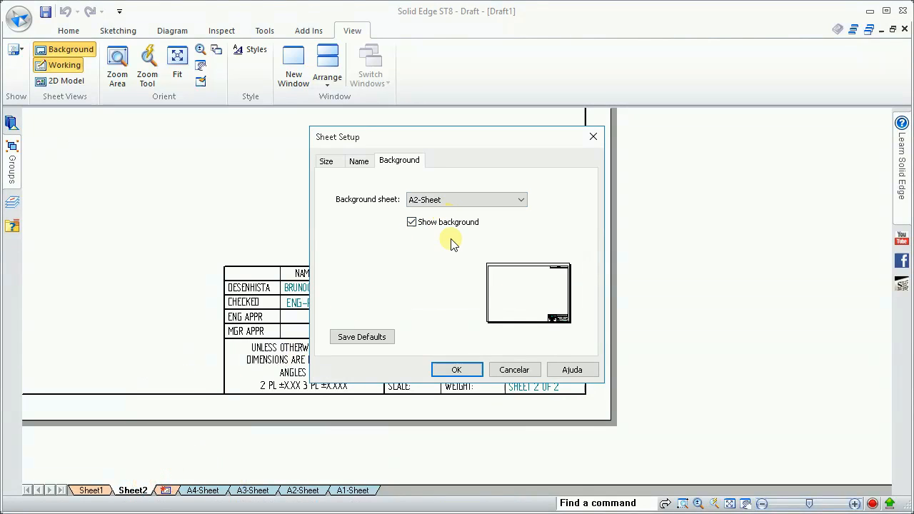
{"action": "left_click", "coordinate": [513, 372]}
Delete the newly inserted working sheet Sheet2
{"action": "right_click", "coordinate": [142, 490]}
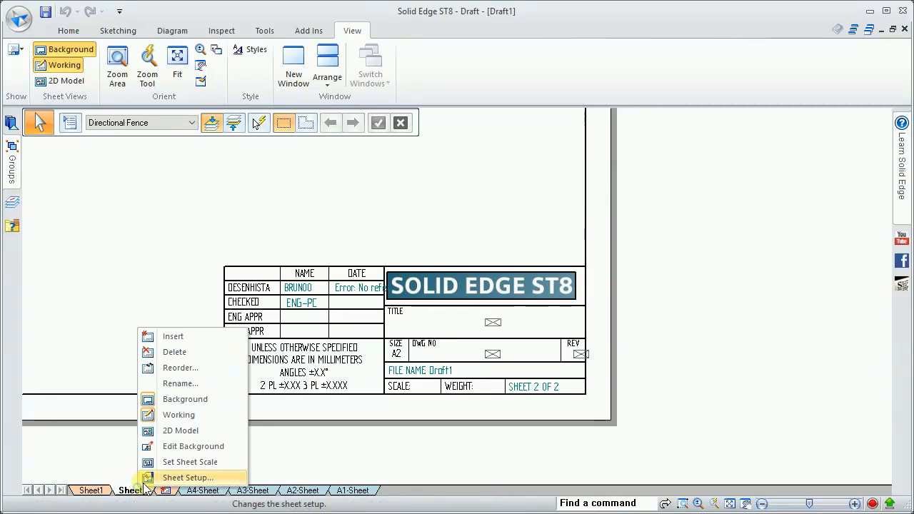
{"action": "left_click", "coordinate": [180, 352]}
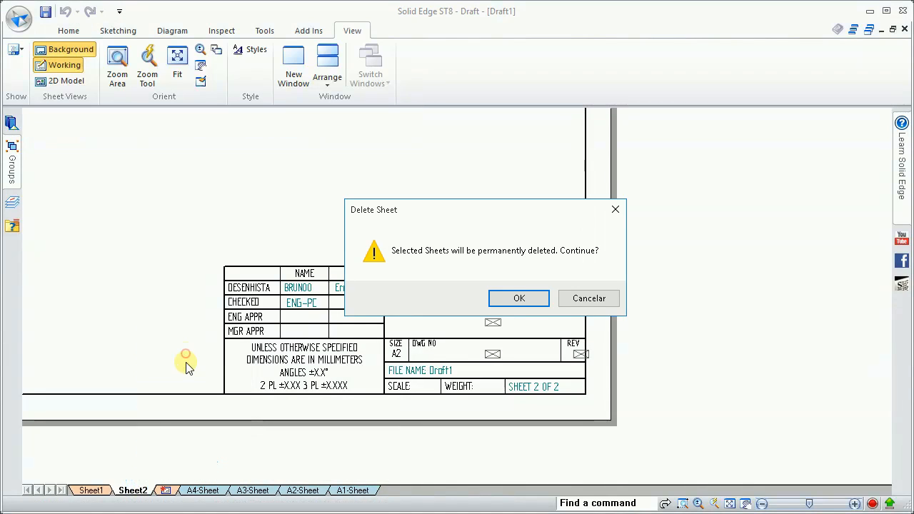
{"action": "left_click", "coordinate": [509, 308]}
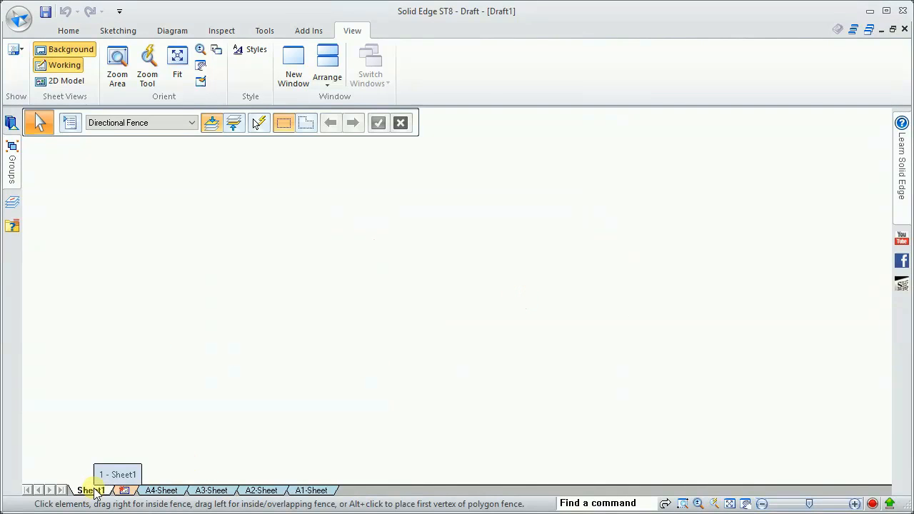
Review Sheet1's sheet setup and save A4-Sheet as the default background for new sheets
{"action": "mouse_move", "coordinate": [179, 364]}
{"action": "right_mouse_down"}
{"action": "mouse_move", "coordinate": [180, 445]}
{"action": "mouse_move", "coordinate": [193, 441]}
{"action": "right_mouse_up"}
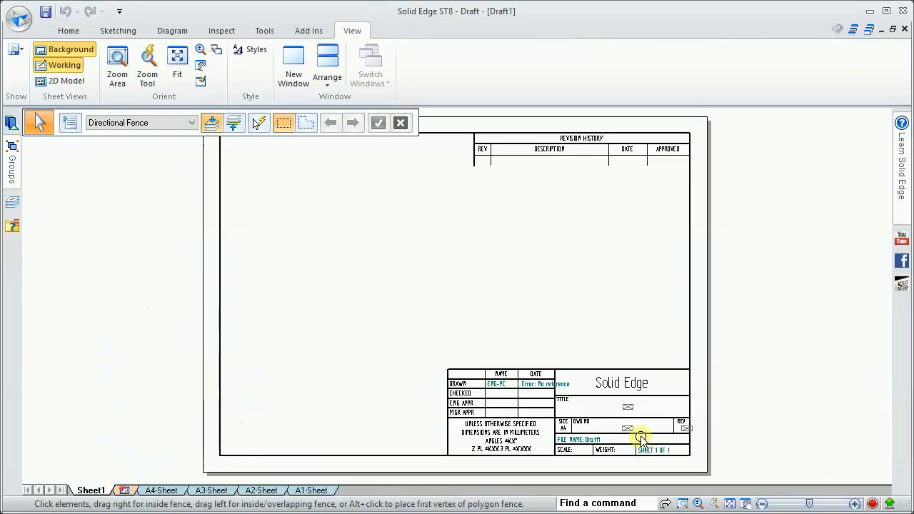
{"action": "scroll", "coordinate": [557, 449], "scroll_direction": "up", "scroll_amount": 2}
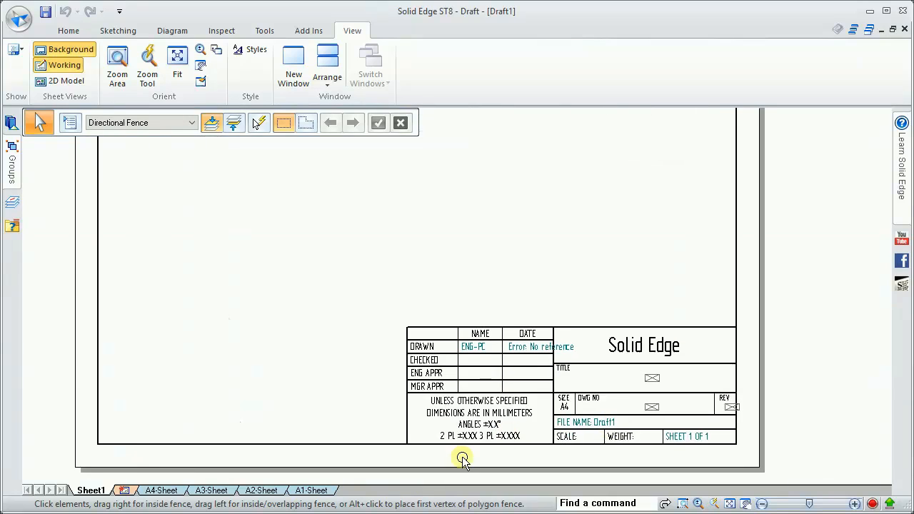
{"action": "right_click", "coordinate": [102, 494]}
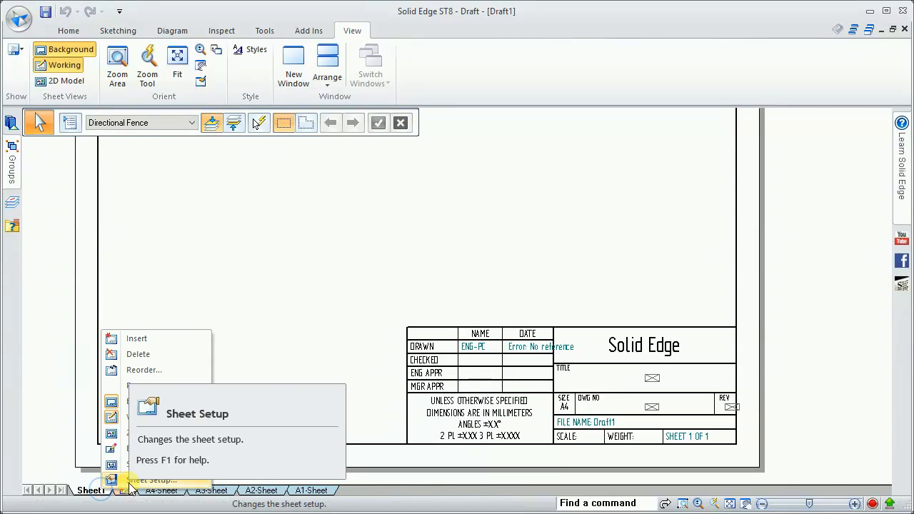
{"action": "left_click", "coordinate": [130, 479]}
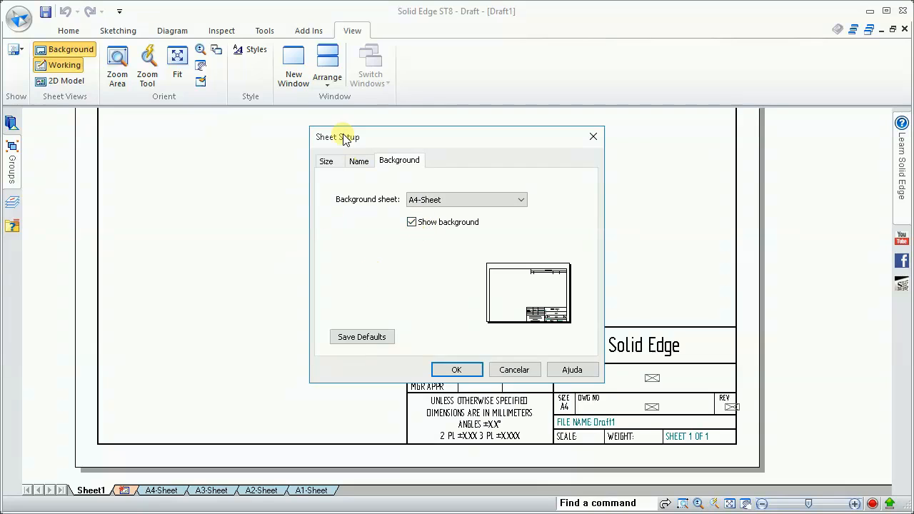
{"action": "left_click", "coordinate": [326, 160]}
{"action": "left_click", "coordinate": [359, 161]}
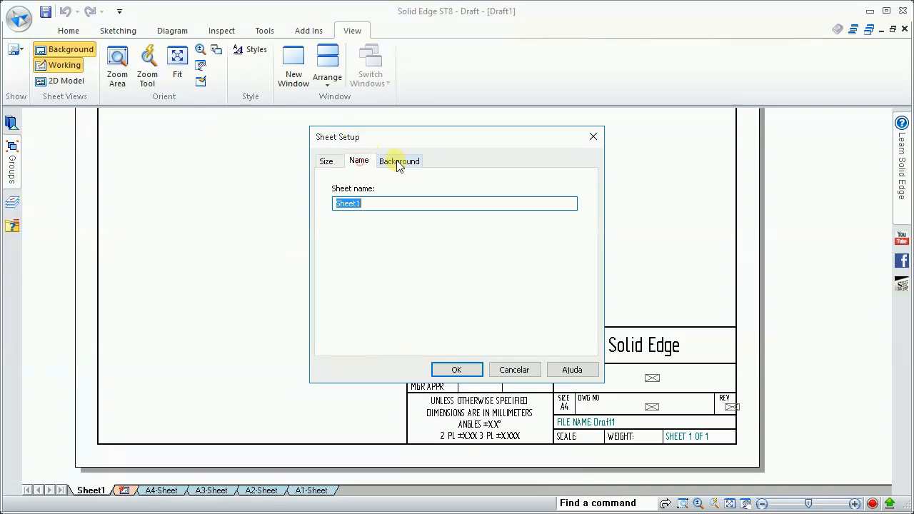
{"action": "left_click", "coordinate": [399, 161]}
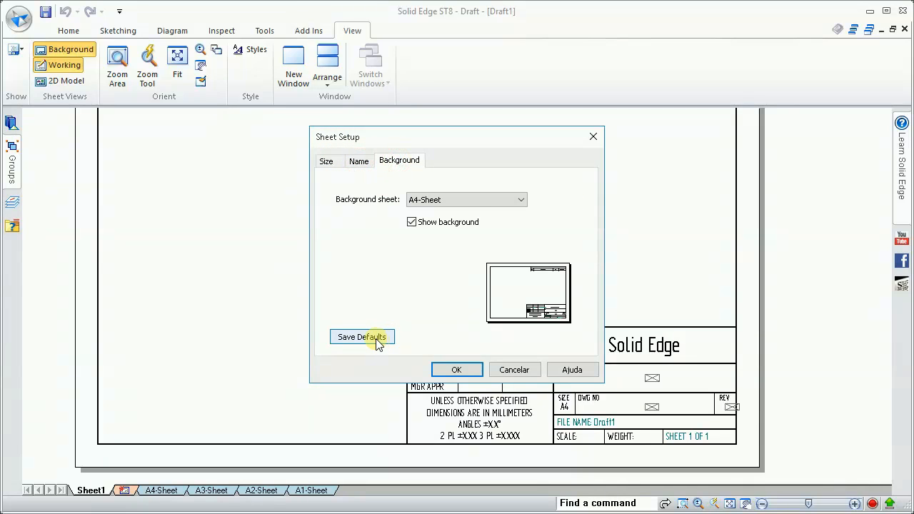
{"action": "left_click", "coordinate": [376, 339]}
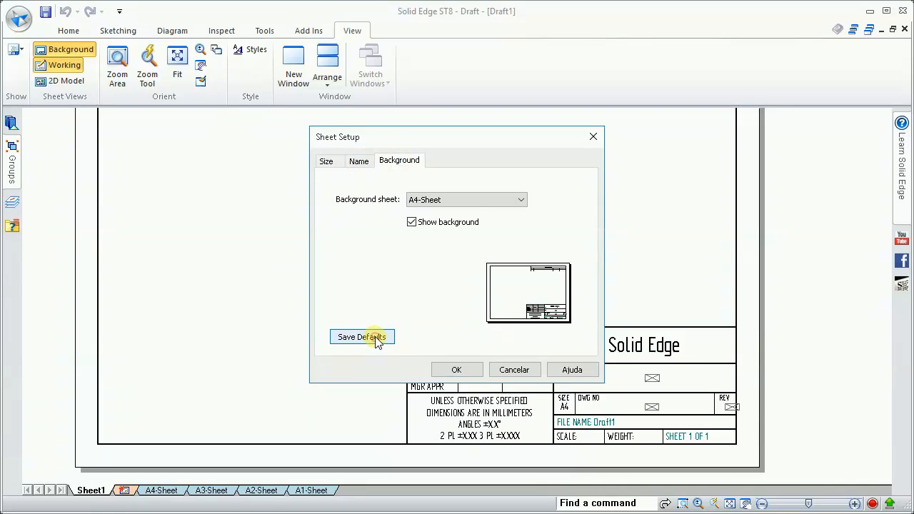
{"action": "left_click", "coordinate": [458, 370]}
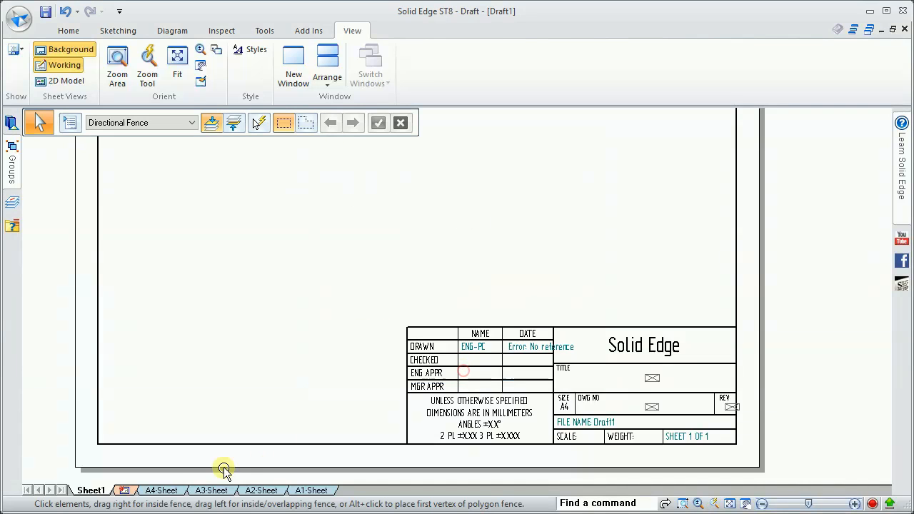
Insert another working sheet to test the saved default background and compare it with Sheet1
{"action": "left_click", "coordinate": [124, 491]}
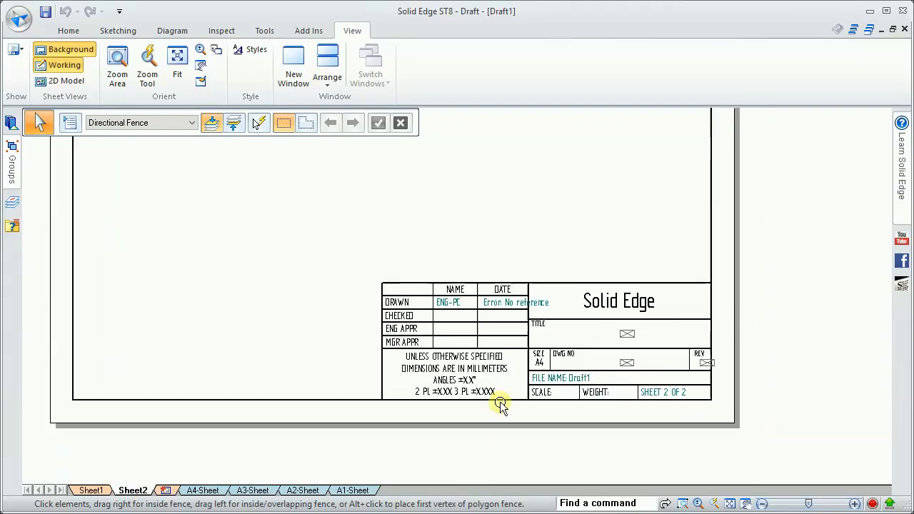
{"action": "left_click", "coordinate": [92, 491]}
{"action": "left_click", "coordinate": [133, 490]}
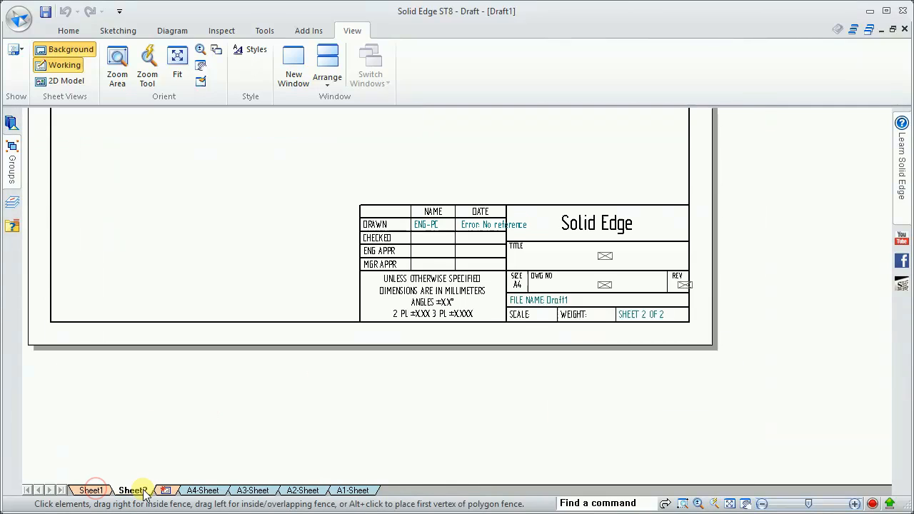
{"action": "scroll", "coordinate": [368, 411], "scroll_direction": "up", "scroll_amount": 4}
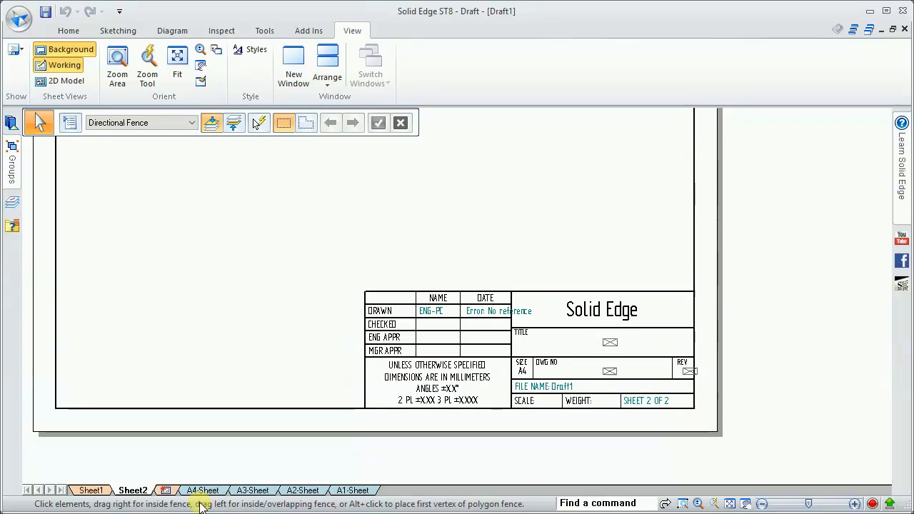
Delete the test working sheet Sheet2 from the draft
{"action": "right_click", "coordinate": [131, 492]}
{"action": "left_click", "coordinate": [175, 357]}
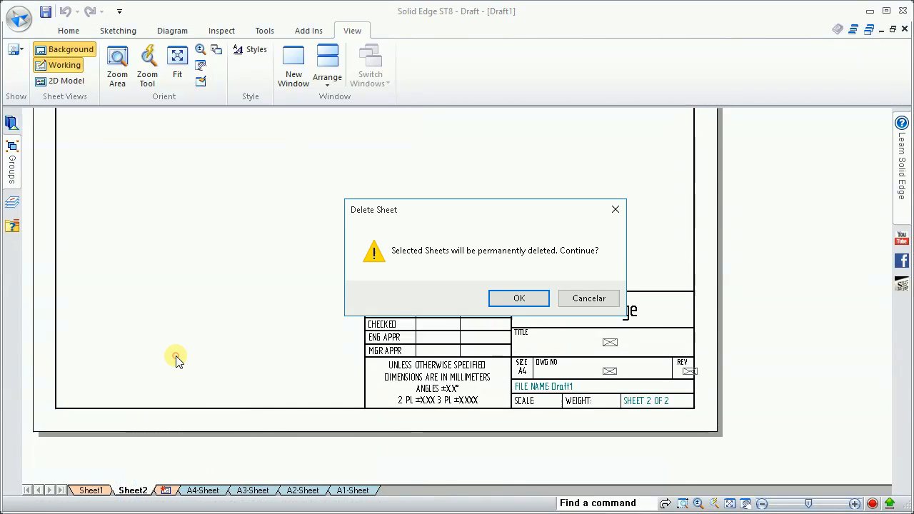
{"action": "left_click", "coordinate": [506, 298]}
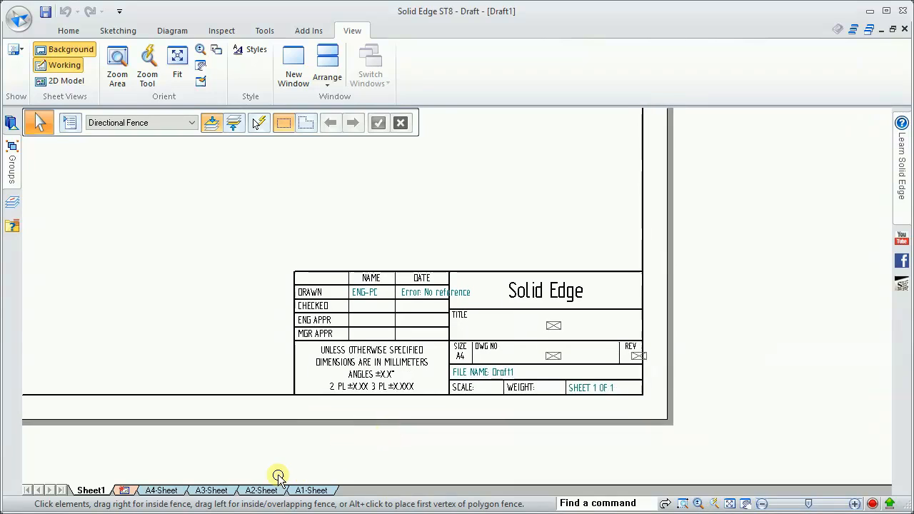
Copy the CHECKED name field and the SOLID EDGE ST8 logo from the A2-Sheet title block
{"action": "left_click", "coordinate": [260, 492]}
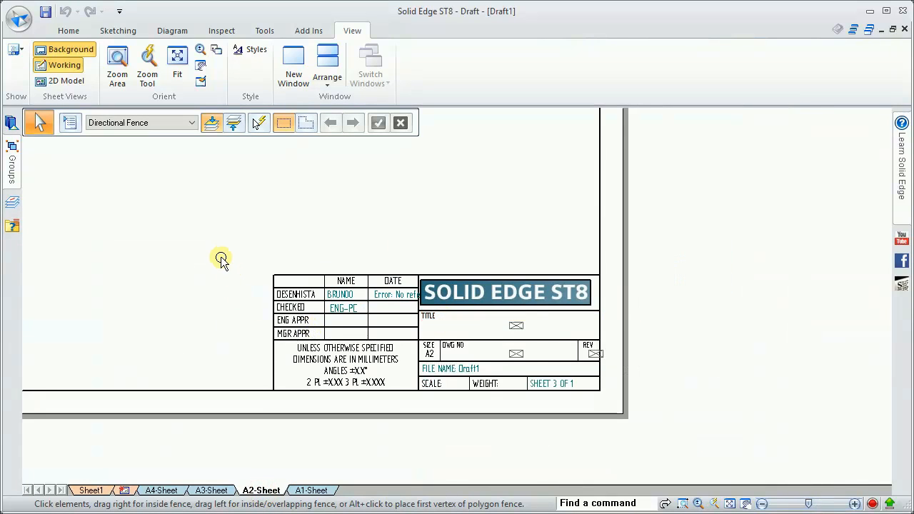
{"action": "left_click_drag", "start_coordinate": [220, 257], "coordinate": [666, 422]}
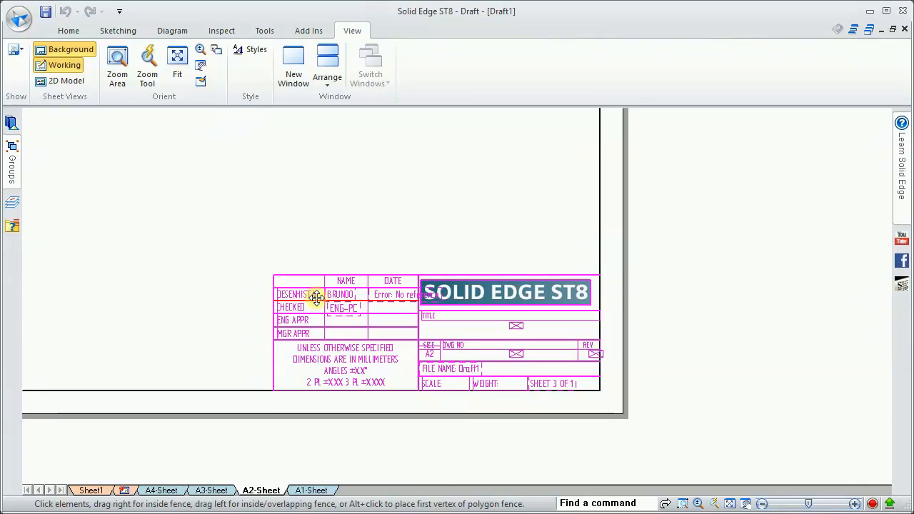
{"action": "left_click", "coordinate": [290, 226]}
{"action": "left_click", "coordinate": [343, 308]}
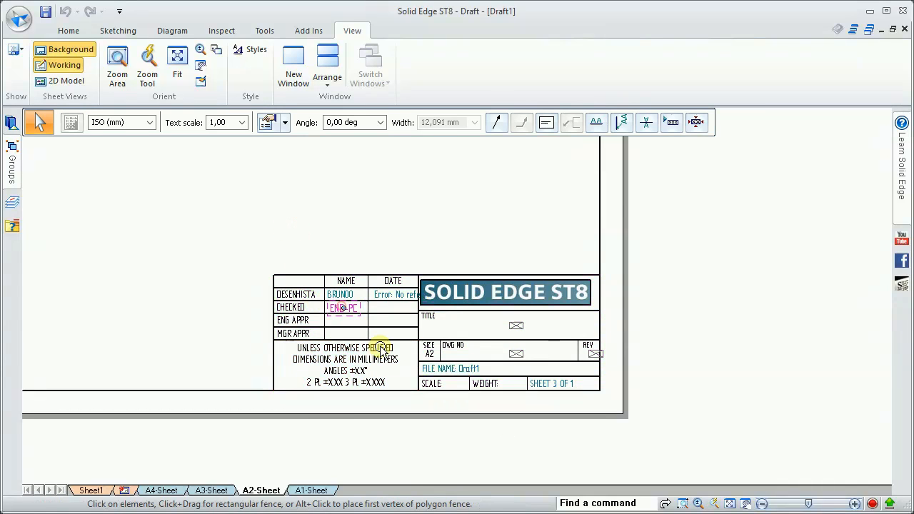
{"action": "left_click", "coordinate": [445, 285]}
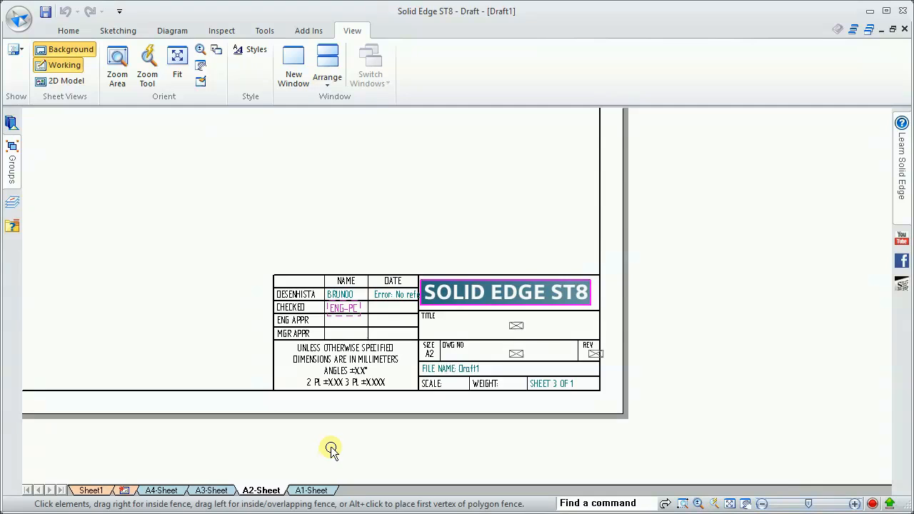
Paste the copied name field into the CHECKED row and the logo over the Solid Edge text in the A4-Sheet title block
{"action": "left_click", "coordinate": [162, 491]}
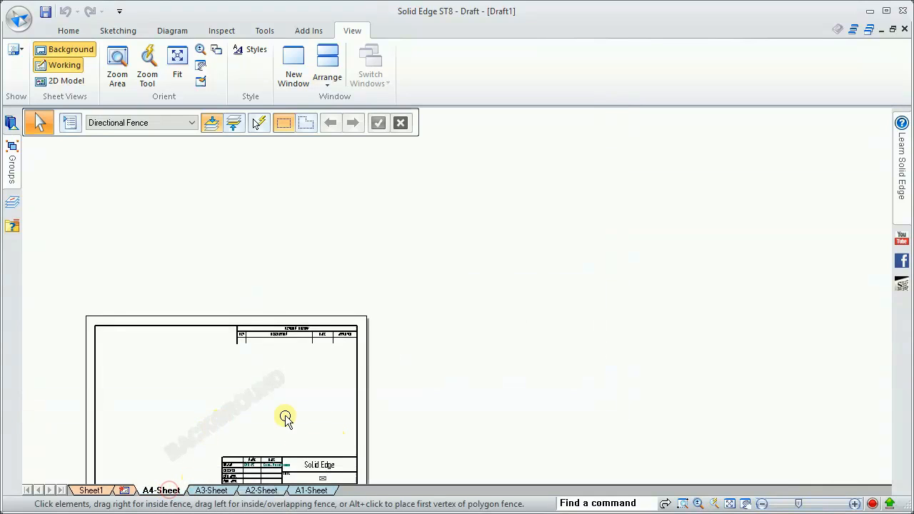
{"action": "middle_click", "coordinate": [322, 396]}
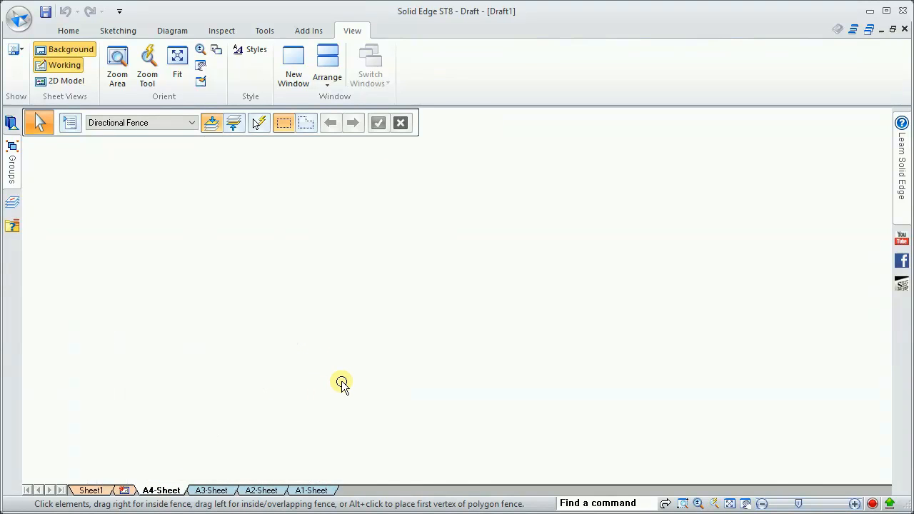
{"action": "right_click_drag", "start_coordinate": [350, 373], "coordinate": [404, 388]}
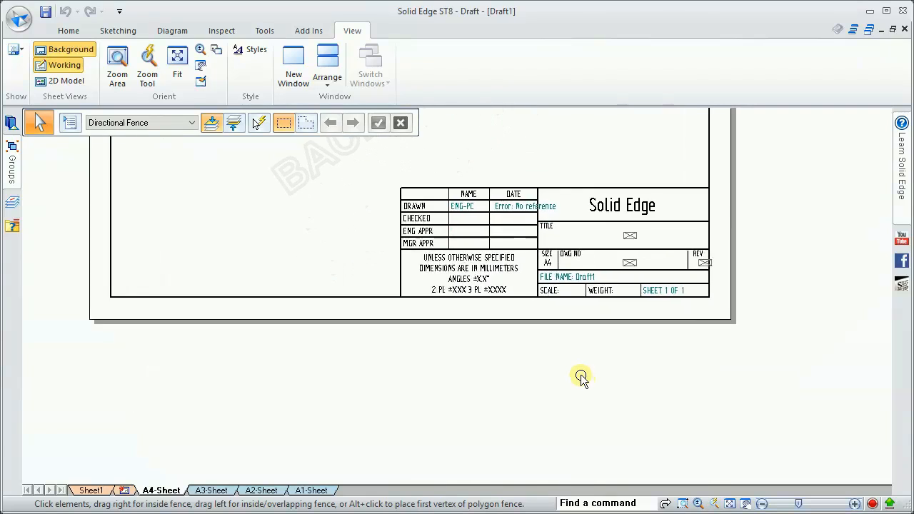
{"action": "key", "text": "ctrl+v"}
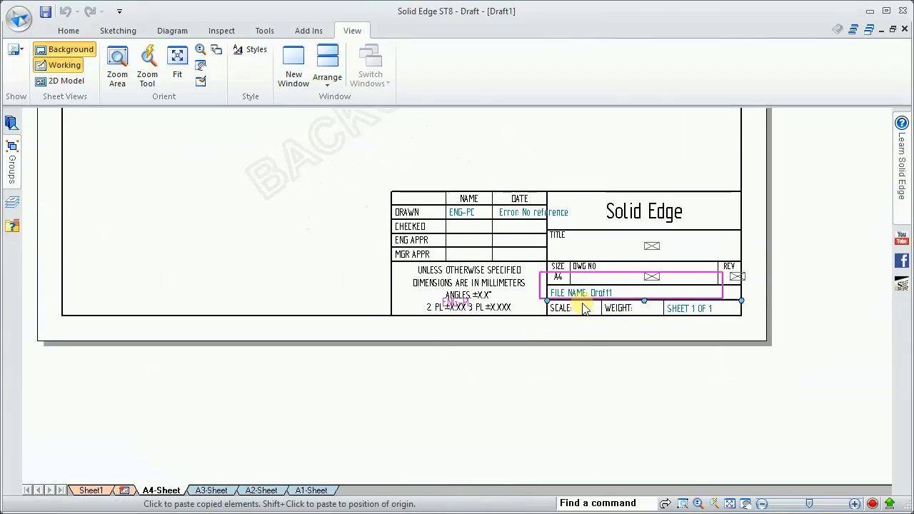
{"action": "left_click", "coordinate": [596, 221]}
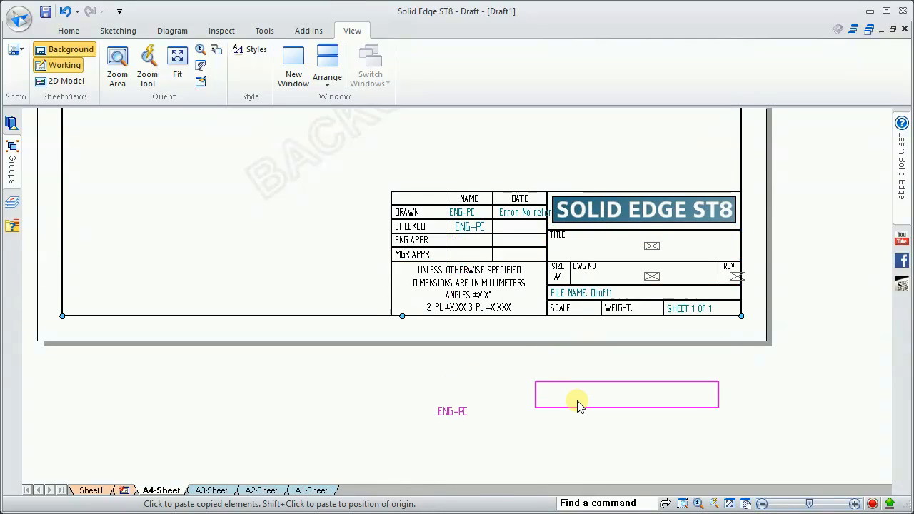
{"action": "key", "text": "Escape"}
Copy the name field of the DESENHISTA row from the A2-Sheet title block
{"action": "left_click", "coordinate": [464, 212]}
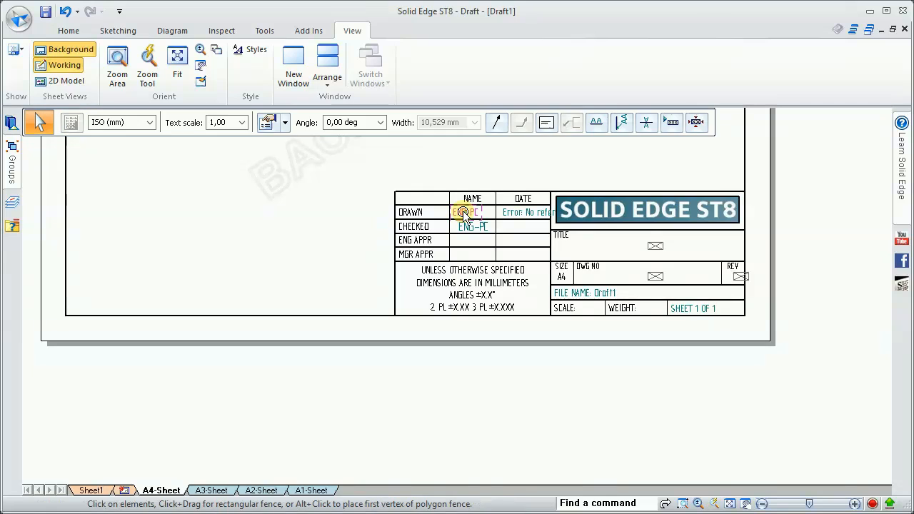
{"action": "left_click", "coordinate": [448, 383]}
{"action": "left_click", "coordinate": [262, 491]}
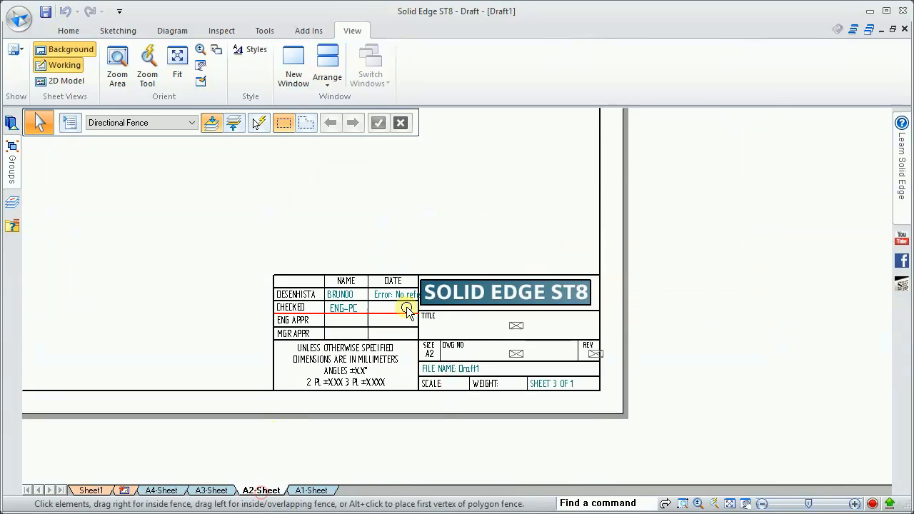
{"action": "left_click", "coordinate": [345, 303]}
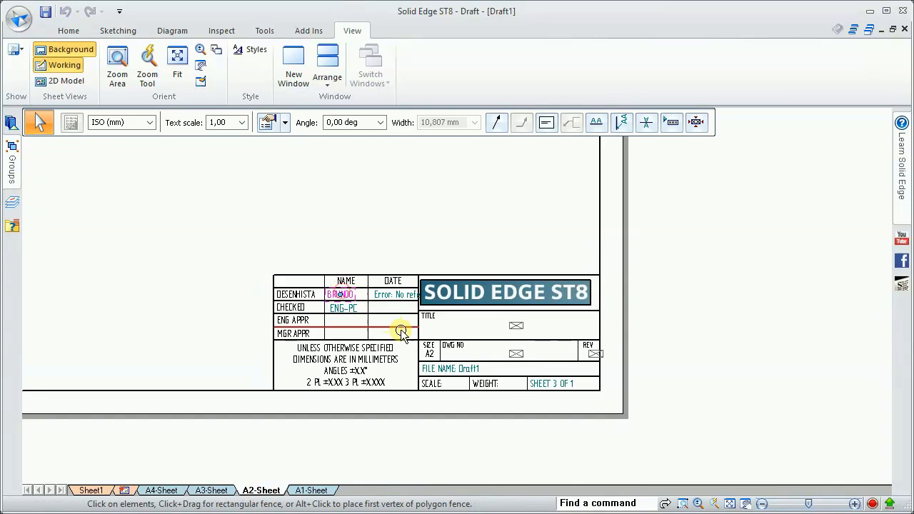
Replace the DRAWN name field in the A4-Sheet title block with the copied field, aligned inside its cell
{"action": "left_click", "coordinate": [161, 491]}
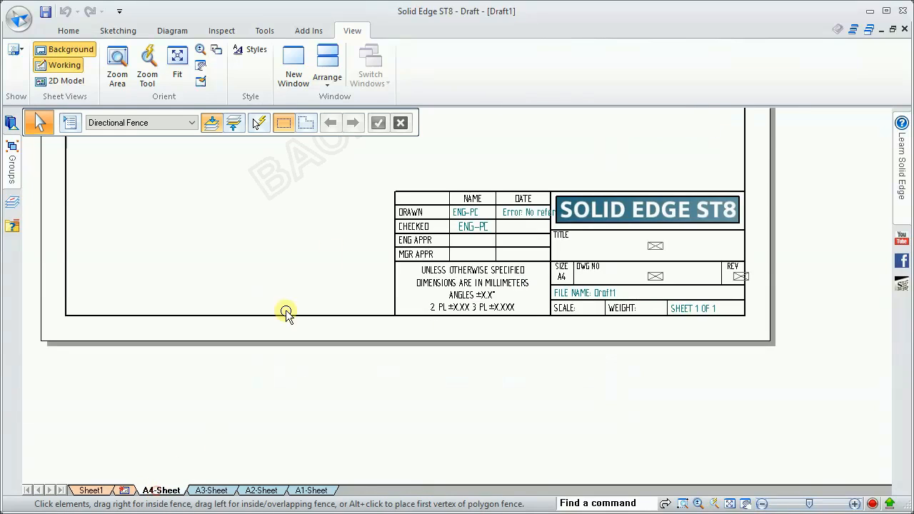
{"action": "left_click", "coordinate": [464, 212]}
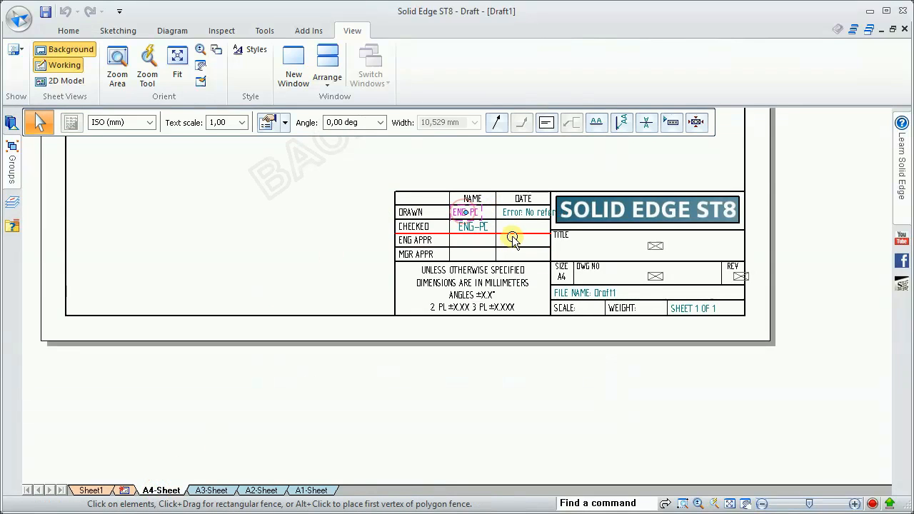
{"action": "key", "text": "Delete"}
{"action": "key", "text": "ctrl+v"}
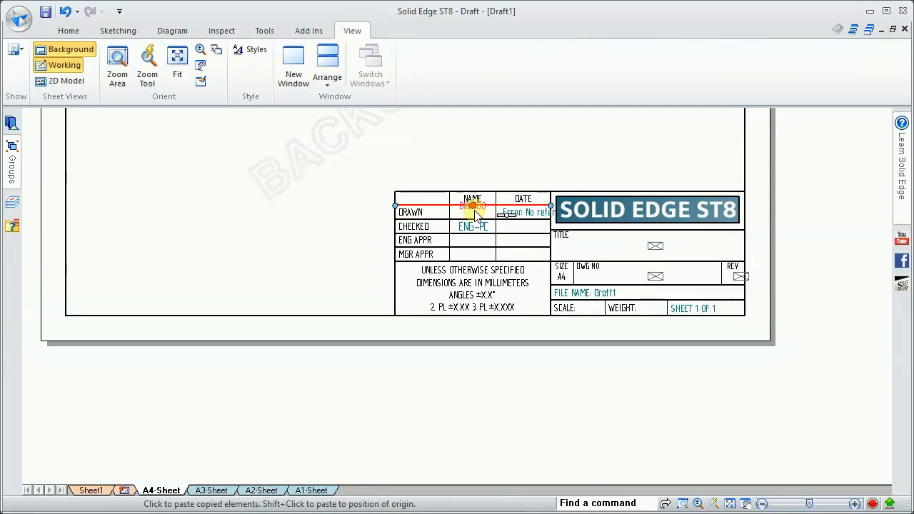
{"action": "scroll", "coordinate": [469, 215], "scroll_direction": "up", "scroll_amount": 5}
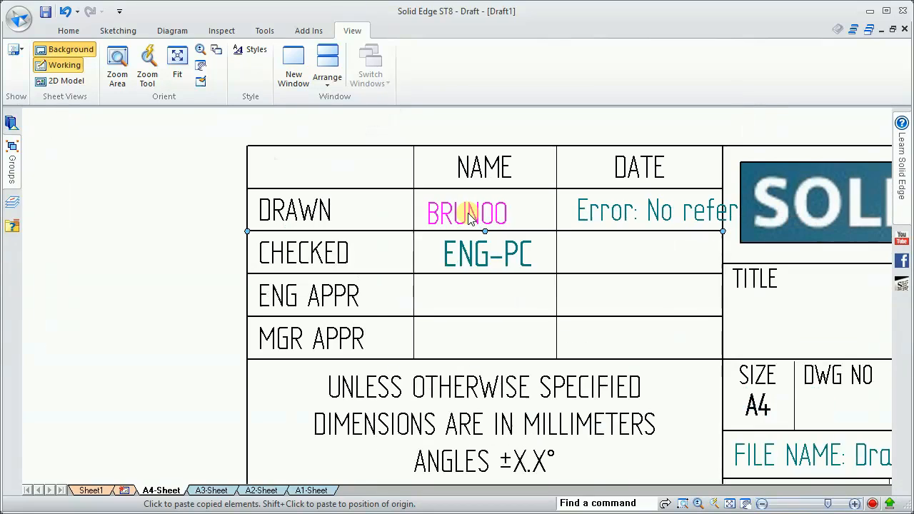
{"action": "scroll", "coordinate": [475, 236], "scroll_direction": "down", "scroll_amount": 3}
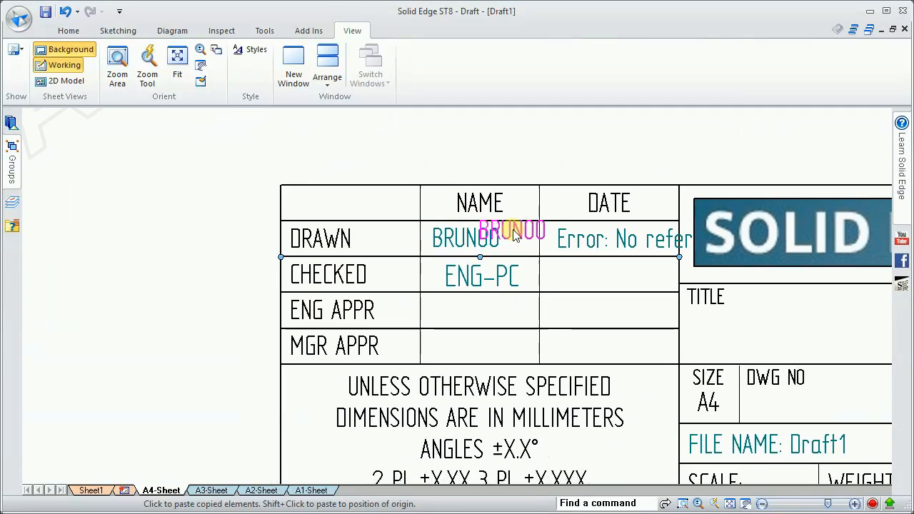
{"action": "key", "text": "Escape"}
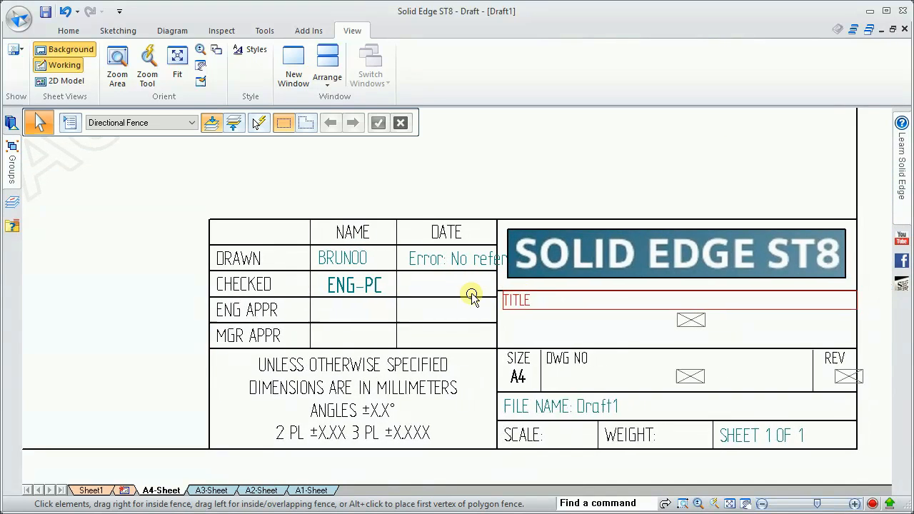
{"action": "scroll", "coordinate": [372, 300], "scroll_direction": "down", "scroll_amount": 3}
{"action": "left_click", "coordinate": [357, 288]}
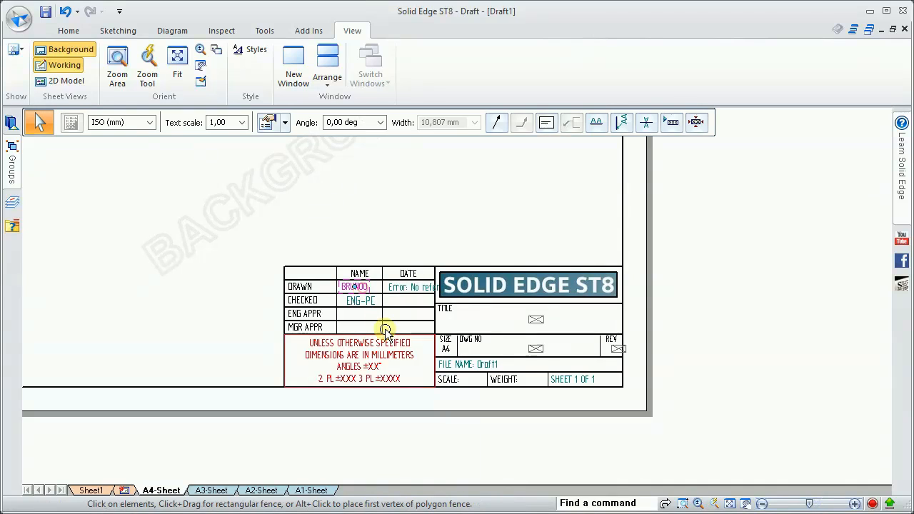
{"action": "left_click", "coordinate": [373, 302], "text": "ctrl"}
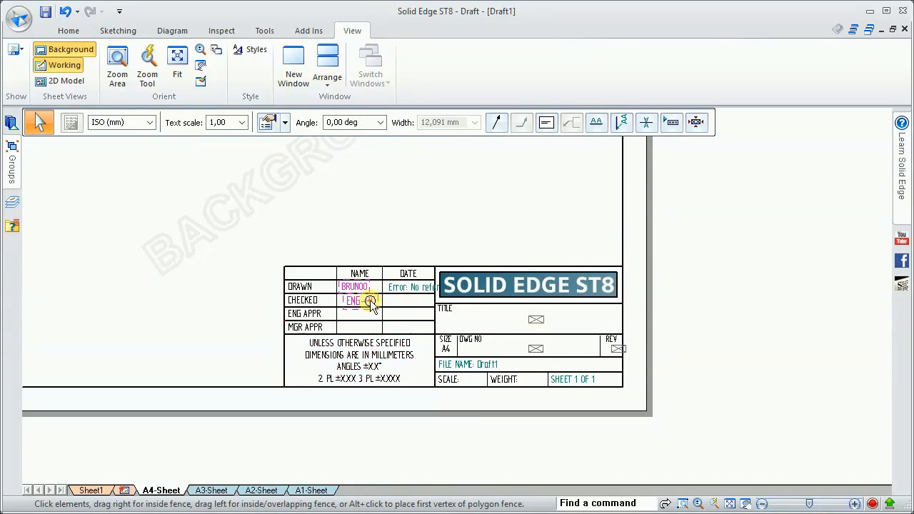
{"action": "left_click", "coordinate": [496, 294], "text": "ctrl"}
{"action": "left_click", "coordinate": [493, 218]}
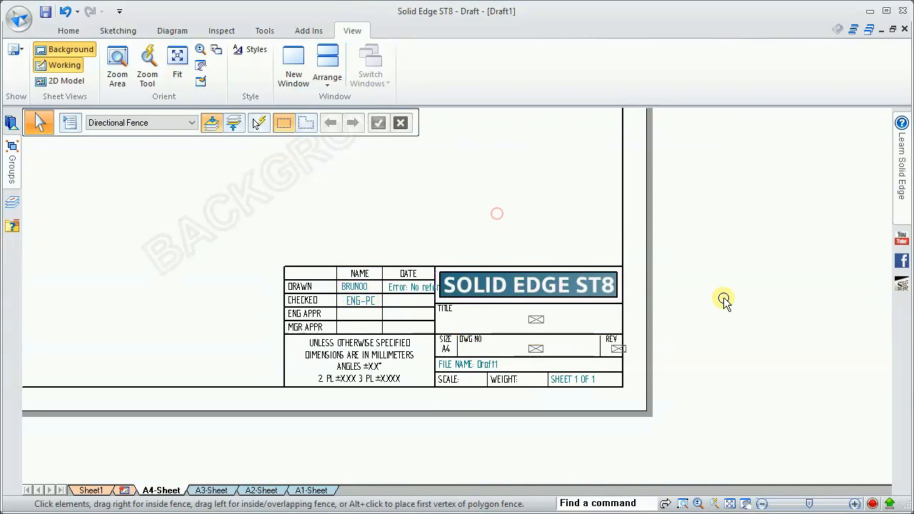
{"action": "left_click", "coordinate": [477, 298]}
{"action": "left_click", "coordinate": [355, 300], "text": "ctrl"}
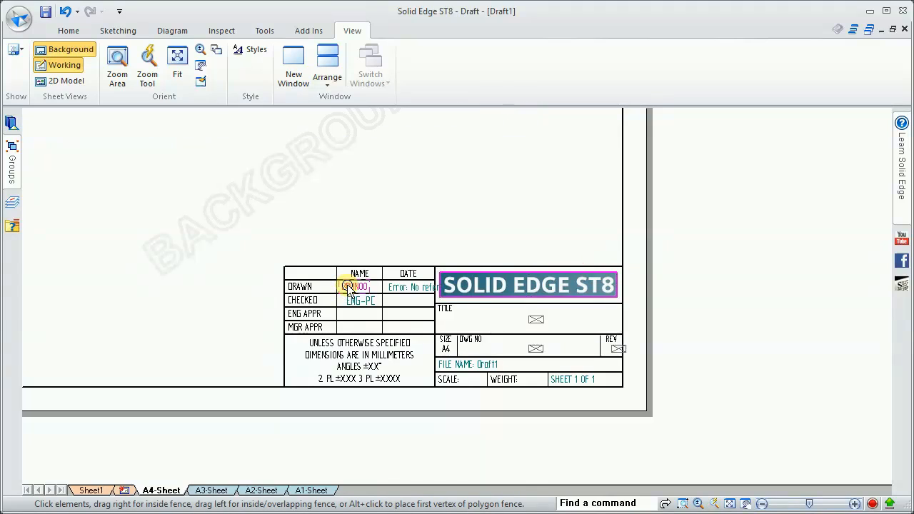
{"action": "left_click", "coordinate": [354, 300], "text": "ctrl"}
{"action": "left_click", "coordinate": [778, 364]}
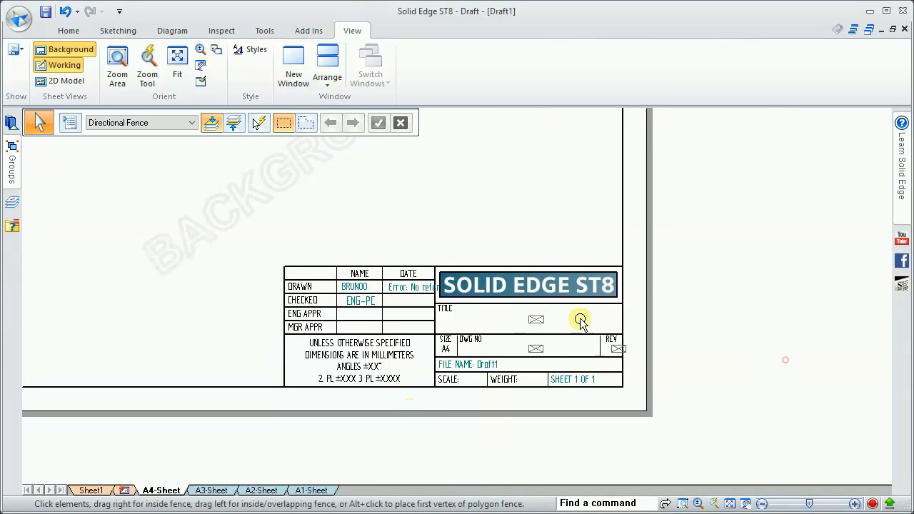
Copy the CHECKED and DRAWN name fields together with the logo from the A4-Sheet title block
{"action": "left_click", "coordinate": [361, 301]}
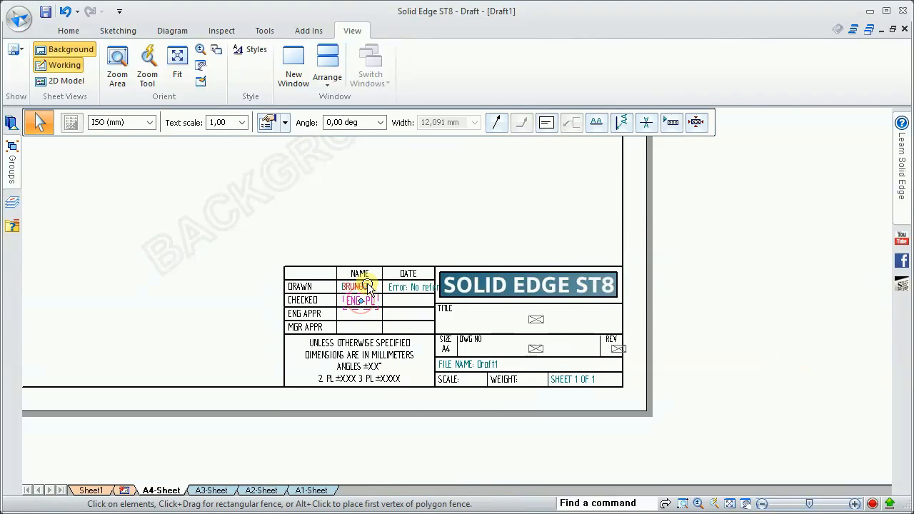
{"action": "left_click", "coordinate": [366, 286], "text": "ctrl"}
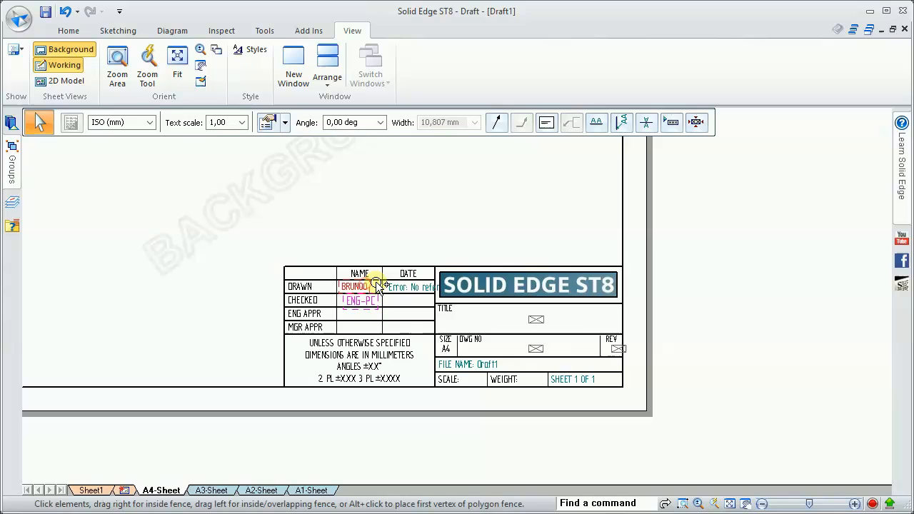
{"action": "left_click", "coordinate": [476, 278], "text": "ctrl"}
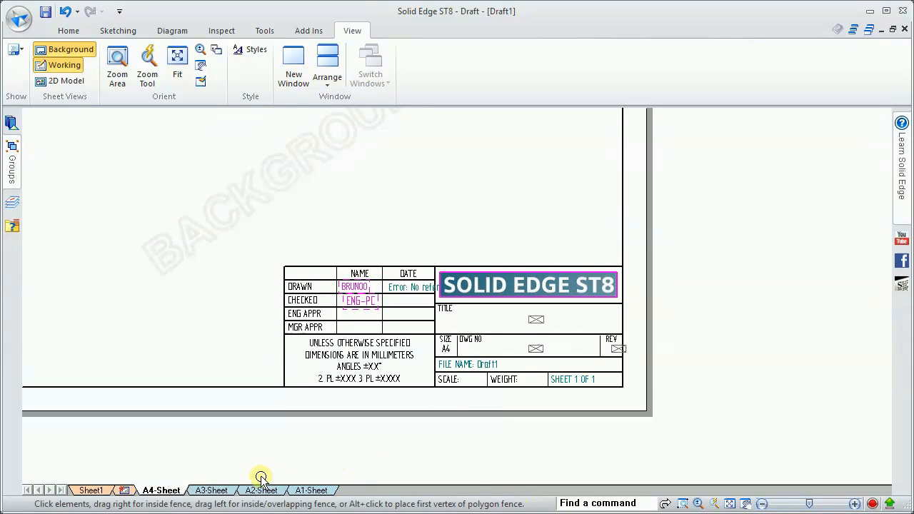
Delete the existing DRAWN name field from the A3-Sheet title block
{"action": "left_click", "coordinate": [211, 490]}
{"action": "scroll", "coordinate": [361, 450], "scroll_direction": "down", "scroll_amount": 5}
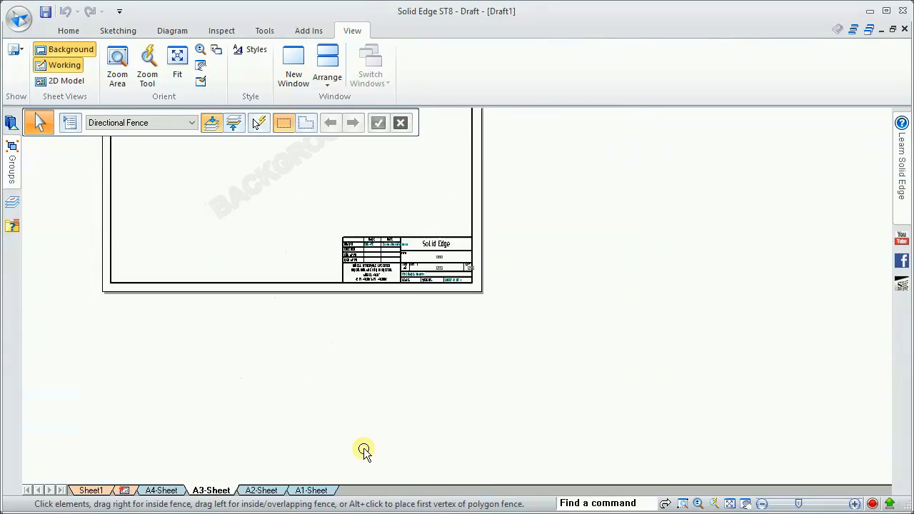
{"action": "scroll", "coordinate": [365, 450], "scroll_direction": "down", "scroll_amount": 5}
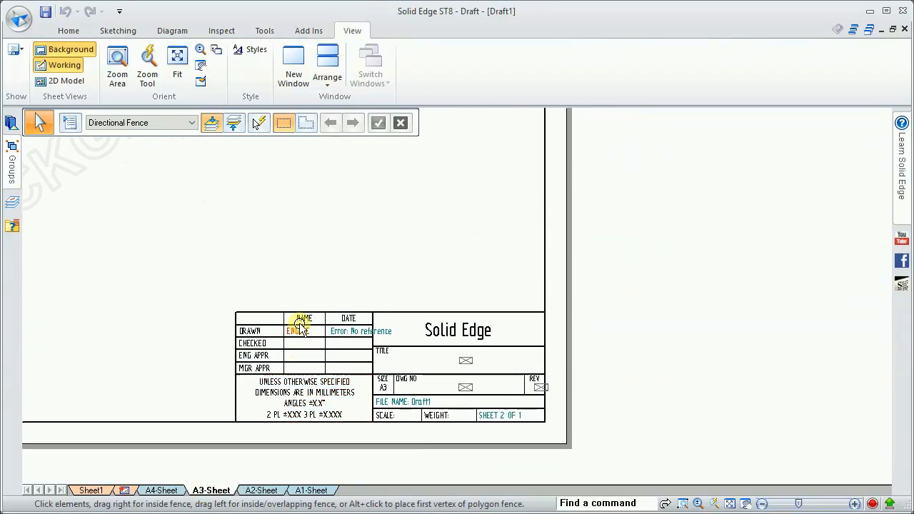
{"action": "scroll", "coordinate": [301, 327], "scroll_direction": "down", "scroll_amount": 1}
{"action": "left_click", "coordinate": [291, 334]}
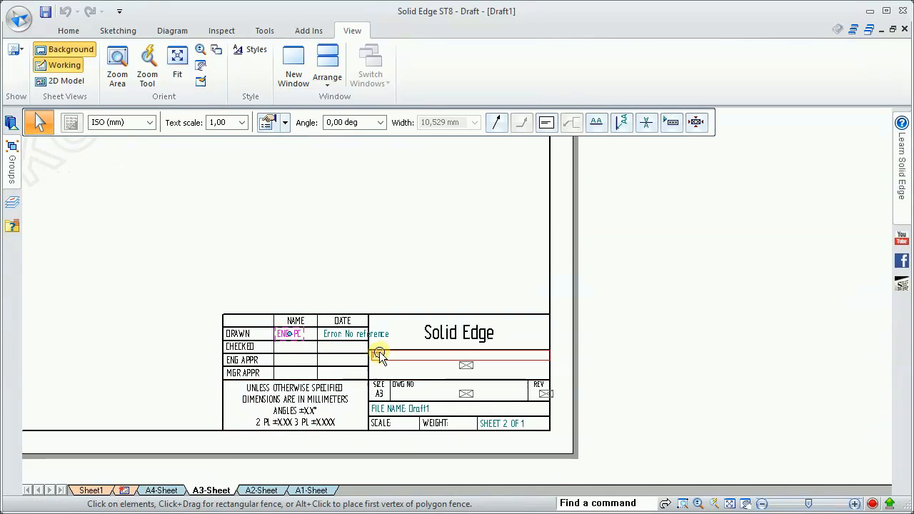
{"action": "key", "text": "Delete"}
Delete the Solid Edge text from the A3-Sheet title block and paste the copied name fields and logo into their cells
{"action": "double_click", "coordinate": [434, 333]}
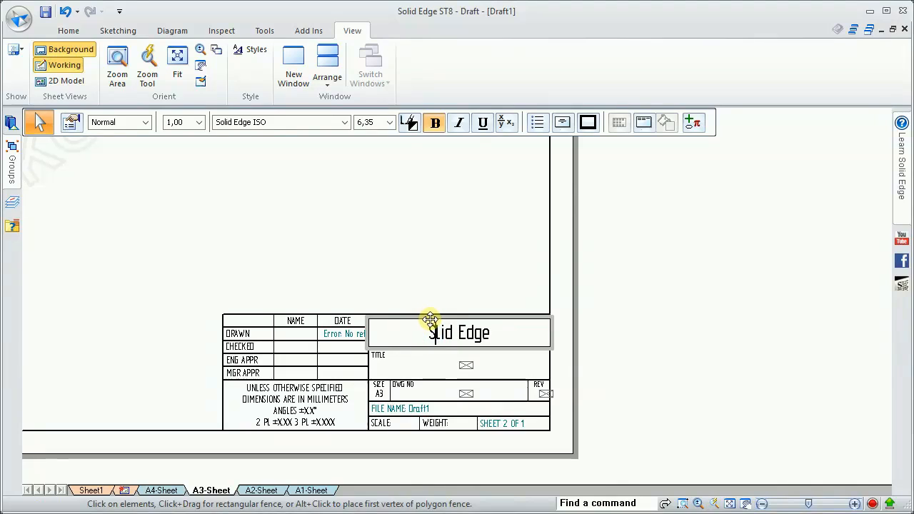
{"action": "key", "text": "Escape"}
{"action": "key", "text": "Delete"}
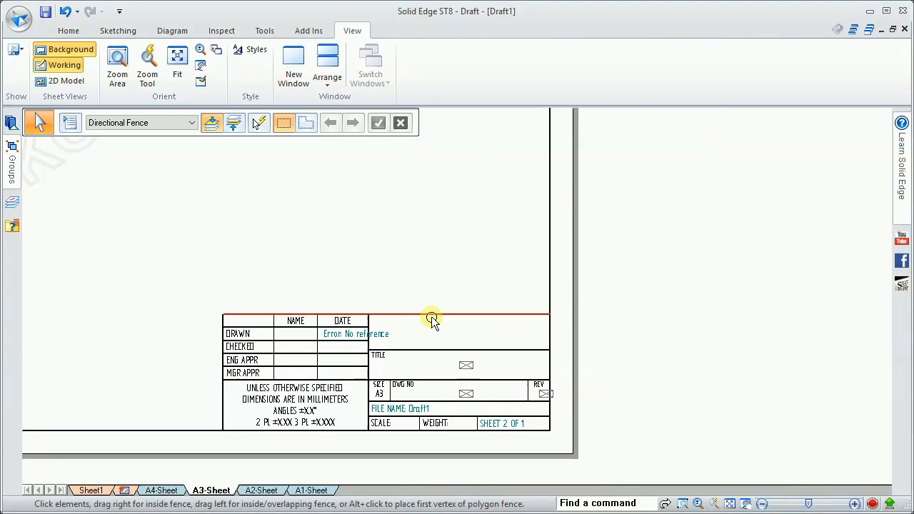
{"action": "key", "text": "ctrl+v"}
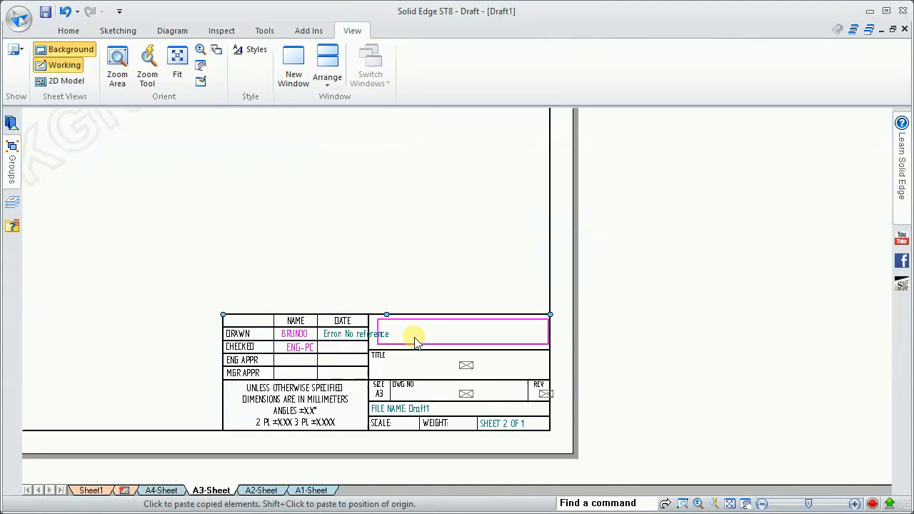
{"action": "left_click", "coordinate": [412, 342]}
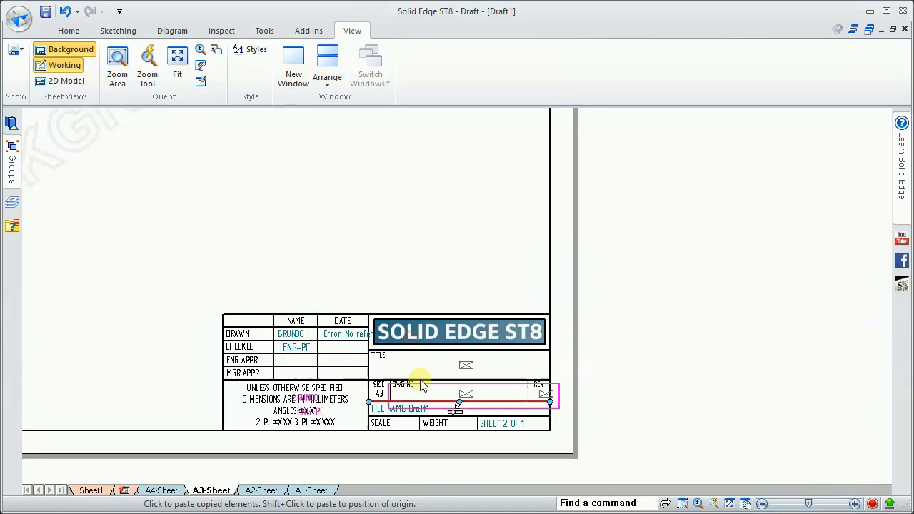
Delete the DRAWN name field and the Solid Edge text from the A1-Sheet title block
{"action": "left_click", "coordinate": [311, 491]}
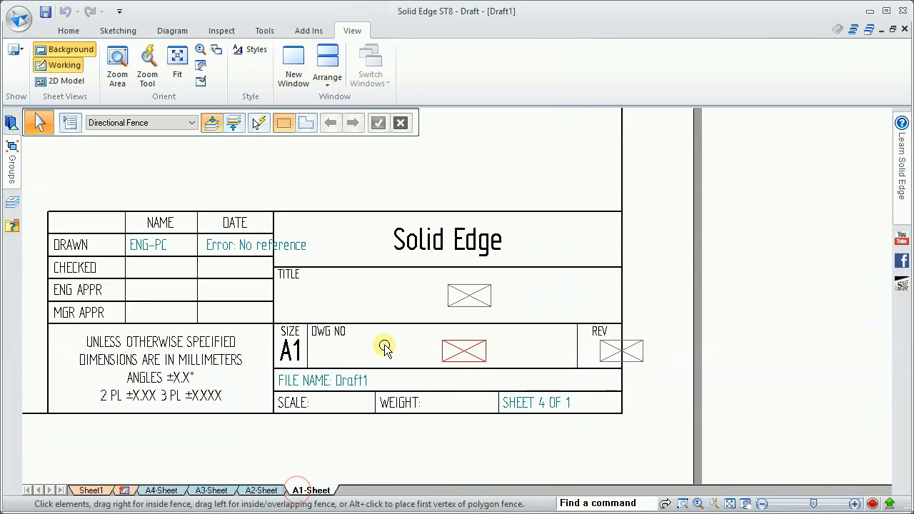
{"action": "scroll", "coordinate": [322, 314], "scroll_direction": "down", "scroll_amount": 1}
{"action": "left_click", "coordinate": [217, 258]}
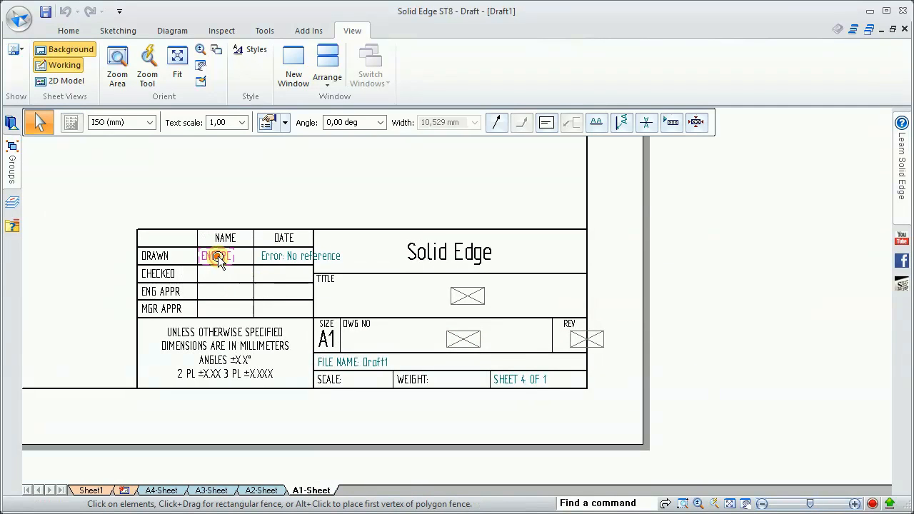
{"action": "key", "text": "Delete"}
{"action": "left_click", "coordinate": [432, 267]}
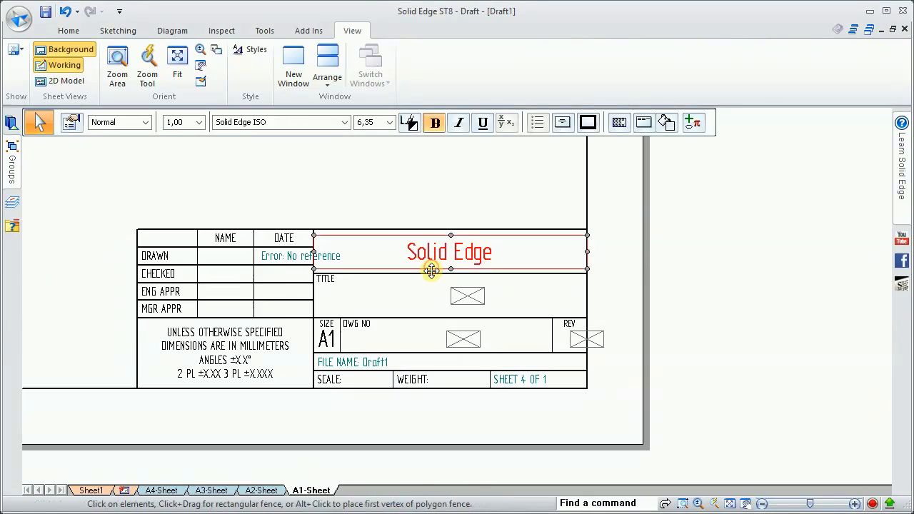
{"action": "key", "text": "Delete"}
Paste the copied name fields and logo into their cells in the A1-Sheet title block
{"action": "key", "text": "ctrl+v"}
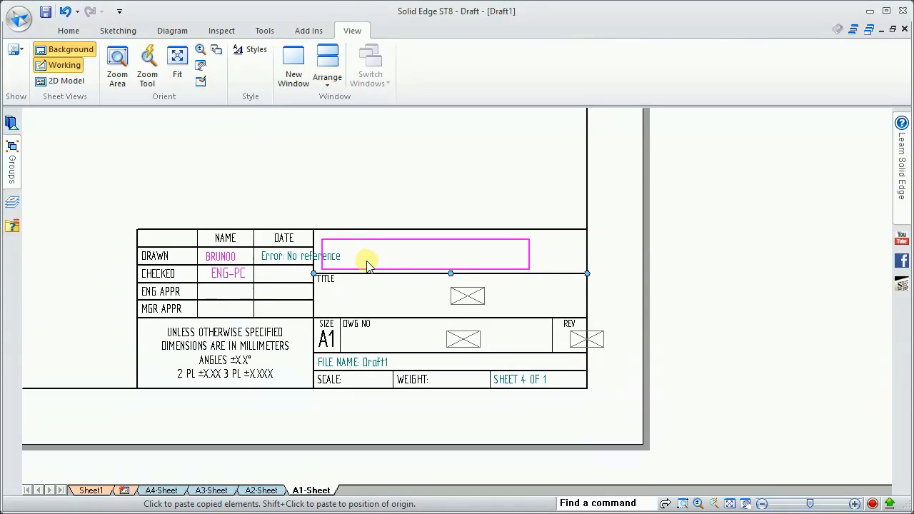
{"action": "left_click", "coordinate": [365, 263]}
{"action": "key", "text": "Escape"}
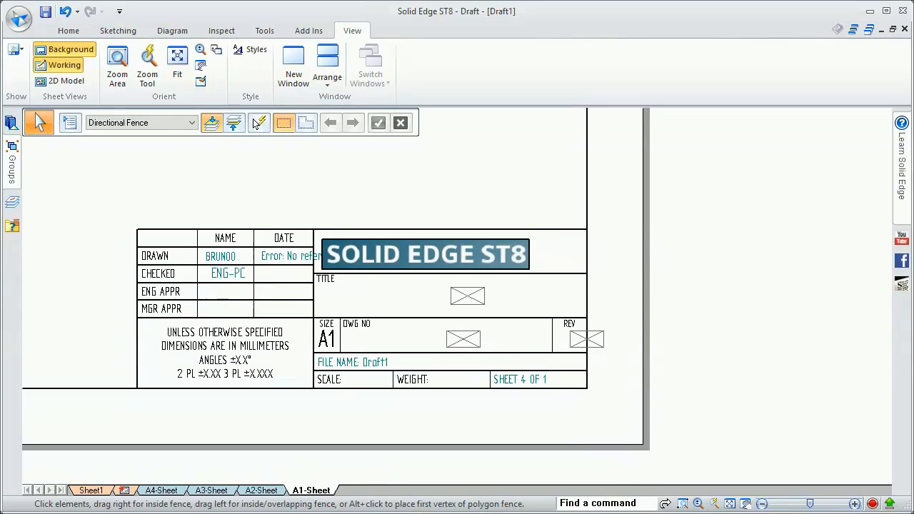
{"action": "scroll", "coordinate": [445, 441], "scroll_direction": "down", "scroll_amount": 4}
{"action": "scroll", "coordinate": [456, 275], "scroll_direction": "up", "scroll_amount": 2}
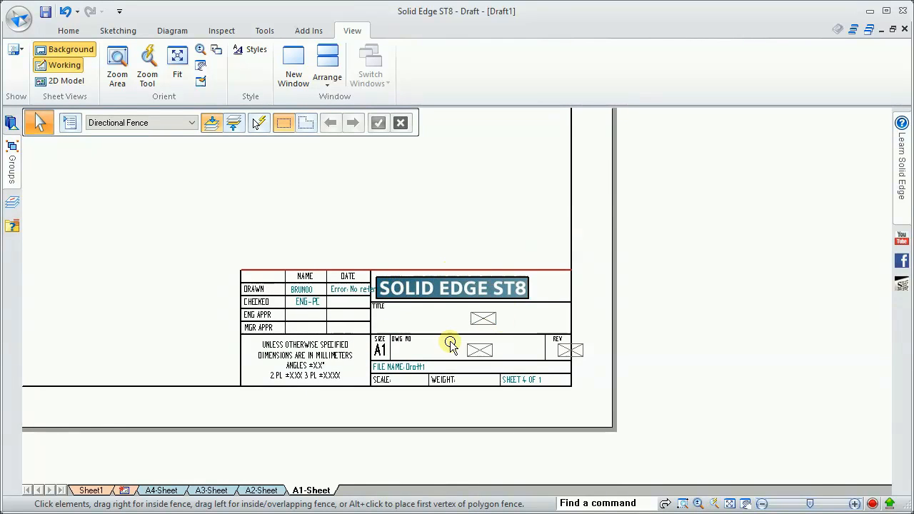
{"action": "scroll", "coordinate": [429, 432], "scroll_direction": "up", "scroll_amount": 3}
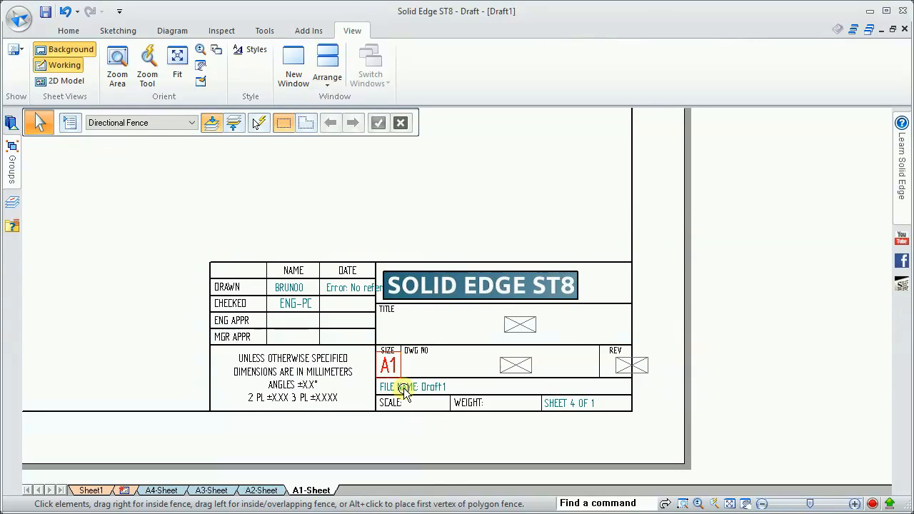
{"action": "scroll", "coordinate": [366, 378], "scroll_direction": "down", "scroll_amount": 1}
{"action": "scroll", "coordinate": [363, 376], "scroll_direction": "down", "scroll_amount": 5}
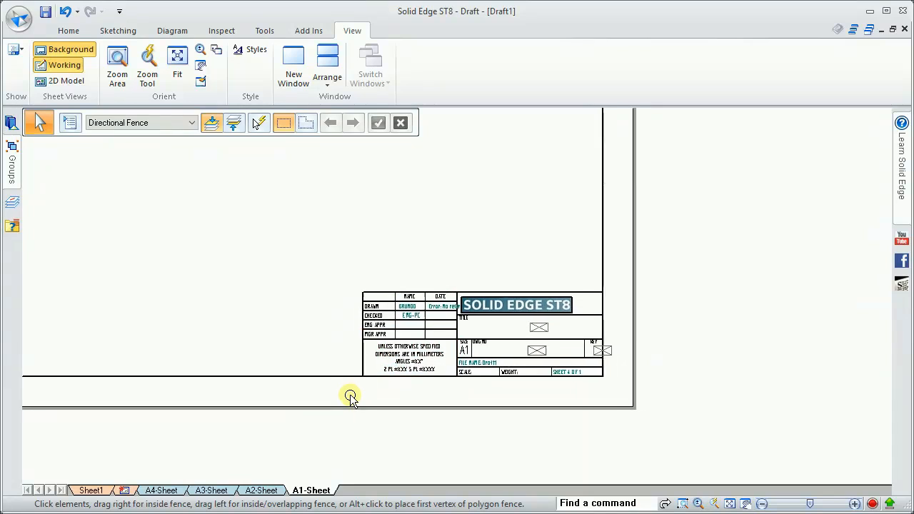
{"action": "scroll", "coordinate": [349, 394], "scroll_direction": "up", "scroll_amount": 2}
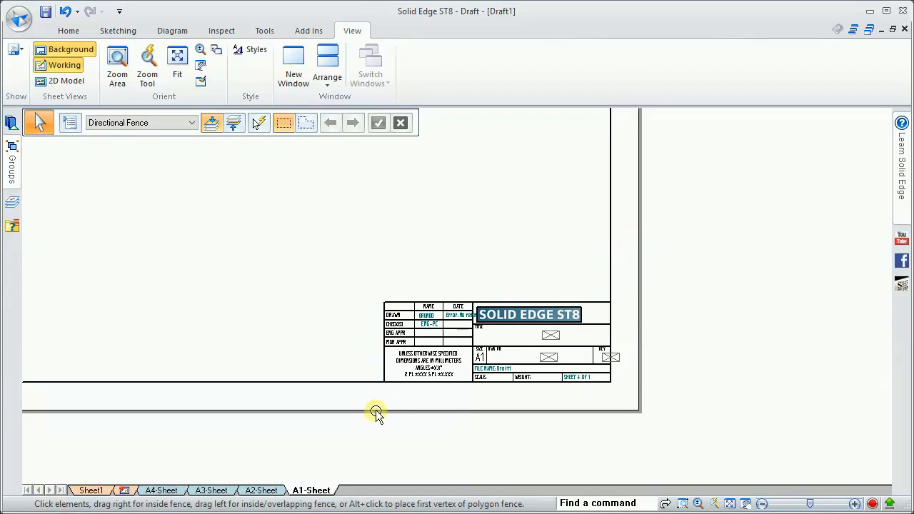
Save A4-Sheet as the default background in the sheet setup of Sheet1 and hide the background sheets
{"action": "left_click", "coordinate": [107, 491]}
{"action": "scroll", "coordinate": [341, 367], "scroll_direction": "down", "scroll_amount": 5}
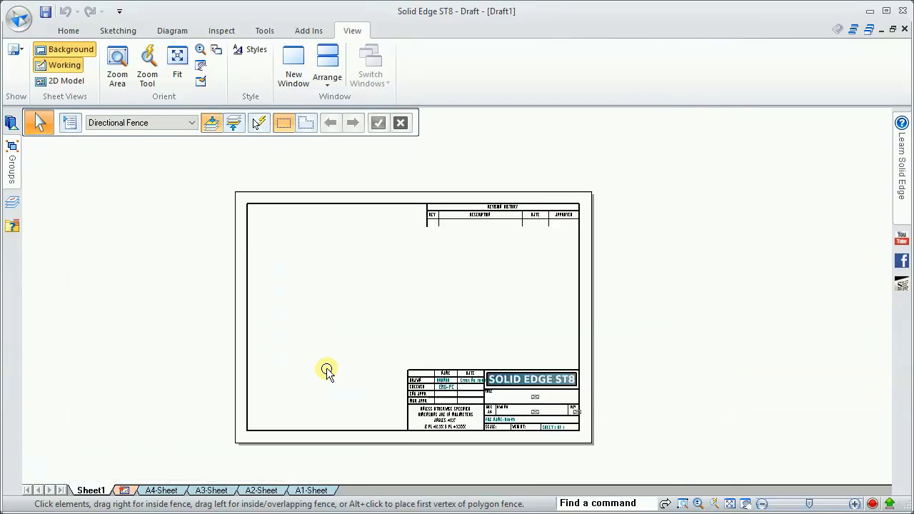
{"action": "scroll", "coordinate": [393, 331], "scroll_direction": "up", "scroll_amount": 3}
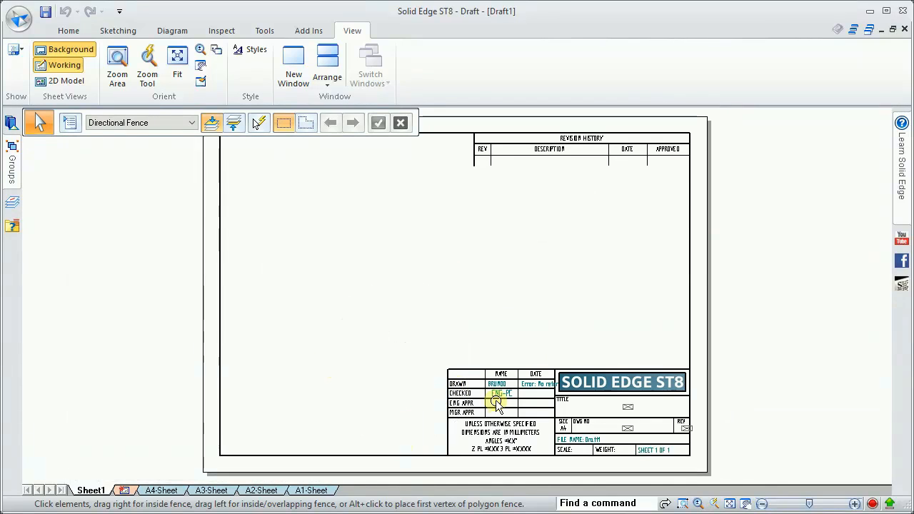
{"action": "right_click", "coordinate": [91, 491]}
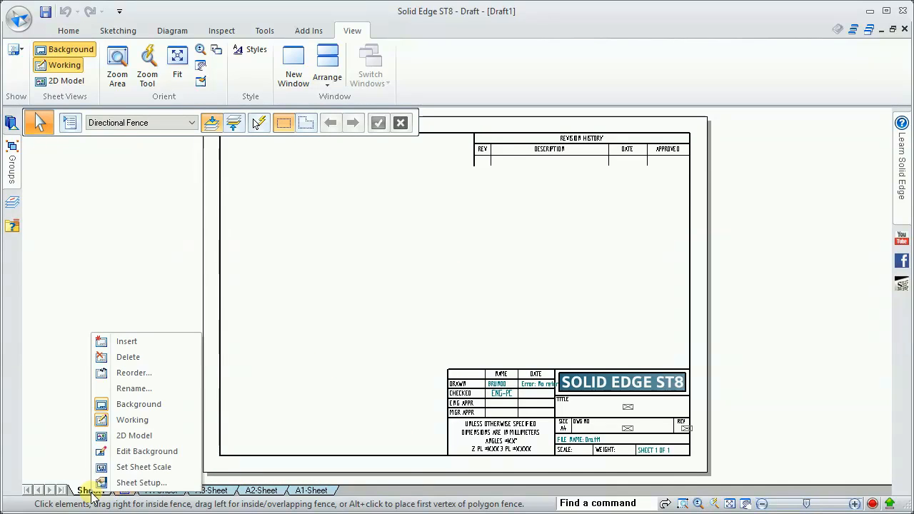
{"action": "left_click", "coordinate": [123, 480]}
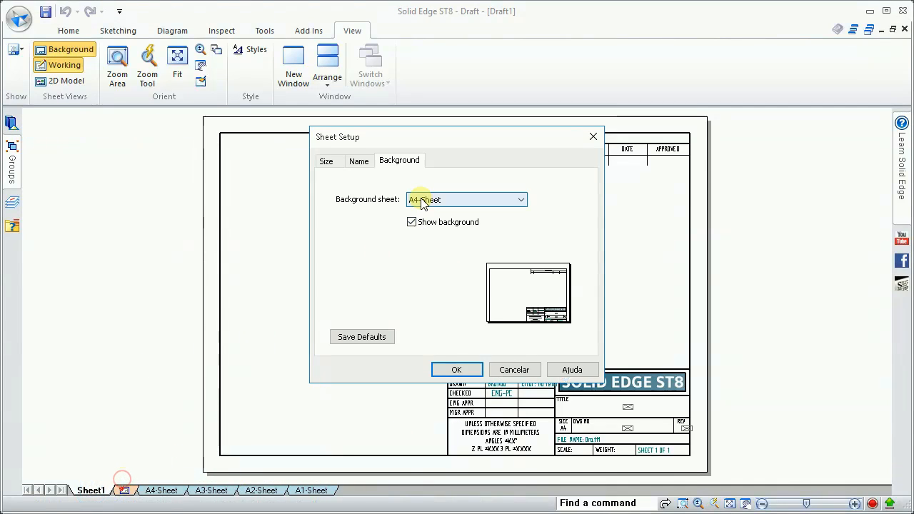
{"action": "left_click", "coordinate": [369, 339]}
{"action": "left_click", "coordinate": [473, 375]}
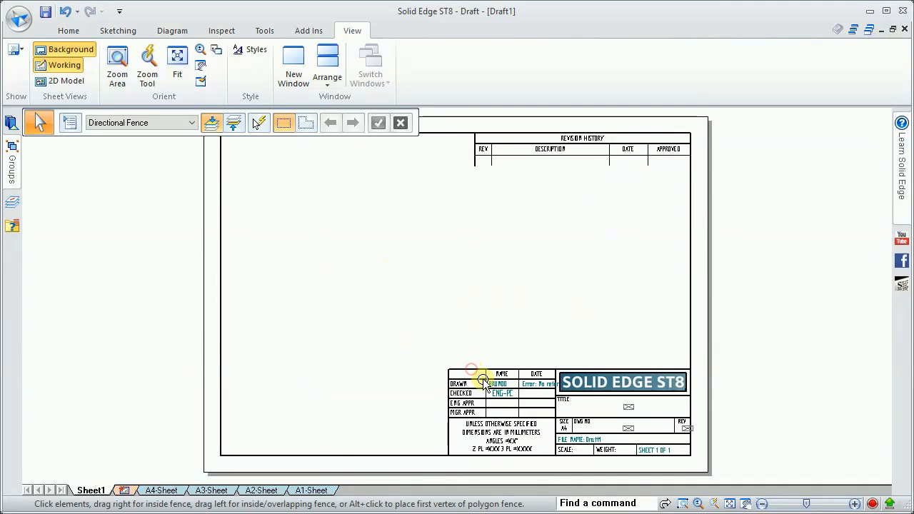
{"action": "left_click", "coordinate": [68, 50]}
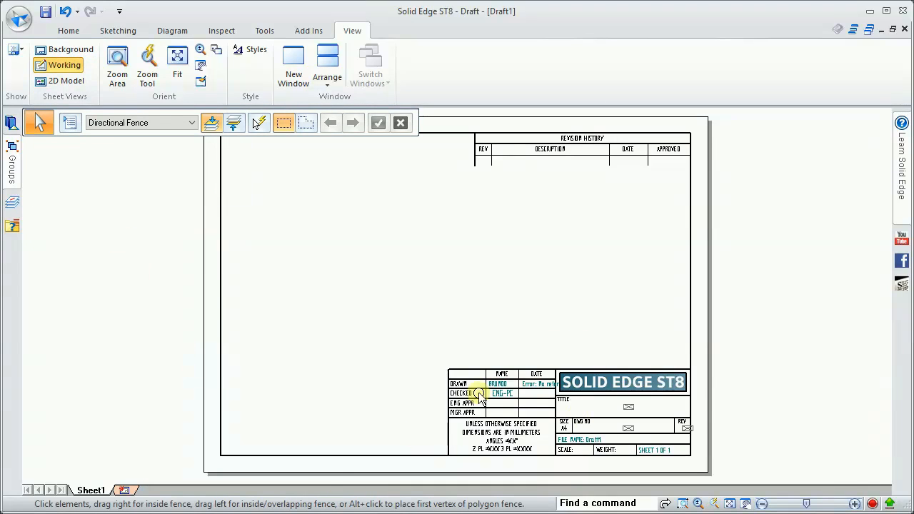
Insert a new working sheet and check its background in the sheet setup without changing anything
{"action": "left_click", "coordinate": [125, 492]}
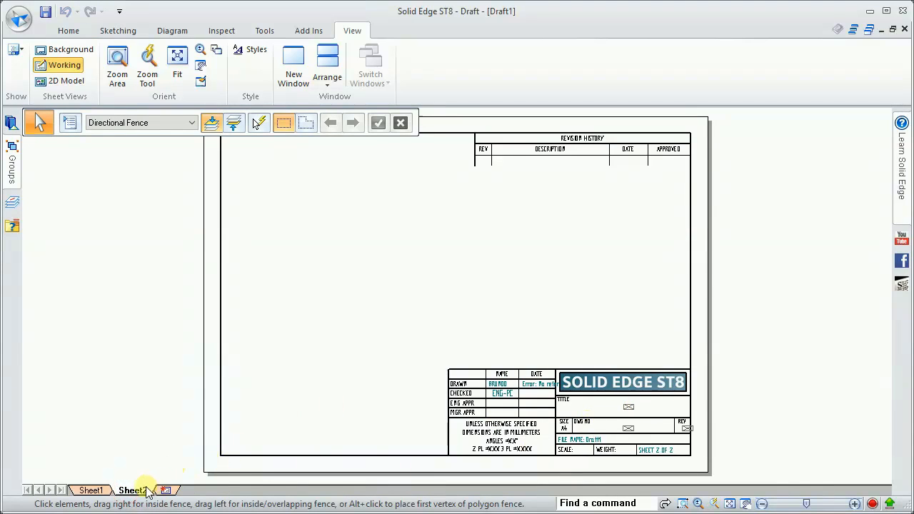
{"action": "right_click", "coordinate": [147, 491]}
{"action": "left_click", "coordinate": [159, 477]}
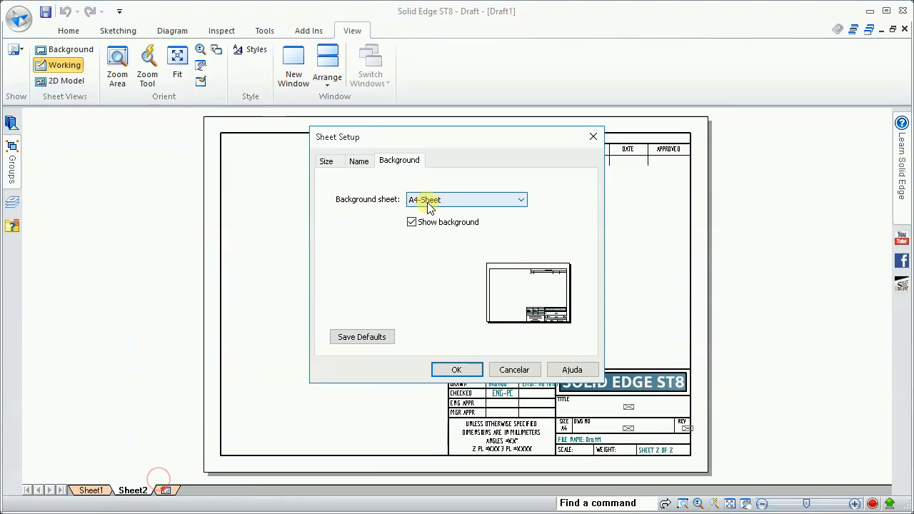
{"action": "left_click", "coordinate": [523, 369]}
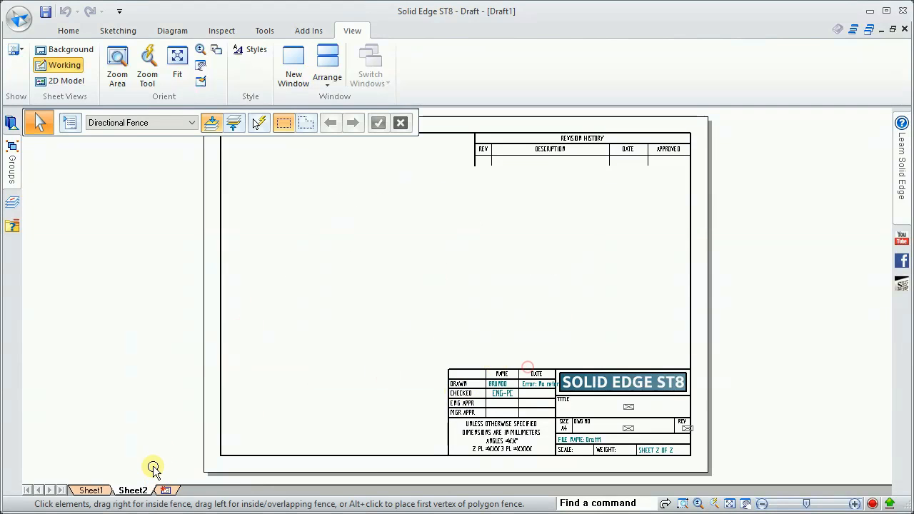
Delete the newly inserted Sheet2 from the draft document
{"action": "right_click", "coordinate": [132, 493]}
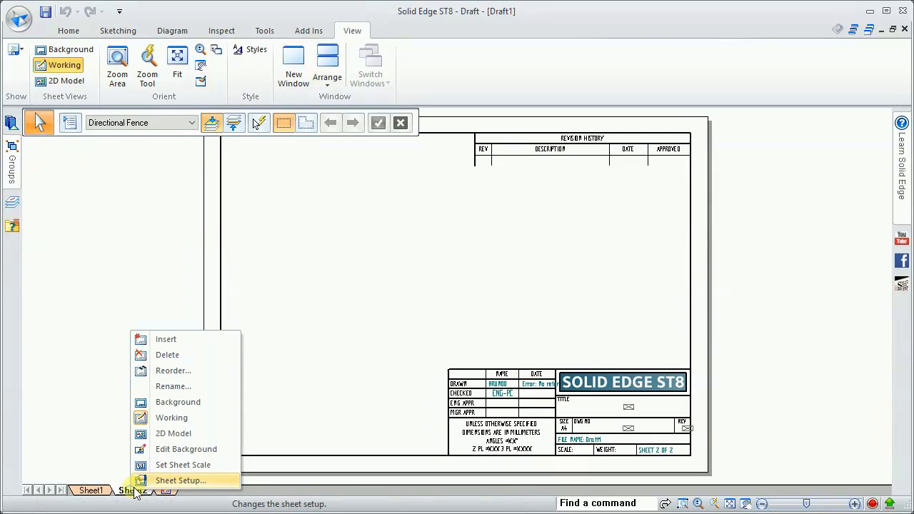
{"action": "left_click", "coordinate": [166, 354]}
{"action": "left_click", "coordinate": [508, 300]}
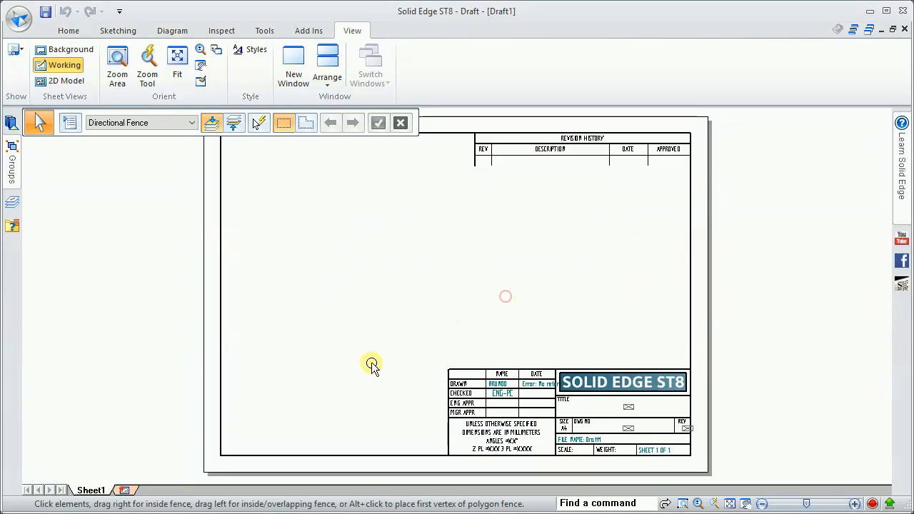
Start saving the draft document so that its file name and location can be chosen
{"action": "left_click", "coordinate": [20, 21]}
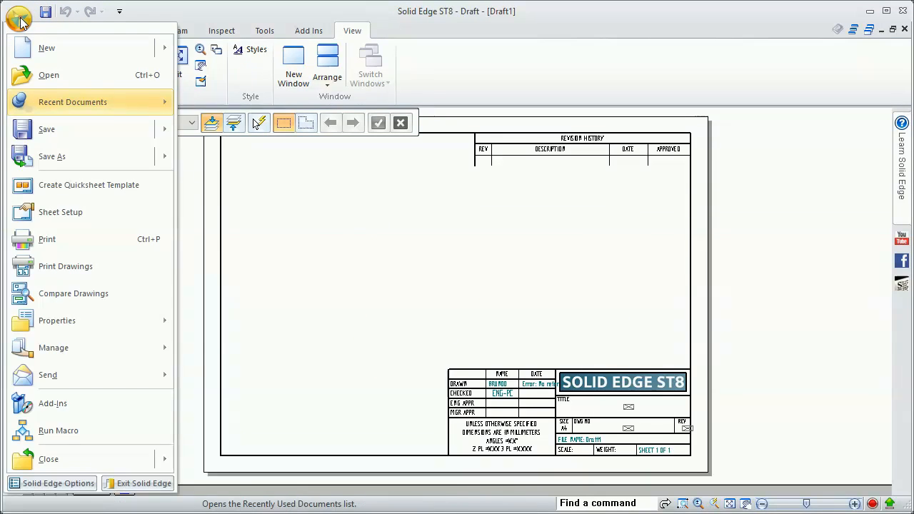
{"action": "left_click", "coordinate": [77, 127]}
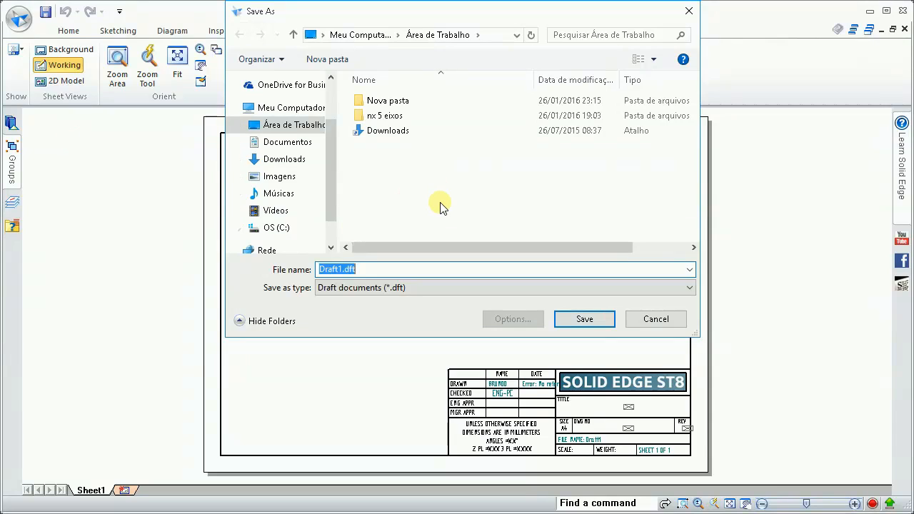
{"action": "left_click", "coordinate": [463, 189]}
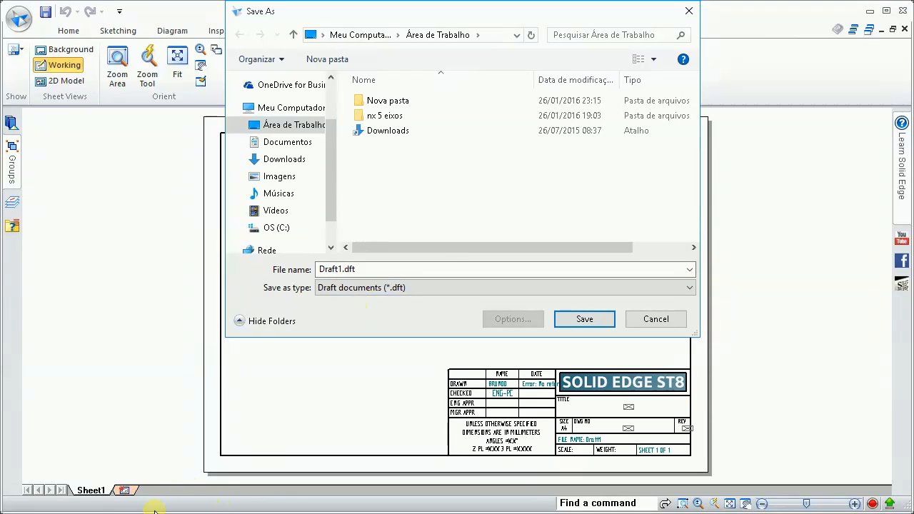
Switch to File Explorer and check the contents of Nova pasta in the Solid Edge ST8 Template folder
{"action": "mouse_move", "coordinate": [155, 512]}
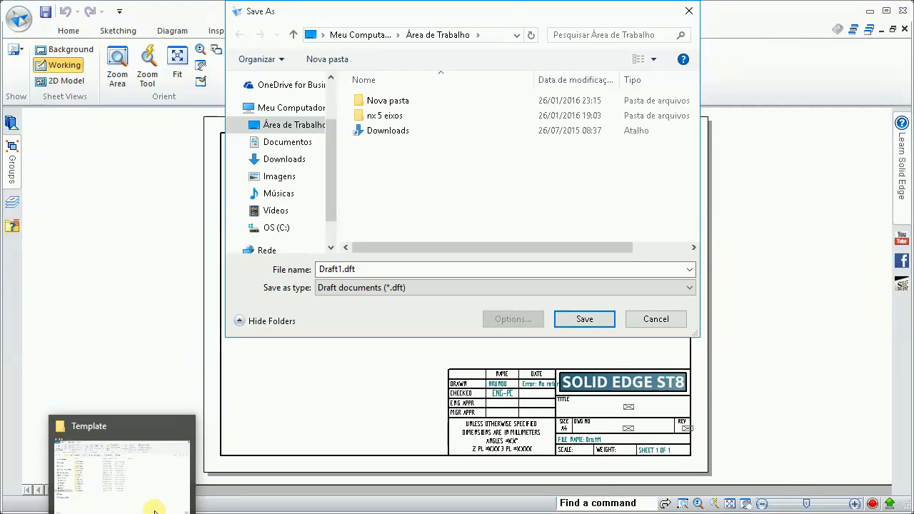
{"action": "left_click", "coordinate": [155, 511]}
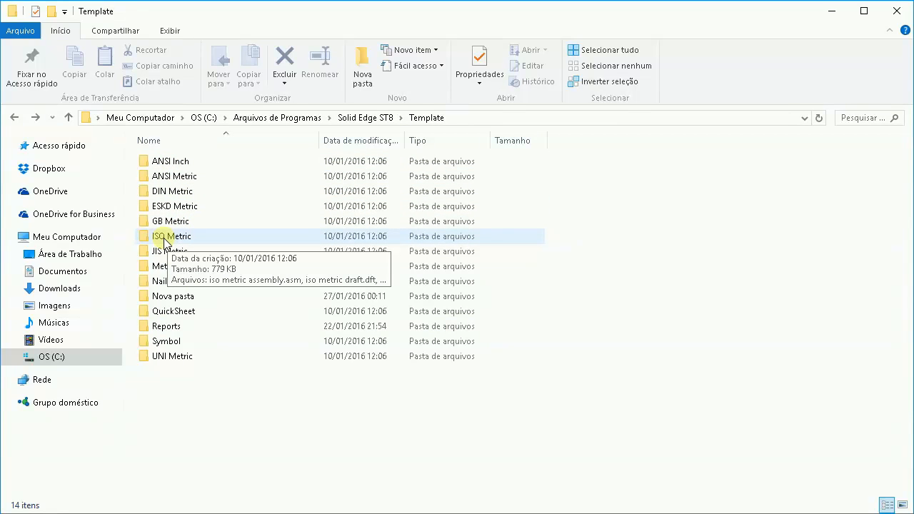
{"action": "left_click", "coordinate": [169, 299]}
{"action": "double_click", "coordinate": [183, 301]}
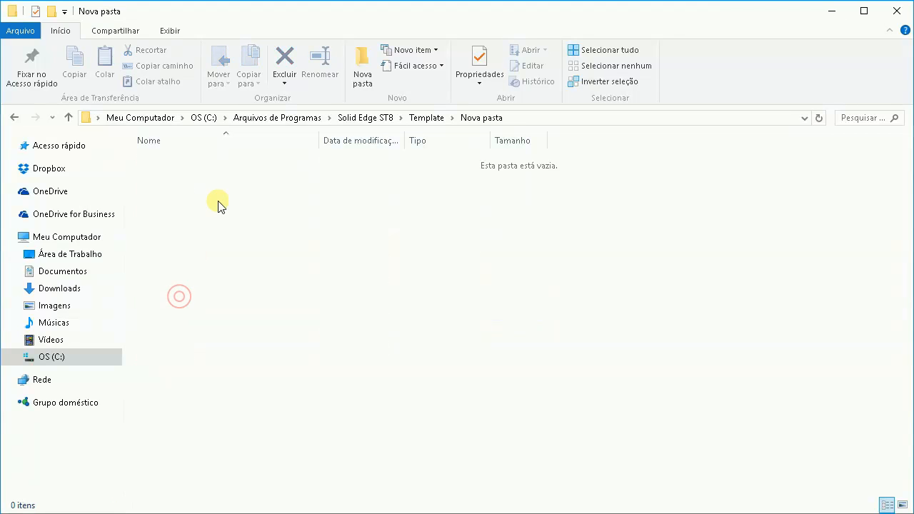
{"action": "left_click", "coordinate": [15, 118]}
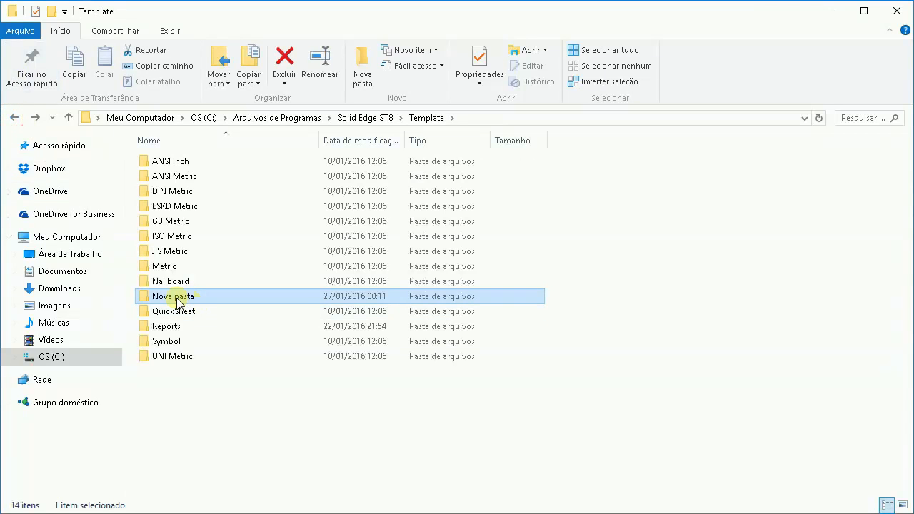
Rename the Nova pasta folder in Template with the author's first name, view its contents, and return to Solid Edge
{"action": "left_click", "coordinate": [177, 300]}
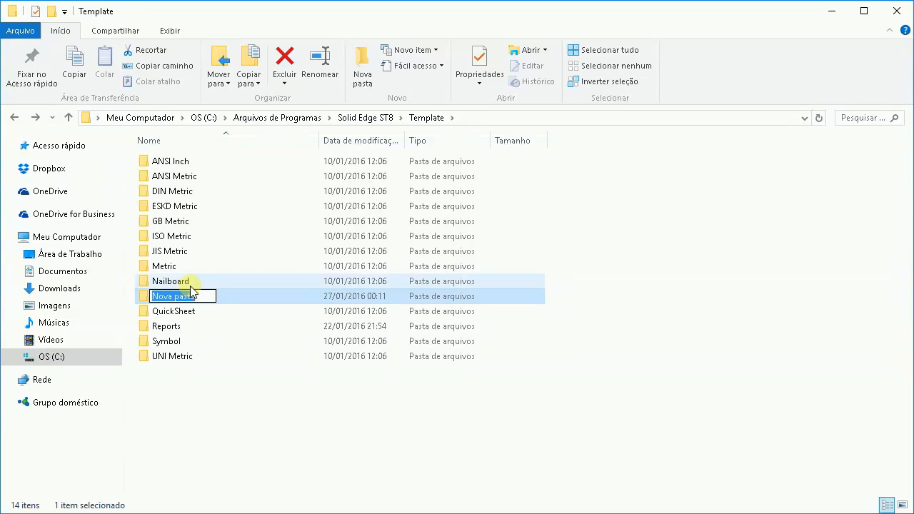
{"action": "type", "text": "bruno"}
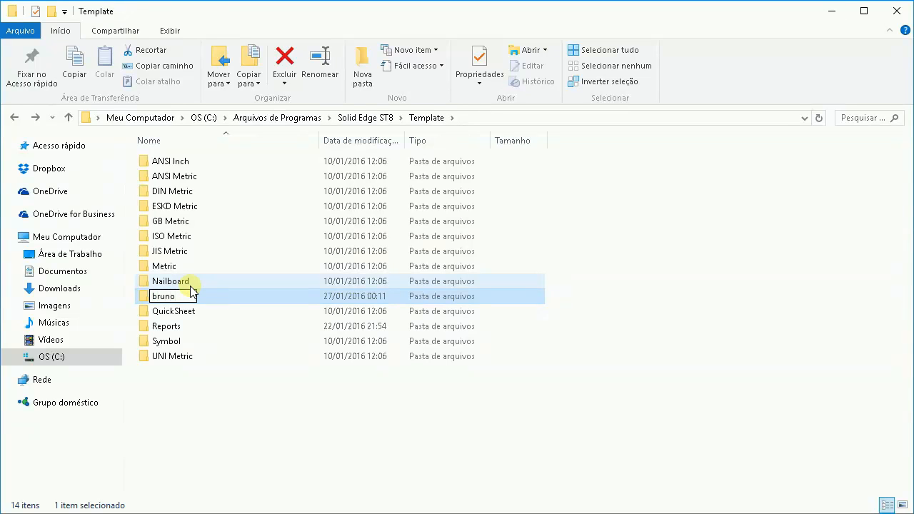
{"action": "left_click", "coordinate": [224, 413]}
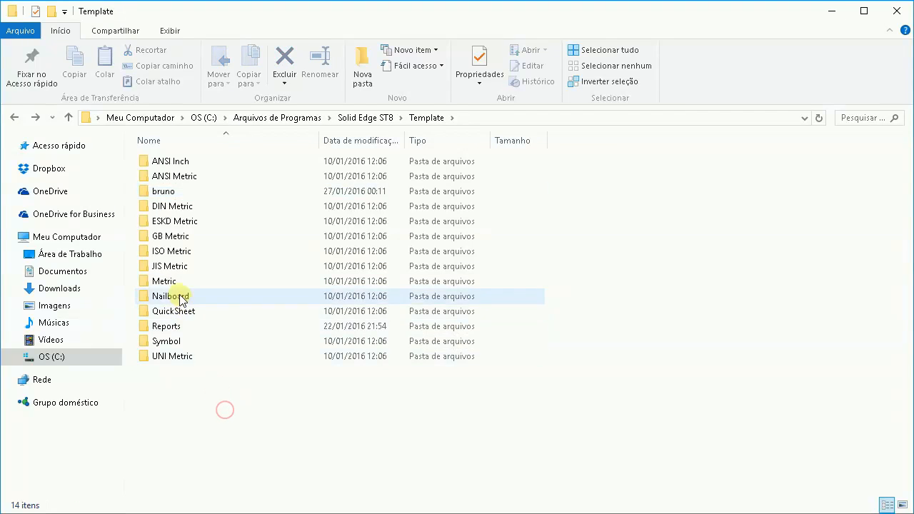
{"action": "double_click", "coordinate": [162, 193]}
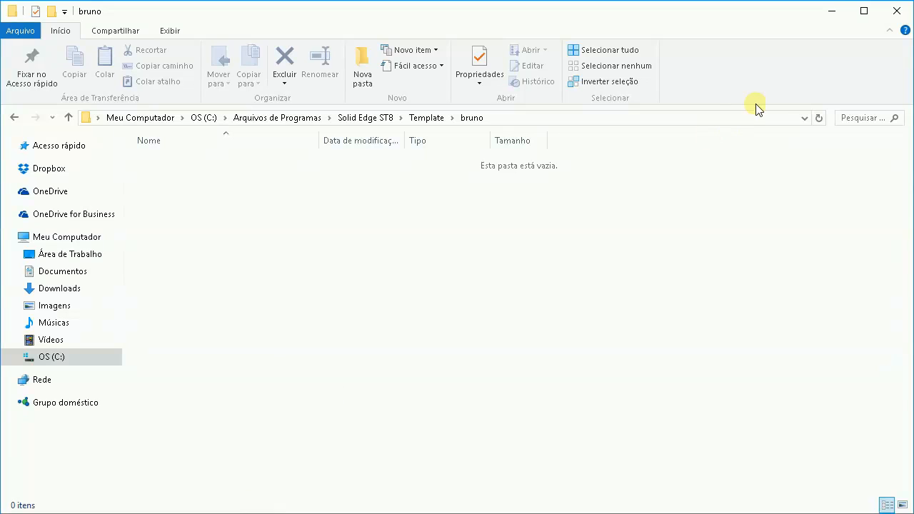
{"action": "left_click", "coordinate": [831, 15]}
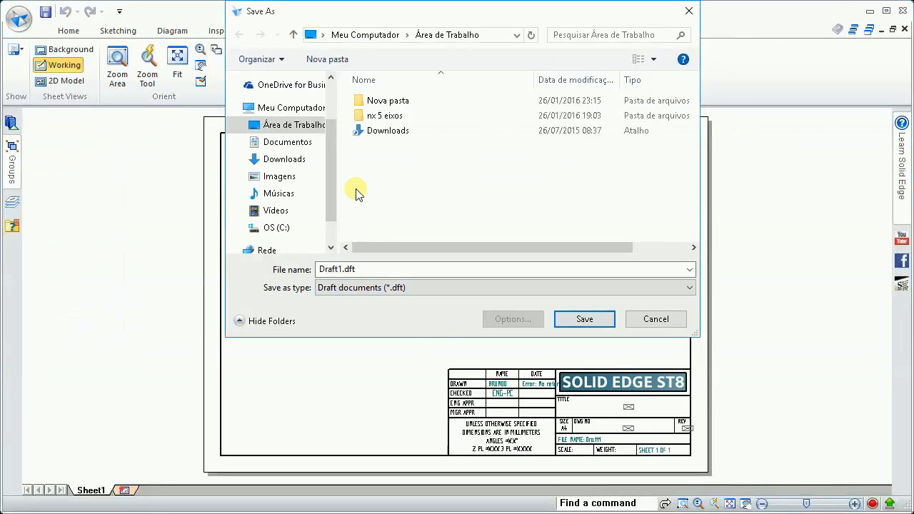
Set the save location to the Template folder of Solid Edge ST8, under Arquivos de Programas on OS (C:)
{"action": "left_click", "coordinate": [276, 227]}
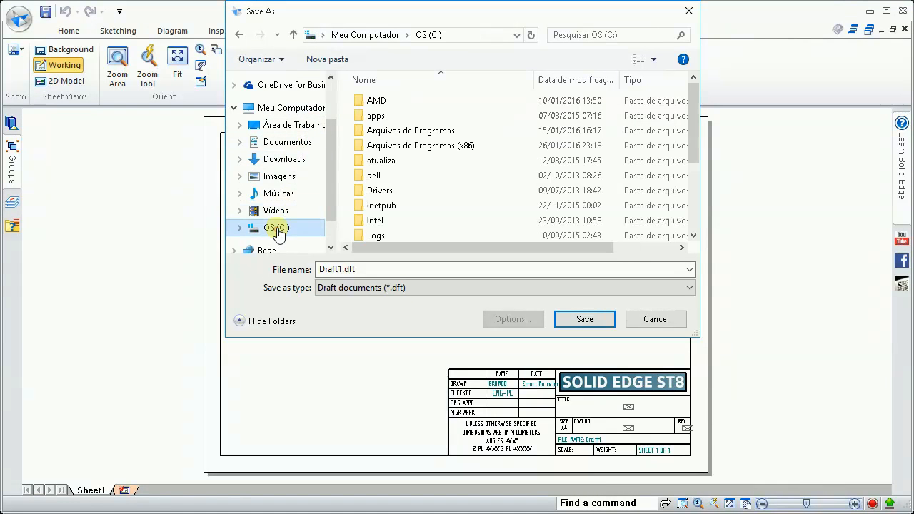
{"action": "double_click", "coordinate": [399, 131]}
{"action": "scroll", "coordinate": [414, 202], "scroll_direction": "down", "scroll_amount": 5}
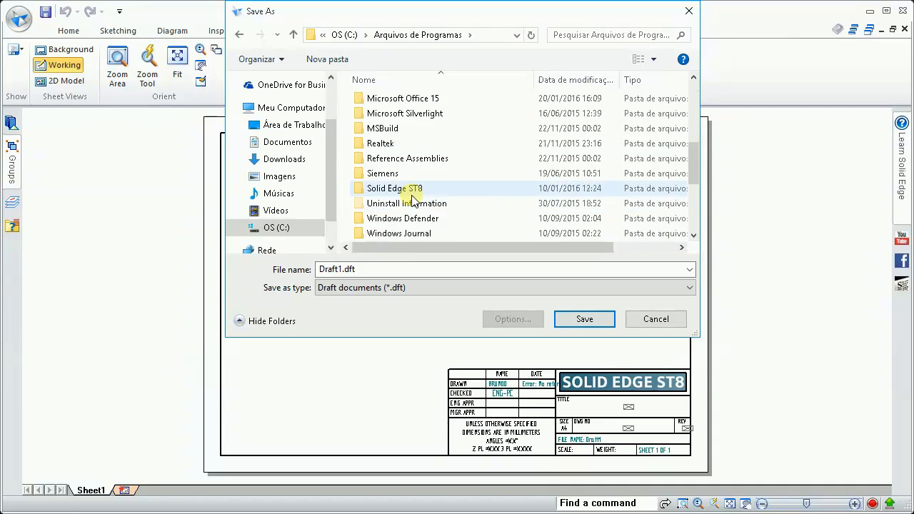
{"action": "double_click", "coordinate": [415, 187]}
{"action": "scroll", "coordinate": [419, 182], "scroll_direction": "down", "scroll_amount": 2}
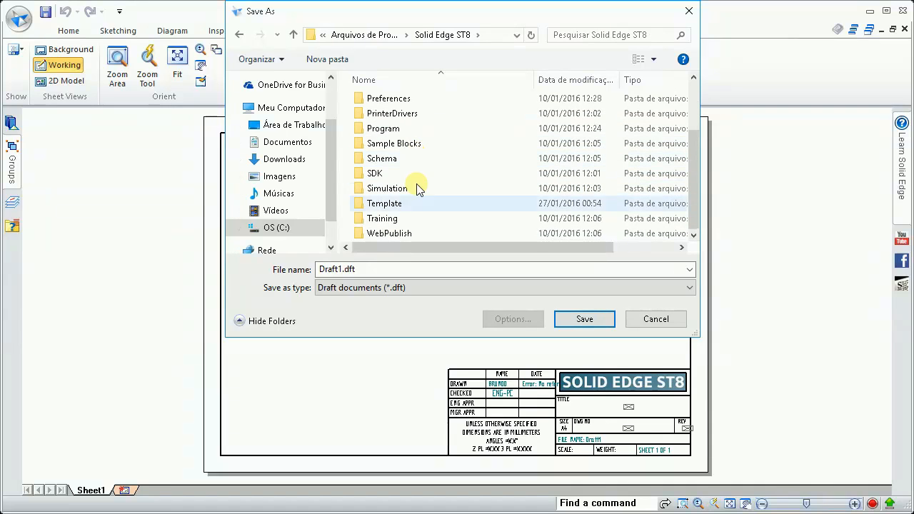
{"action": "double_click", "coordinate": [400, 204]}
Name the draft "A4 - " plus the author's first name and save it in the author-named template folder
{"action": "left_click", "coordinate": [393, 131]}
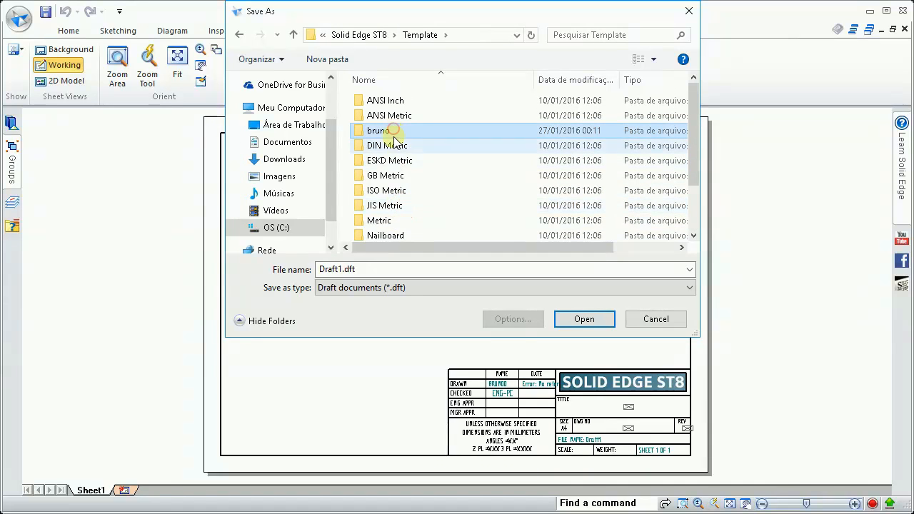
{"action": "left_click", "coordinate": [333, 269]}
{"action": "left_click_drag", "start_coordinate": [341, 269], "coordinate": [320, 269]}
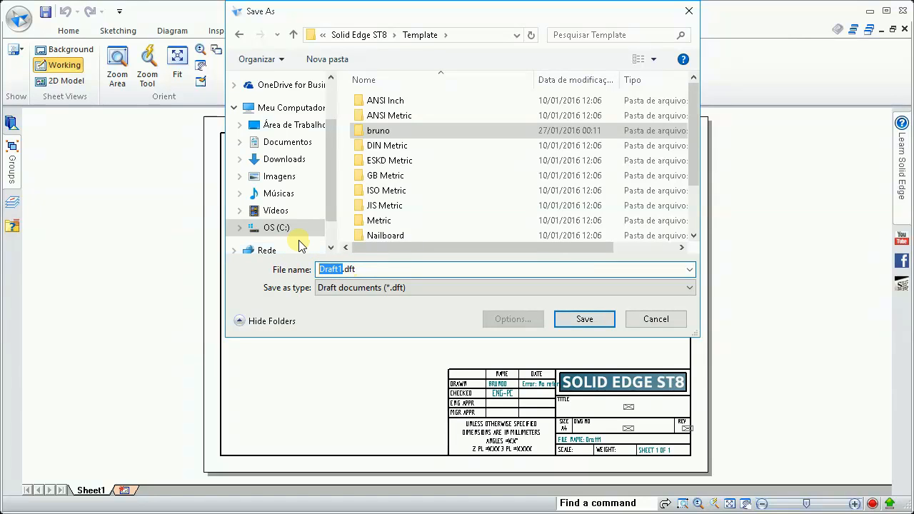
{"action": "type", "text": "a"}
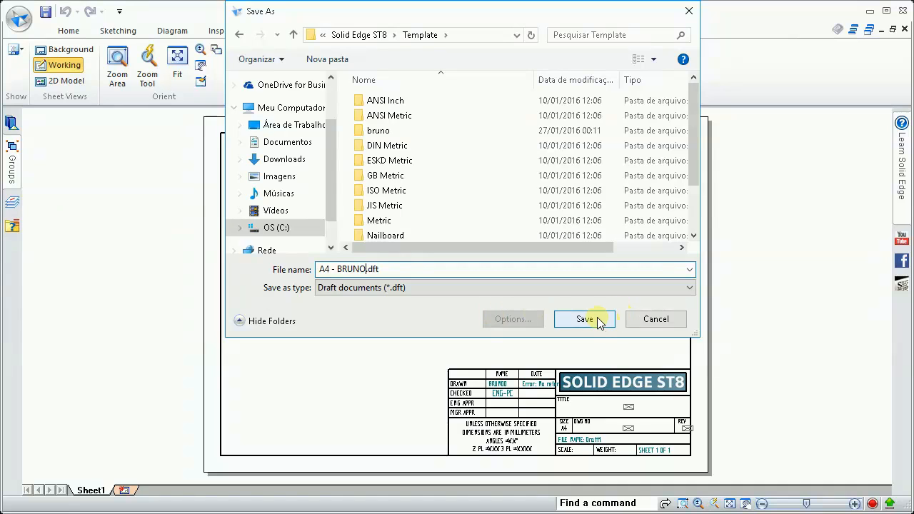
{"action": "double_click", "coordinate": [389, 131]}
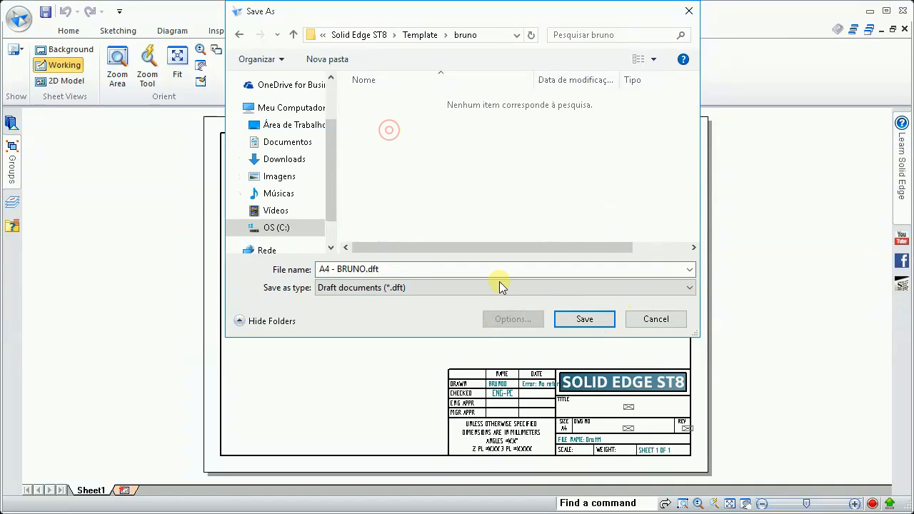
{"action": "left_click", "coordinate": [598, 323]}
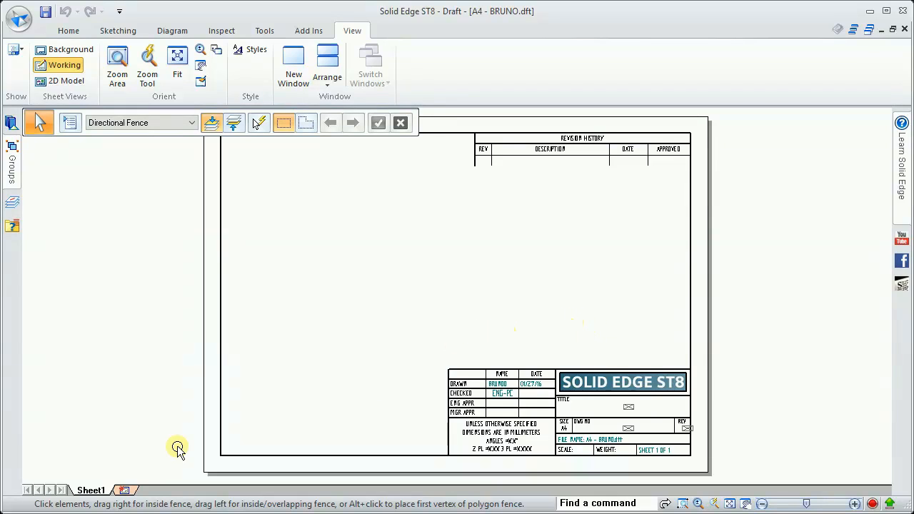
Change the background of Sheet1 to A3-Sheet in the sheet setup and fit the sheet in view
{"action": "right_click", "coordinate": [100, 495]}
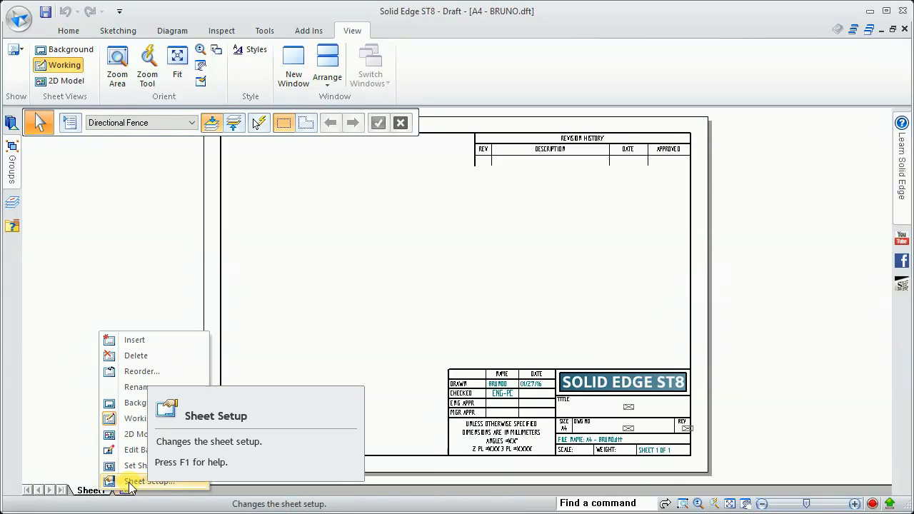
{"action": "left_click", "coordinate": [131, 484]}
{"action": "left_click", "coordinate": [451, 201]}
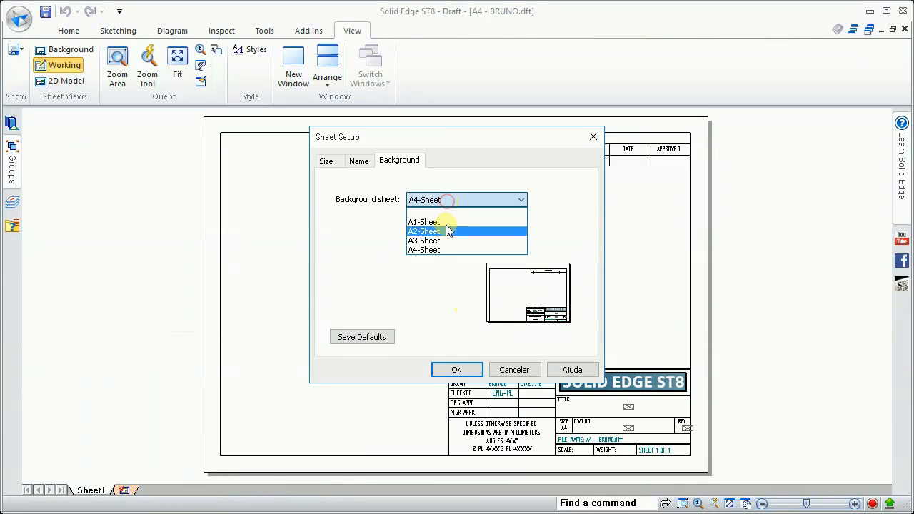
{"action": "left_click", "coordinate": [442, 241]}
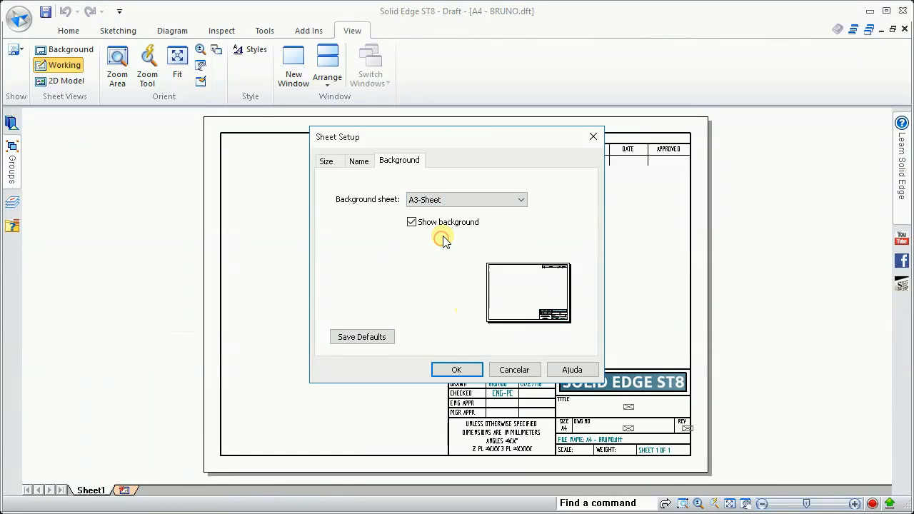
{"action": "left_click", "coordinate": [446, 372]}
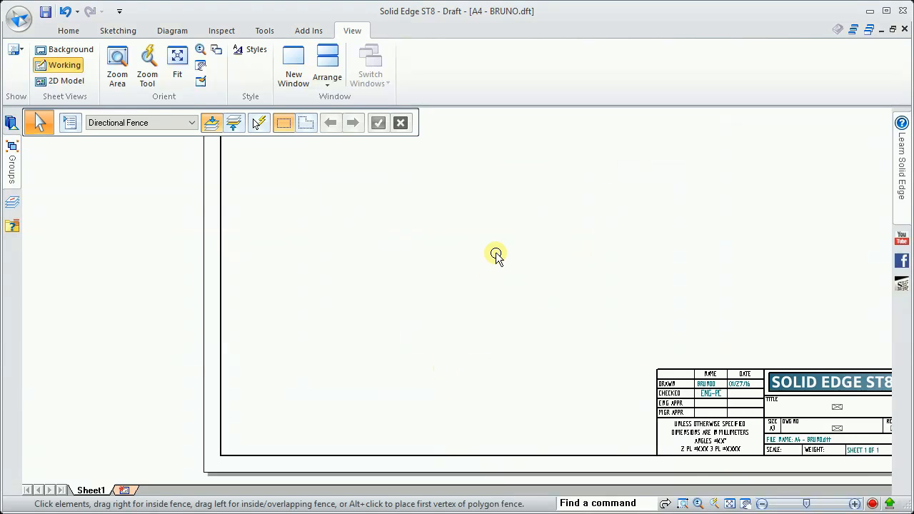
{"action": "right_click_drag", "start_coordinate": [496, 265], "coordinate": [507, 388]}
Save the A3-Sheet background as the default in the setup of Sheet1
{"action": "right_click", "coordinate": [95, 490]}
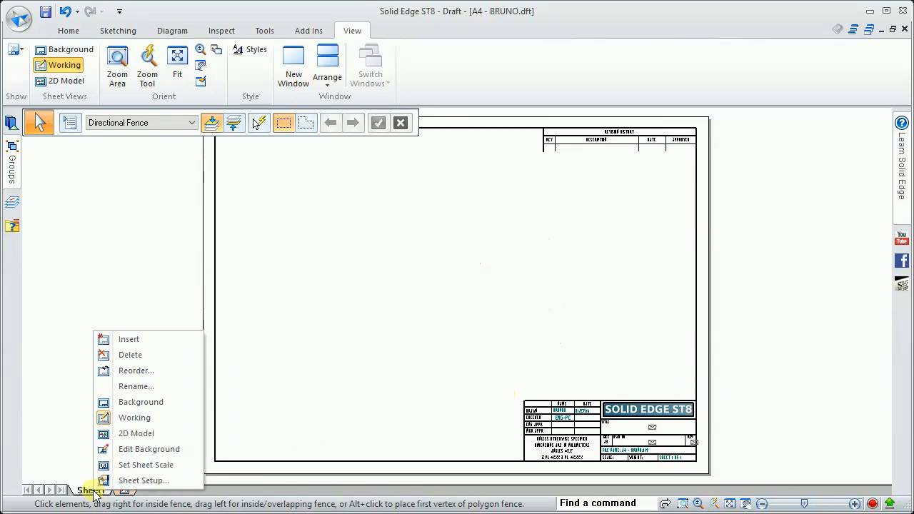
{"action": "left_click", "coordinate": [136, 481]}
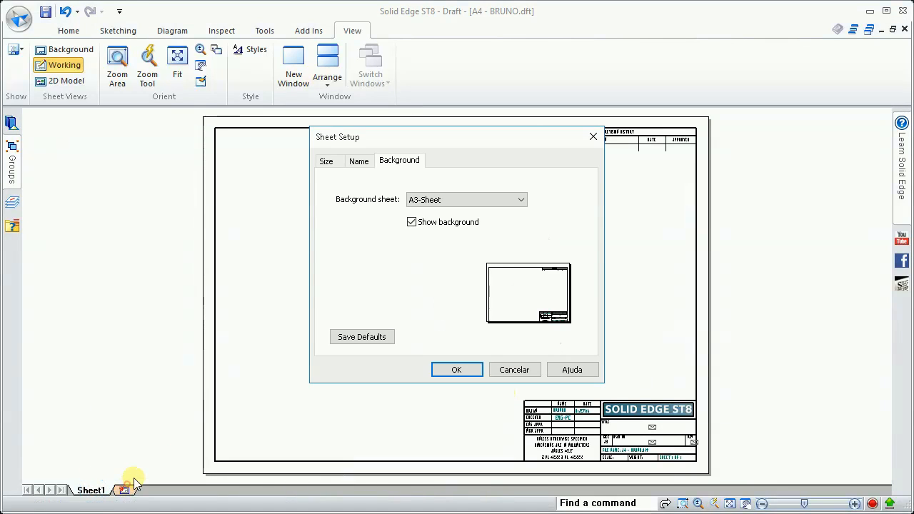
{"action": "left_click", "coordinate": [354, 340]}
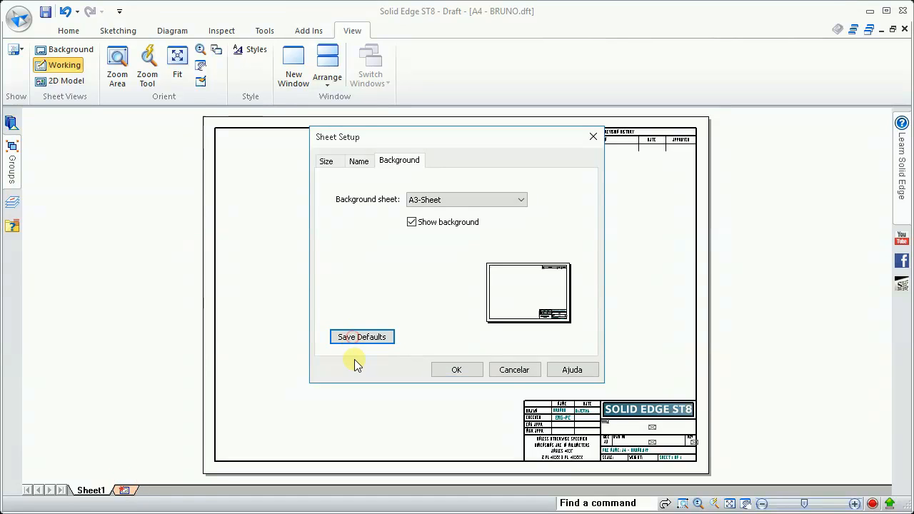
{"action": "left_click", "coordinate": [457, 370]}
Insert a second sheet and check which background its sheet setup uses
{"action": "left_click", "coordinate": [124, 491]}
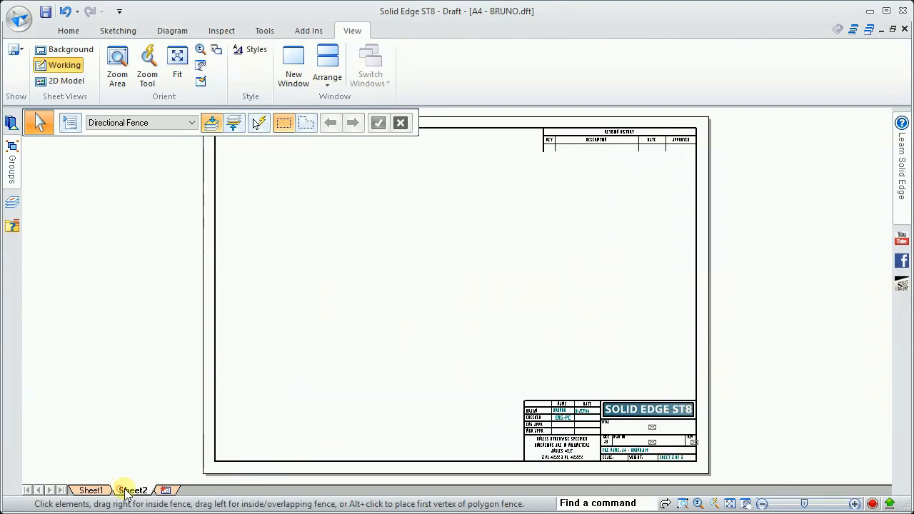
{"action": "right_click", "coordinate": [120, 491]}
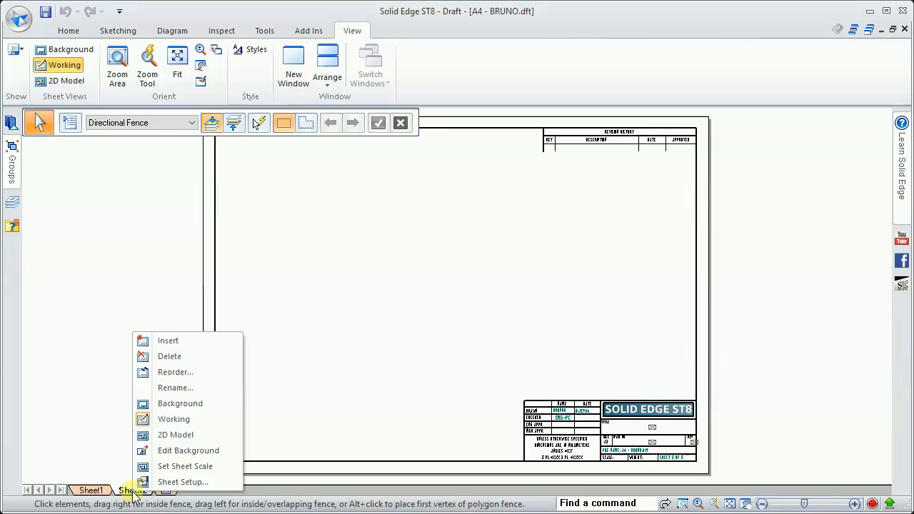
{"action": "left_click", "coordinate": [171, 483]}
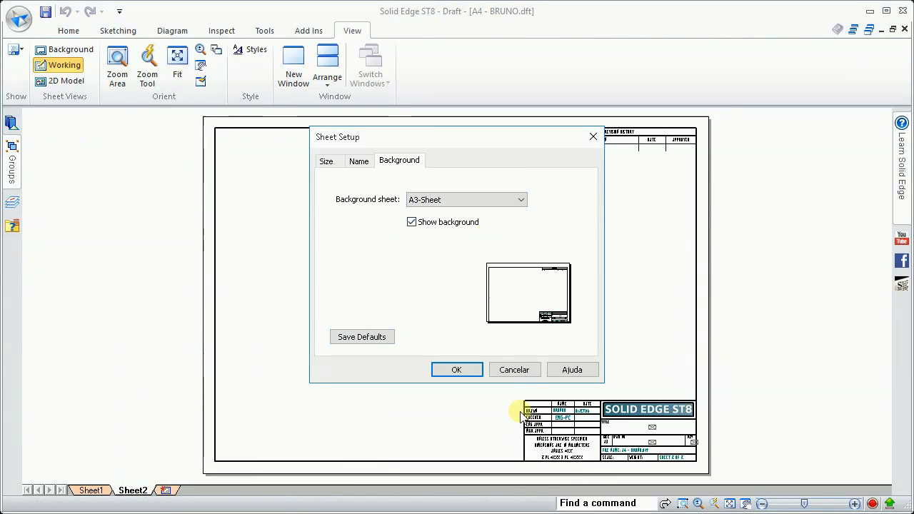
{"action": "left_click", "coordinate": [506, 370]}
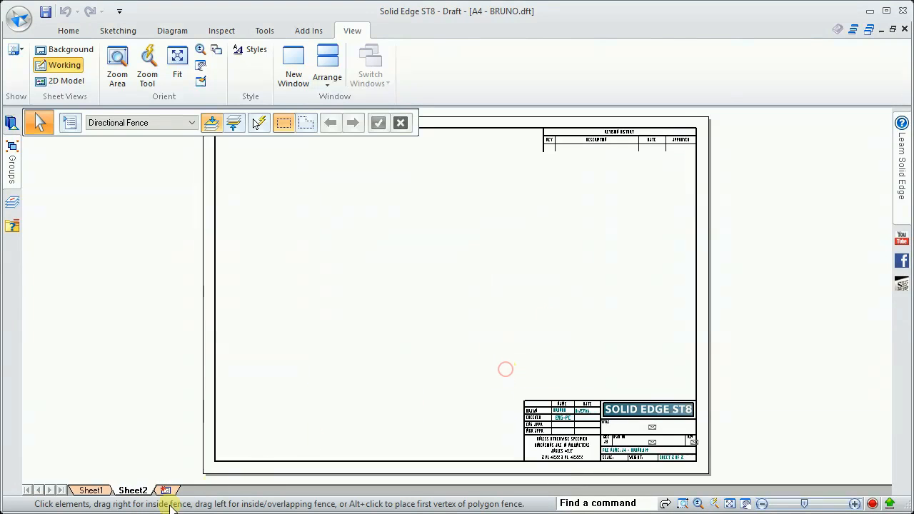
Delete the newly inserted second sheet from the draft
{"action": "right_click", "coordinate": [133, 491]}
{"action": "left_click", "coordinate": [179, 356]}
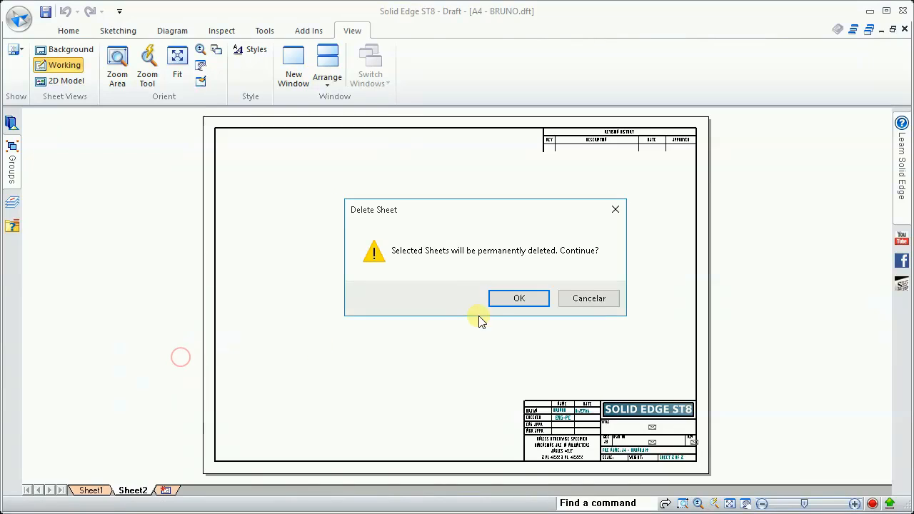
{"action": "left_click", "coordinate": [496, 300]}
Save a copy of the draft as "A3 - " plus the author's first name in the same folder, and close the document
{"action": "left_click", "coordinate": [19, 20]}
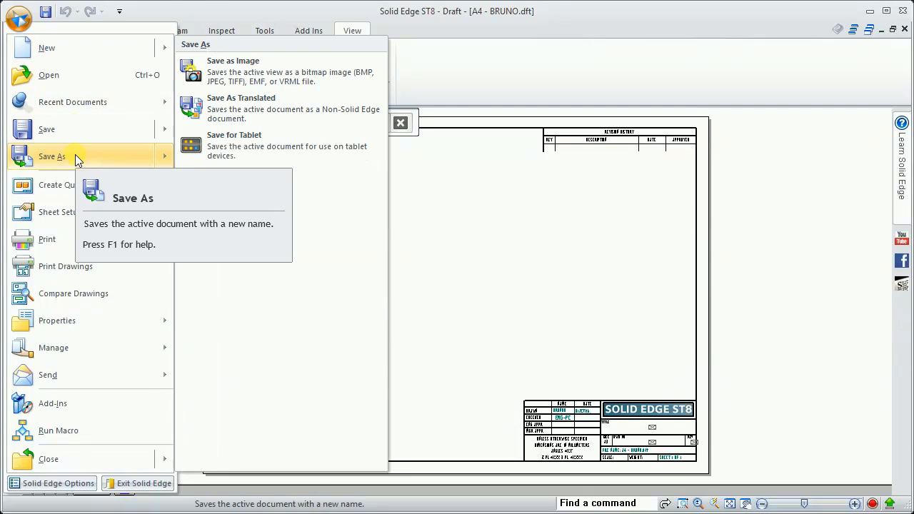
{"action": "left_click", "coordinate": [75, 154]}
{"action": "left_click", "coordinate": [330, 269]}
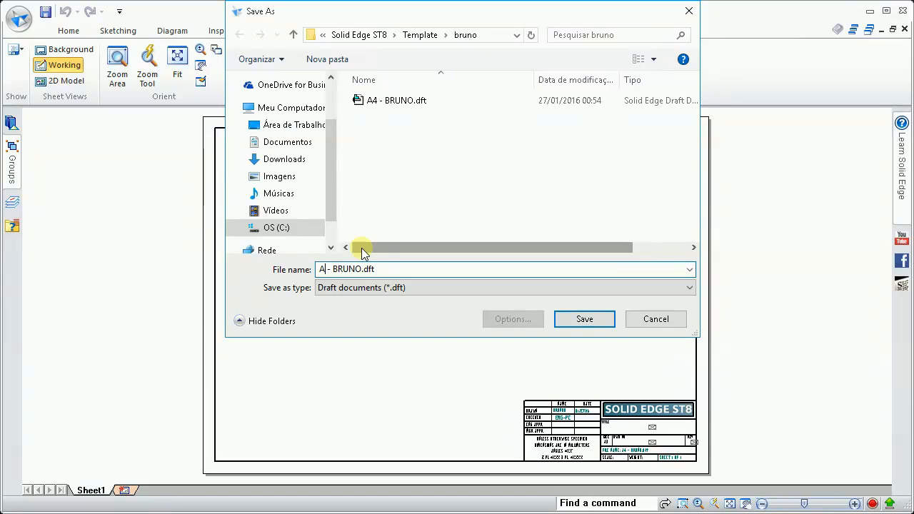
{"action": "left_click", "coordinate": [565, 307]}
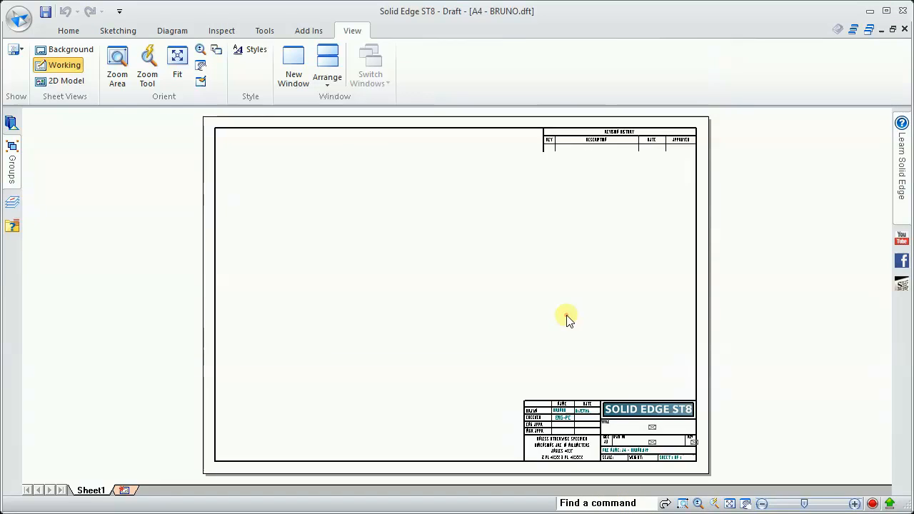
{"action": "left_click", "coordinate": [904, 30]}
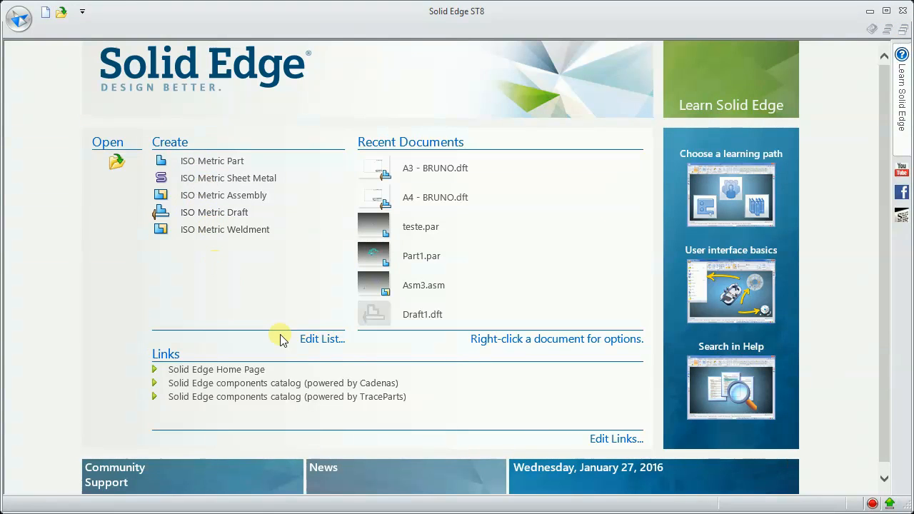
Apply the author-named custom template list to the startup screen's Create section
{"action": "left_click", "coordinate": [322, 341]}
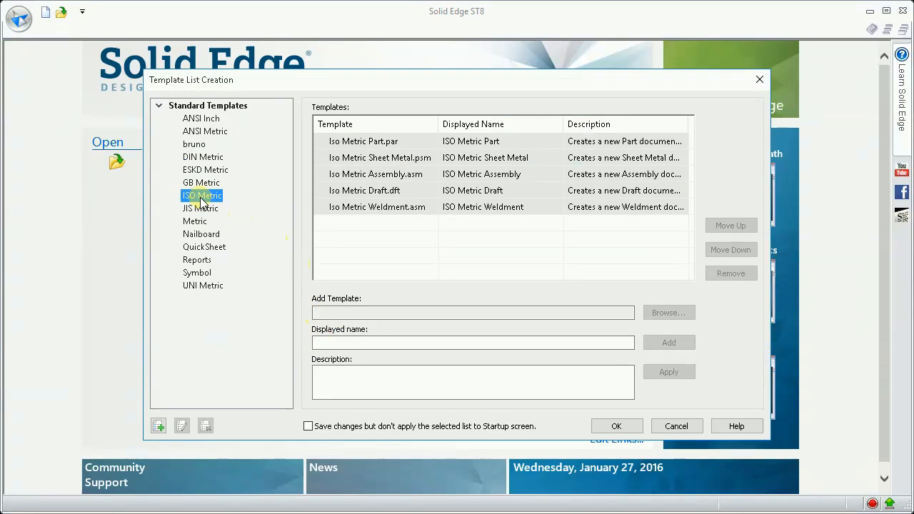
{"action": "left_click", "coordinate": [205, 144]}
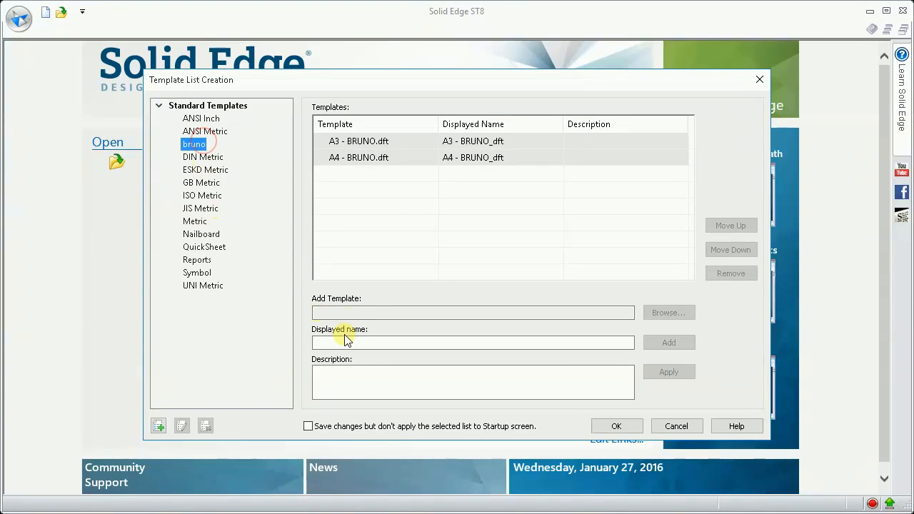
{"action": "left_click", "coordinate": [619, 427]}
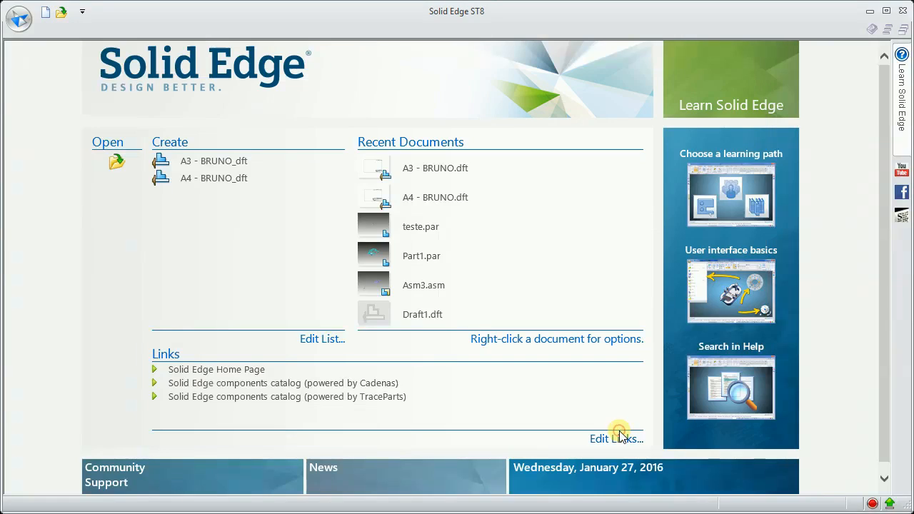
Create a new draft from the custom A3 template and examine its title block
{"action": "left_click", "coordinate": [212, 163]}
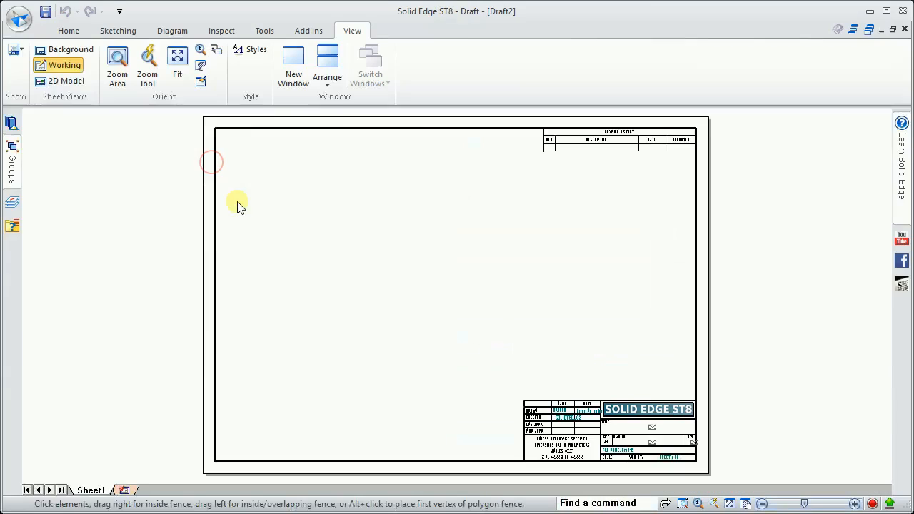
{"action": "scroll", "coordinate": [598, 405], "scroll_direction": "up", "scroll_amount": 4}
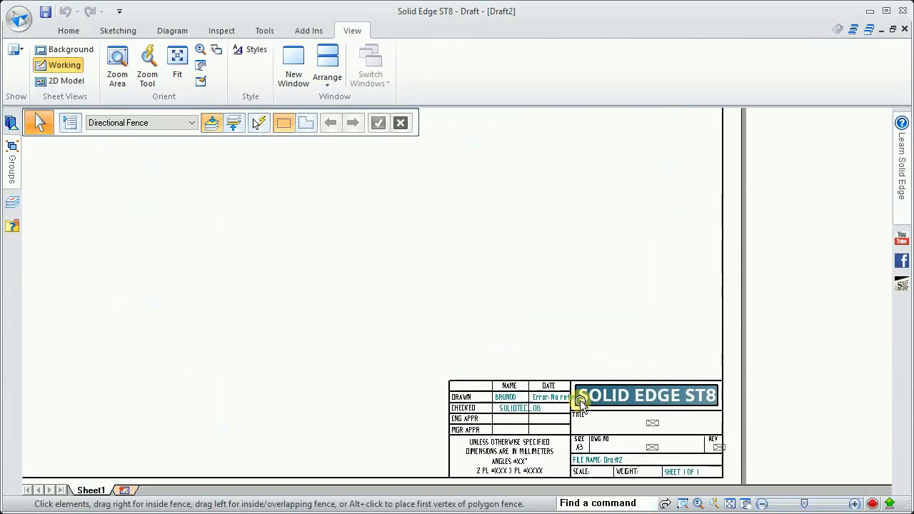
{"action": "scroll", "coordinate": [580, 403], "scroll_direction": "up", "scroll_amount": 5}
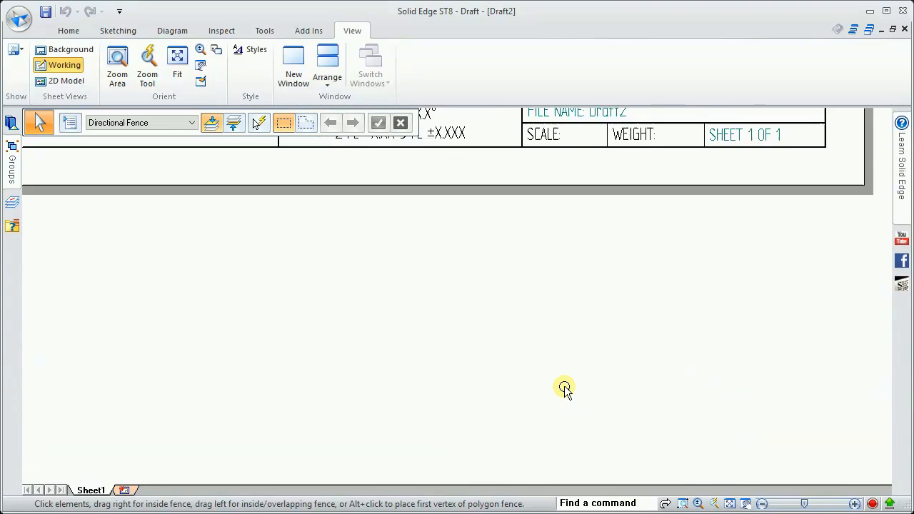
{"action": "scroll", "coordinate": [543, 330], "scroll_direction": "down", "scroll_amount": 2}
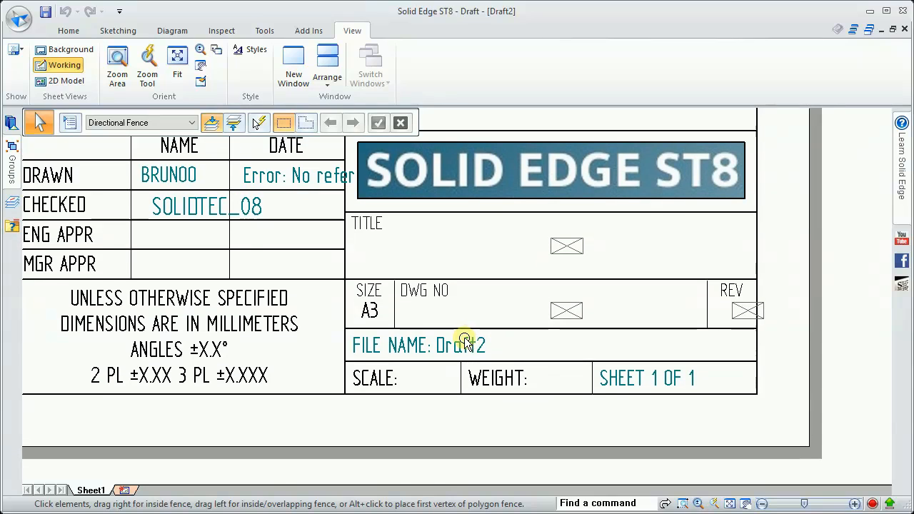
Add a second sheet to the new draft and compare the title blocks of both sheets
{"action": "left_click", "coordinate": [124, 490]}
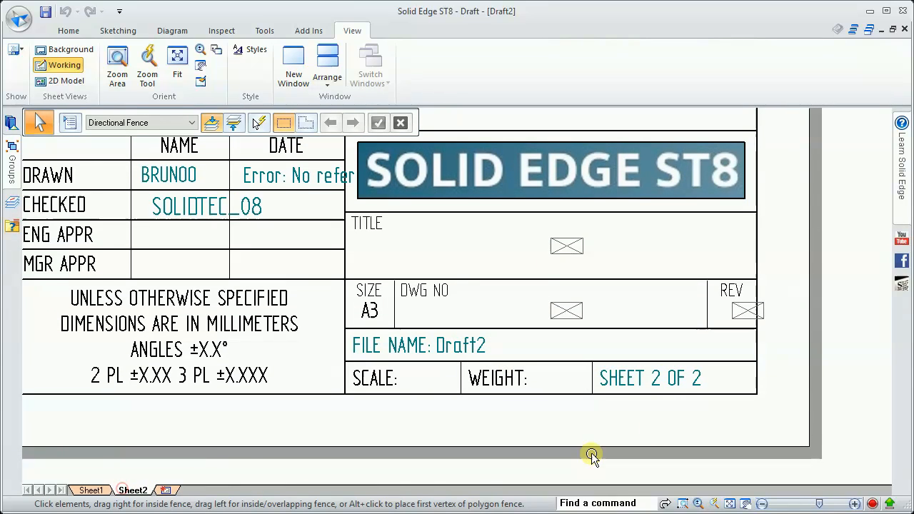
{"action": "left_click", "coordinate": [92, 491]}
{"action": "left_click", "coordinate": [137, 491]}
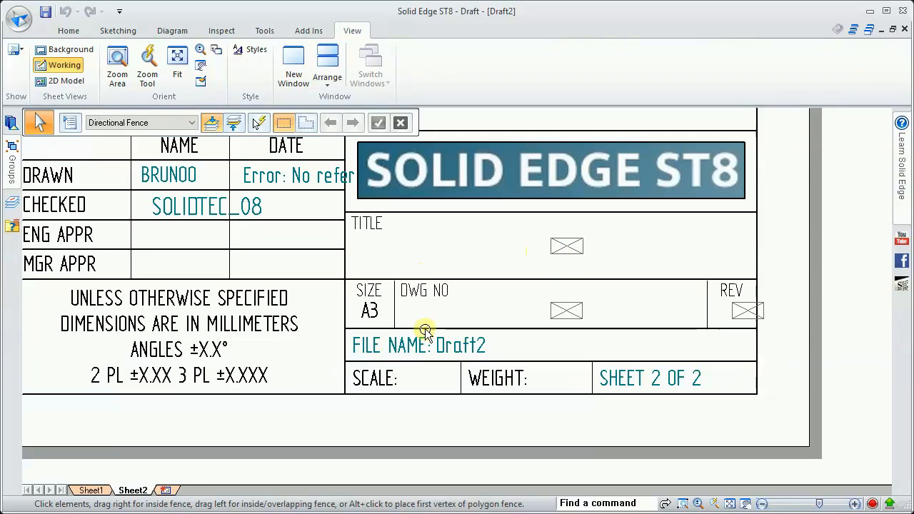
Review the draft's custom and project properties, including the document and revision number fields used by the title block
{"action": "left_click", "coordinate": [18, 19]}
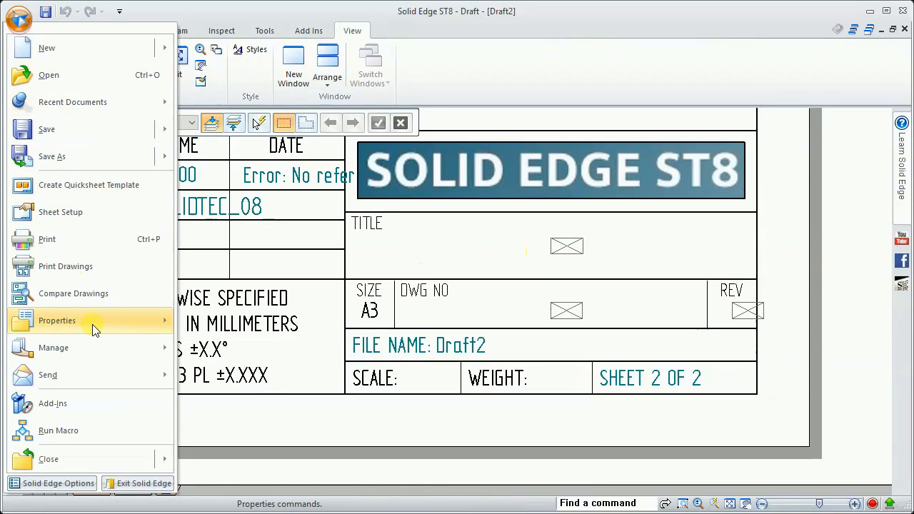
{"action": "mouse_move", "coordinate": [94, 323]}
{"action": "left_click", "coordinate": [254, 102]}
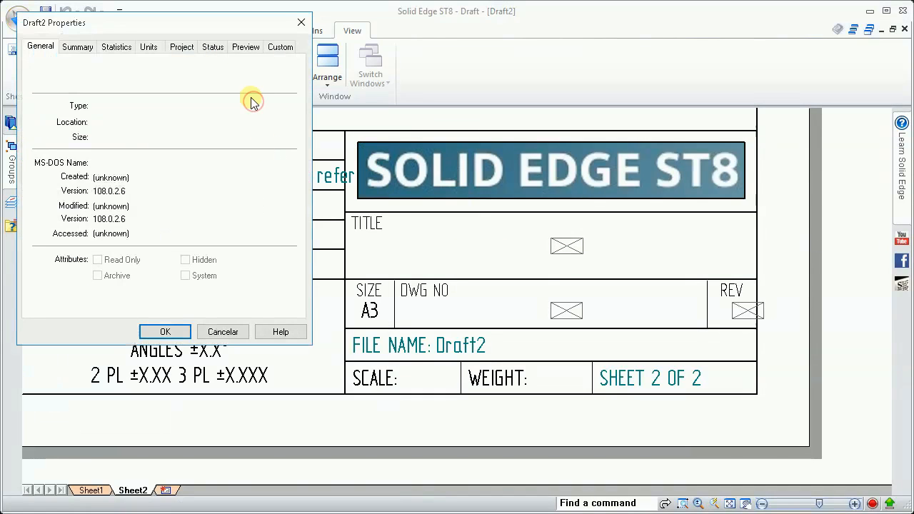
{"action": "left_click", "coordinate": [281, 47]}
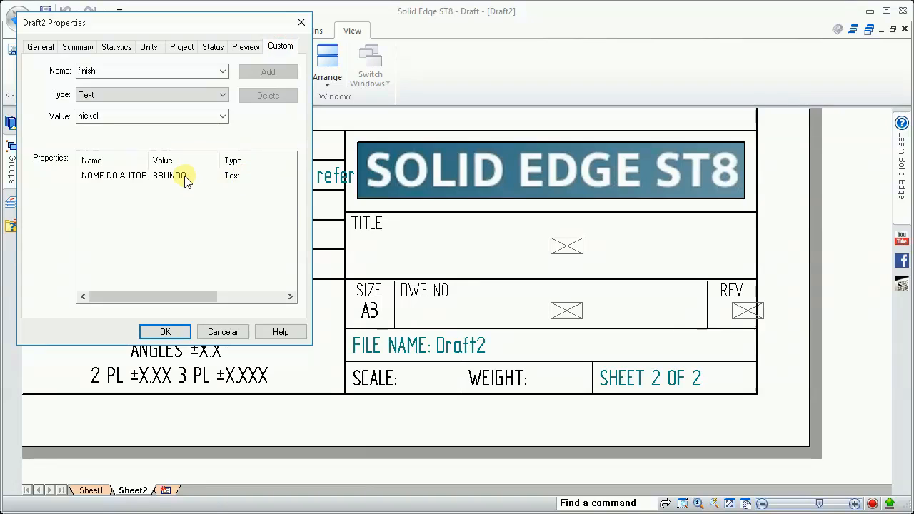
{"action": "left_click", "coordinate": [183, 46]}
{"action": "left_click", "coordinate": [123, 69]}
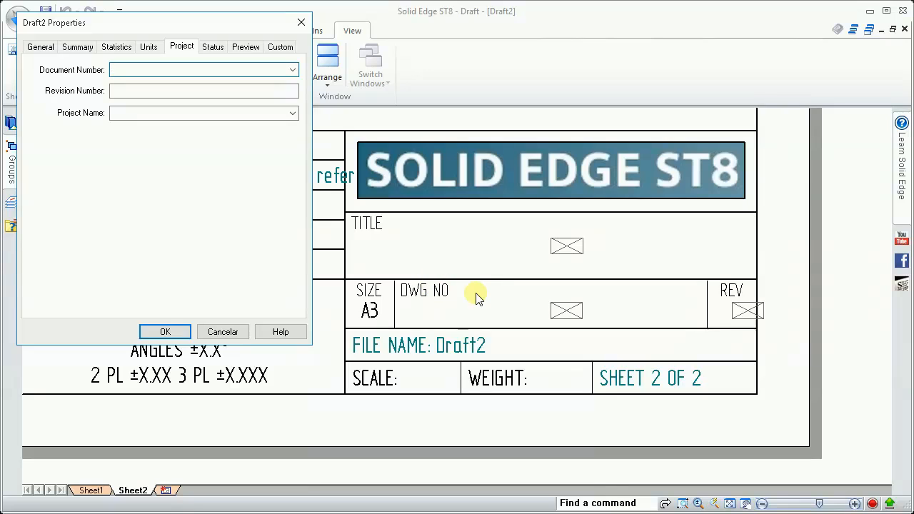
{"action": "left_click", "coordinate": [152, 89]}
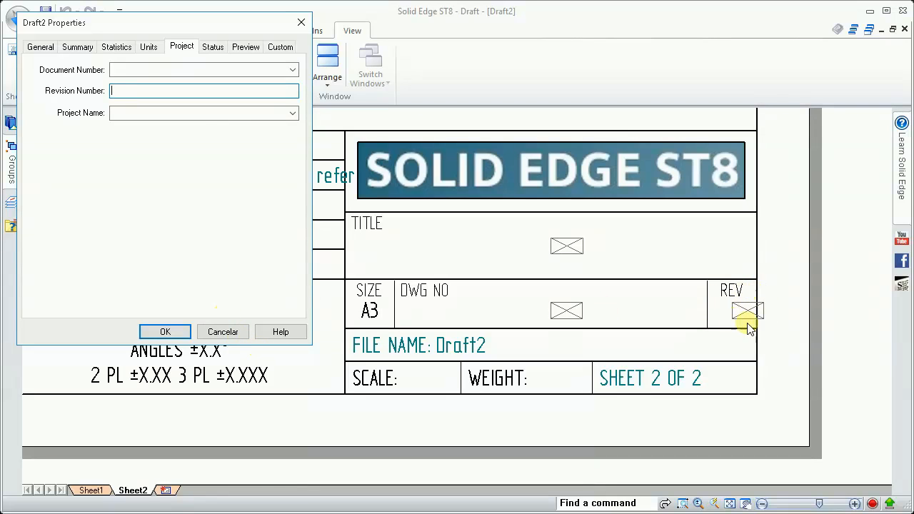
Set the Author in the draft's summary properties to the author's first name and apply the properties
{"action": "left_click", "coordinate": [80, 48]}
{"action": "left_click", "coordinate": [90, 70]}
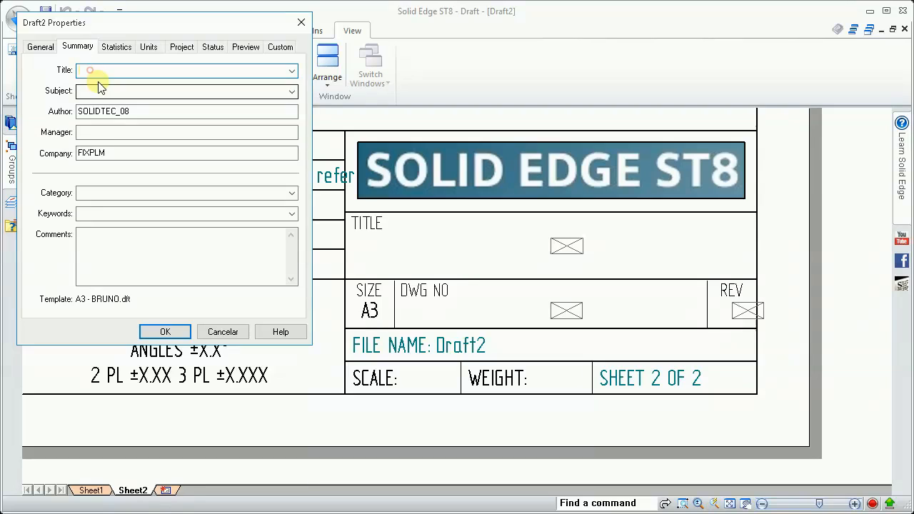
{"action": "double_click", "coordinate": [145, 112]}
{"action": "type", "text": "BR"}
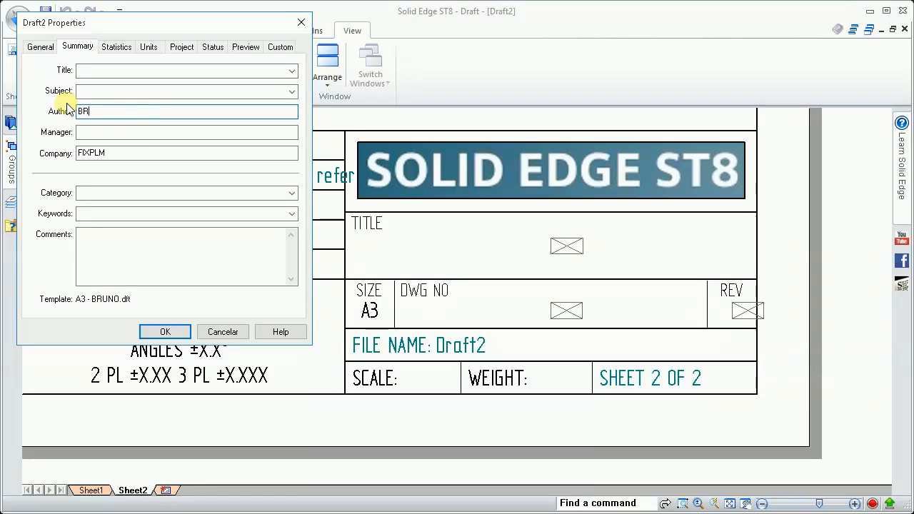
{"action": "type", "text": "UNO"}
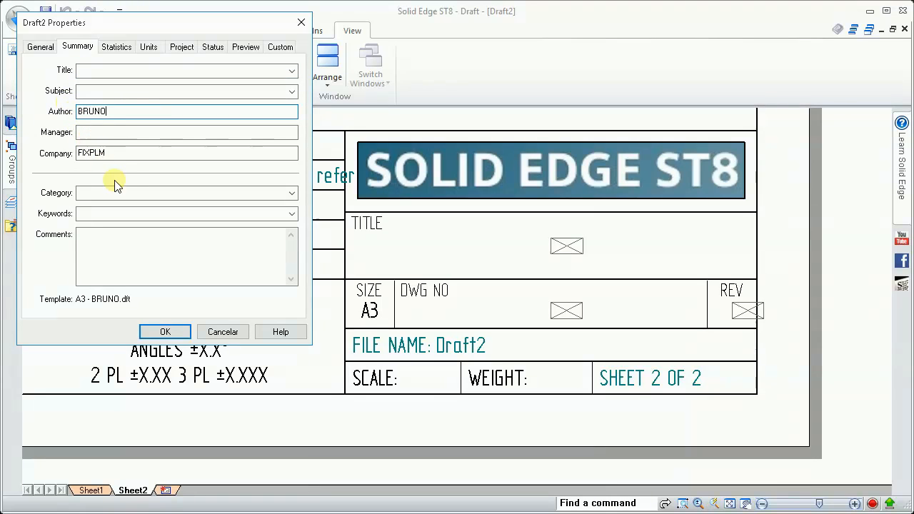
{"action": "left_click", "coordinate": [165, 332]}
Display the background sheets and open A3-Sheet
{"action": "scroll", "coordinate": [222, 305], "scroll_direction": "down", "scroll_amount": 5}
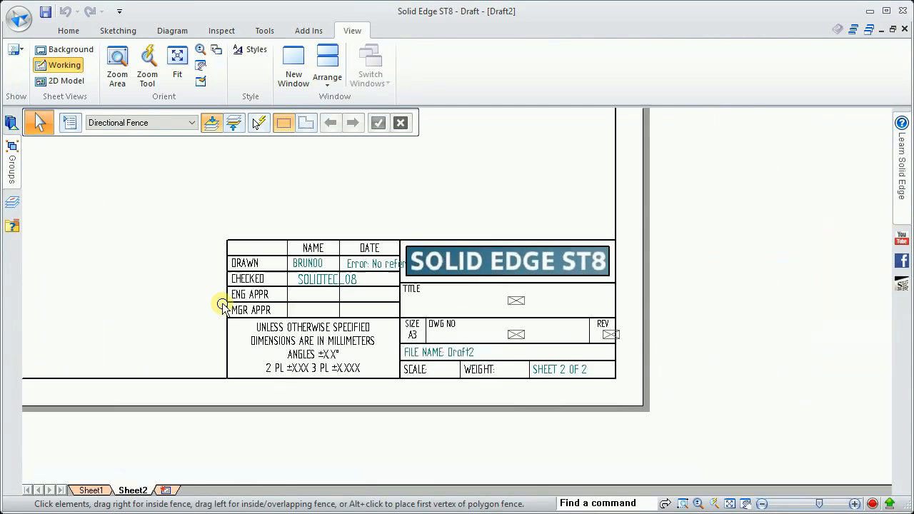
{"action": "scroll", "coordinate": [223, 304], "scroll_direction": "down", "scroll_amount": 2}
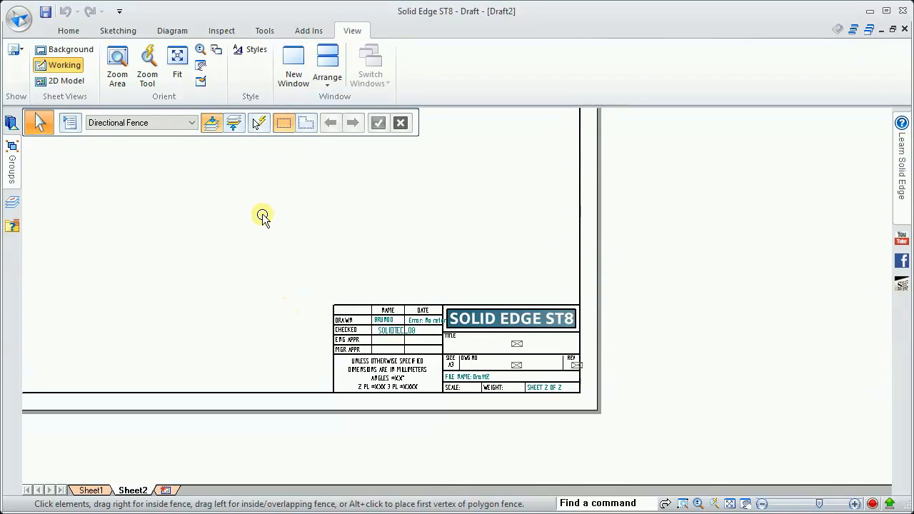
{"action": "scroll", "coordinate": [279, 251], "scroll_direction": "down", "scroll_amount": 1}
{"action": "scroll", "coordinate": [277, 249], "scroll_direction": "down", "scroll_amount": 3}
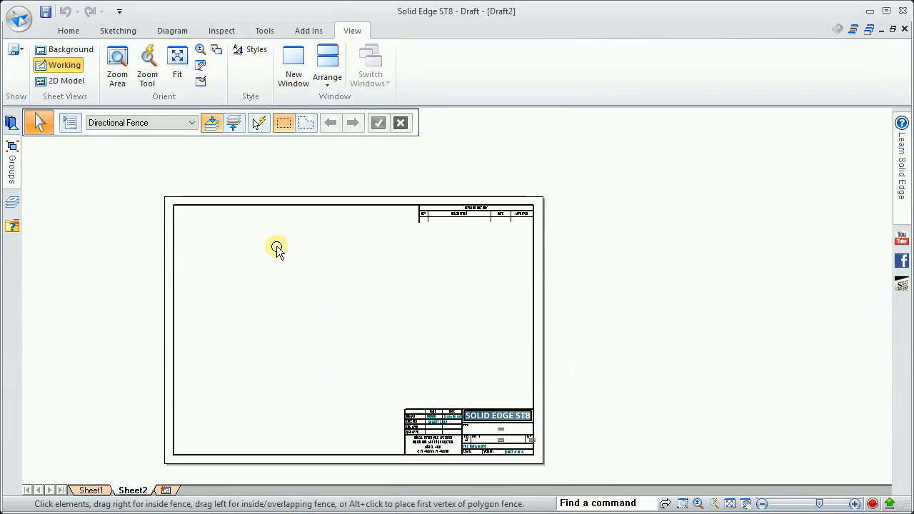
{"action": "scroll", "coordinate": [372, 364], "scroll_direction": "down", "scroll_amount": 1}
{"action": "left_click", "coordinate": [71, 49]}
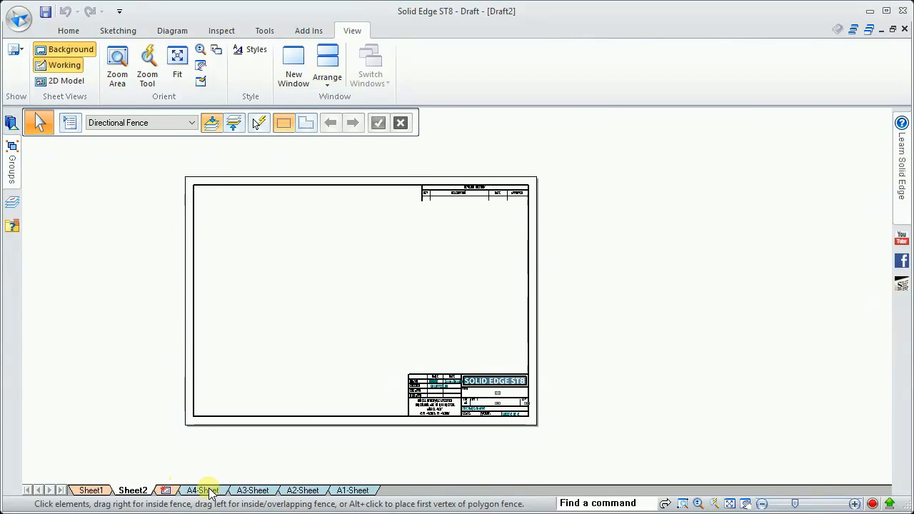
{"action": "left_click", "coordinate": [246, 491]}
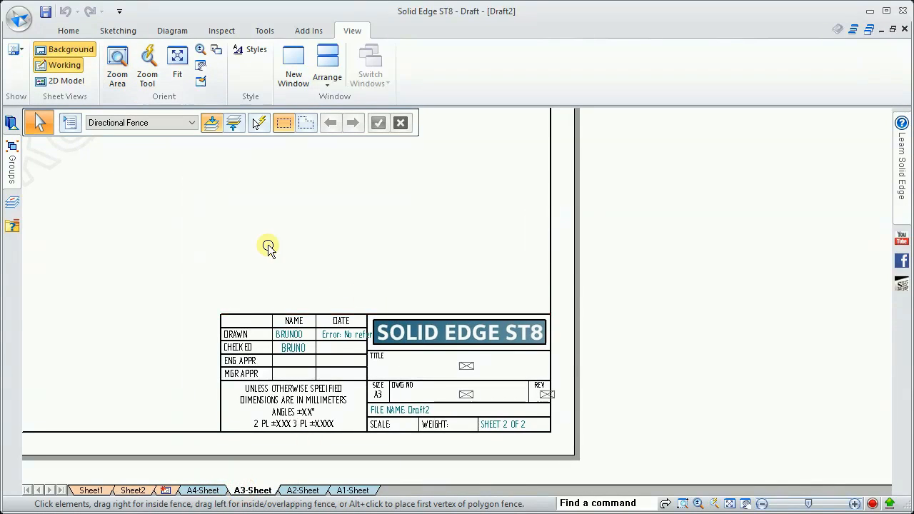
Format the DRAWN name callout in the A3-Sheet title block with Black color and Bold font style, keeping the Solid Edge ISO font
{"action": "left_click", "coordinate": [293, 335]}
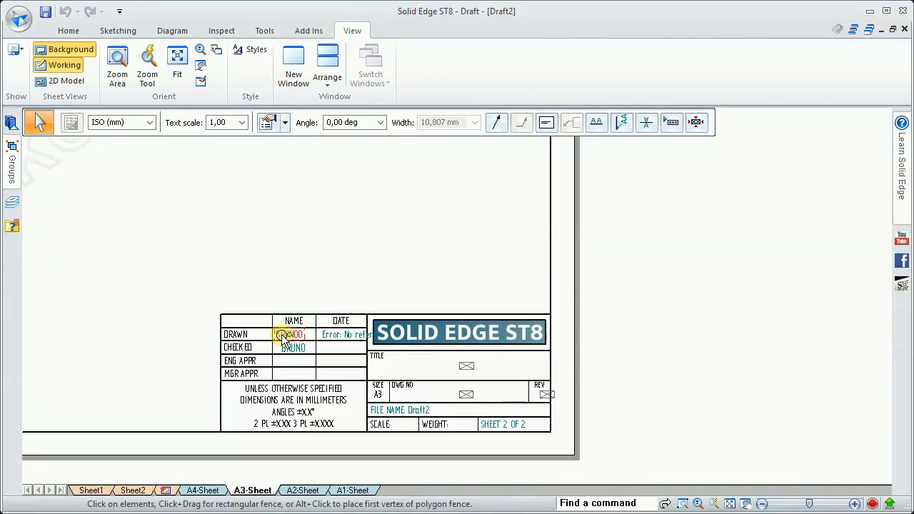
{"action": "double_click", "coordinate": [283, 337]}
{"action": "left_click", "coordinate": [193, 90]}
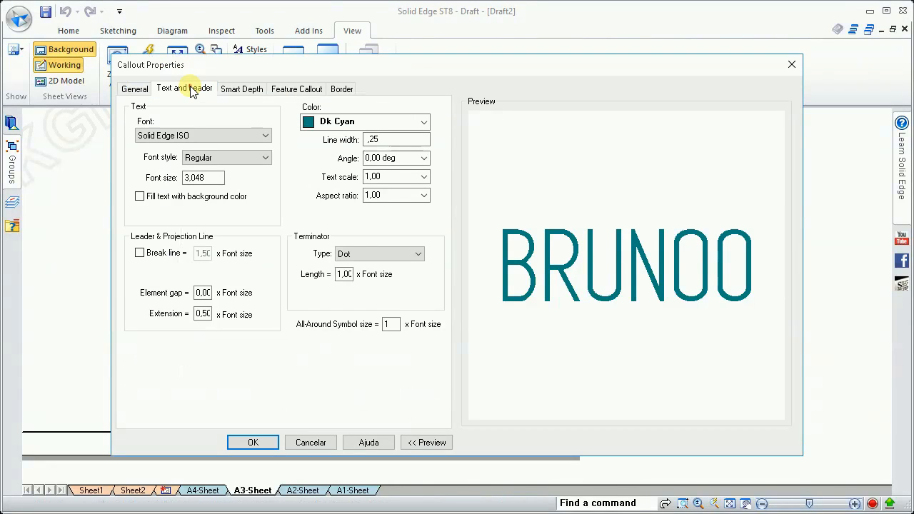
{"action": "left_click", "coordinate": [204, 137]}
{"action": "left_click", "coordinate": [203, 137]}
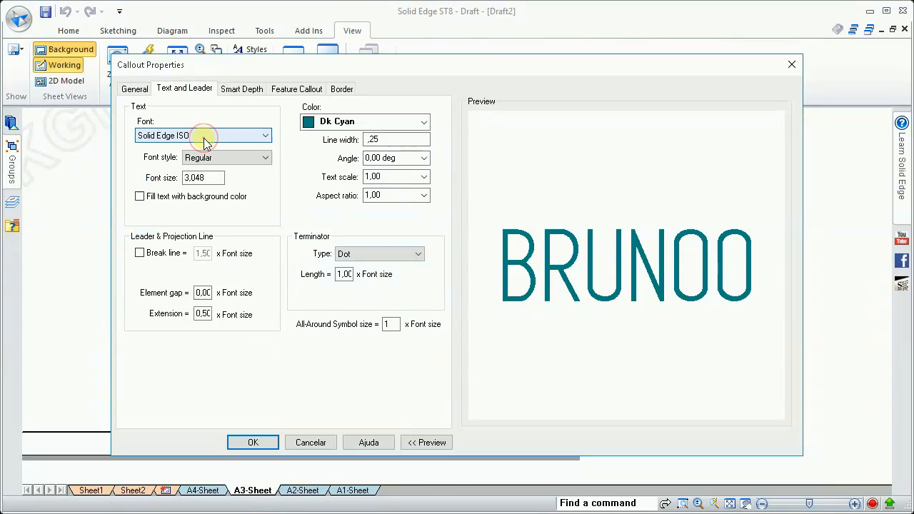
{"action": "left_click", "coordinate": [317, 122]}
{"action": "left_click", "coordinate": [335, 145]}
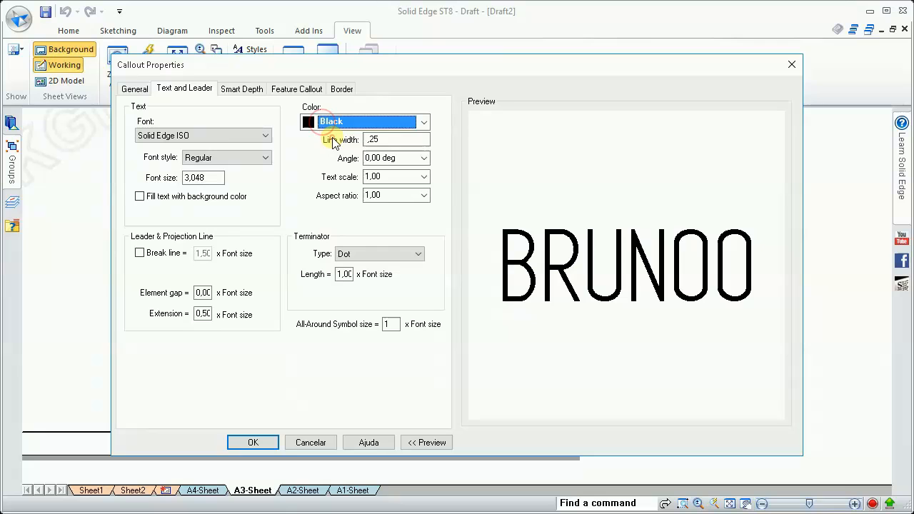
{"action": "left_click", "coordinate": [230, 159]}
{"action": "left_click", "coordinate": [230, 177]}
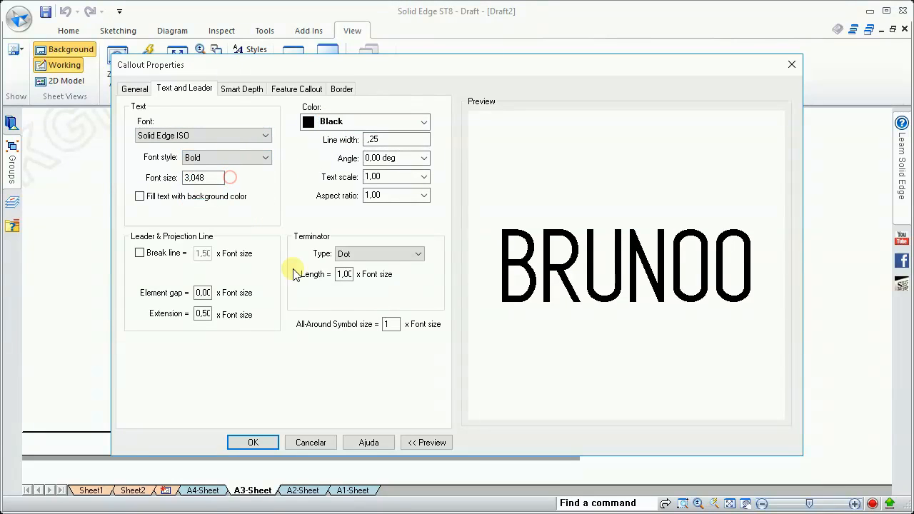
{"action": "left_click", "coordinate": [253, 443]}
Hide the background sheets and close the test draft without saving it
{"action": "scroll", "coordinate": [346, 333], "scroll_direction": "down", "scroll_amount": 2}
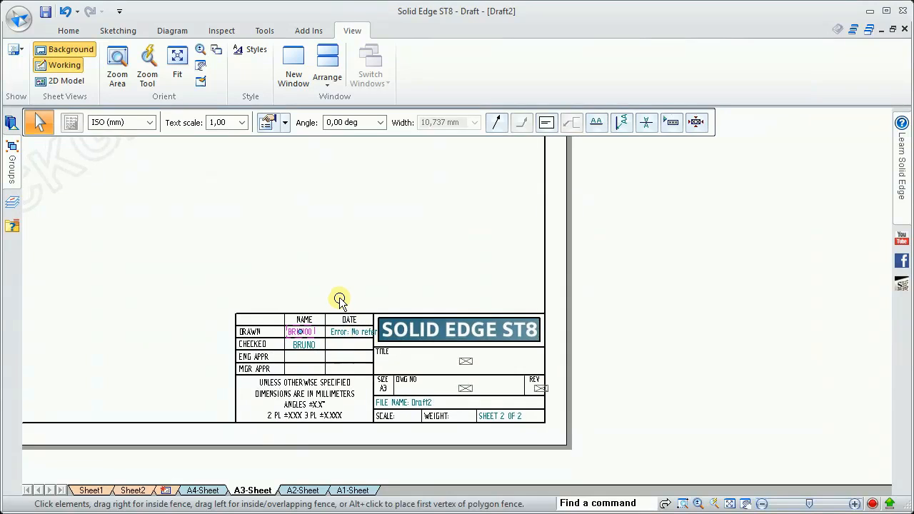
{"action": "scroll", "coordinate": [346, 333], "scroll_direction": "up", "scroll_amount": 3}
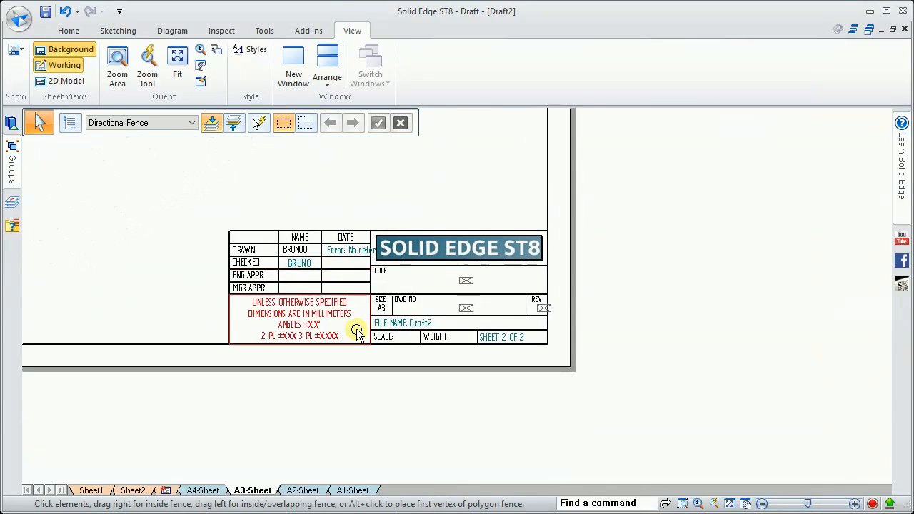
{"action": "scroll", "coordinate": [356, 333], "scroll_direction": "up", "scroll_amount": 1}
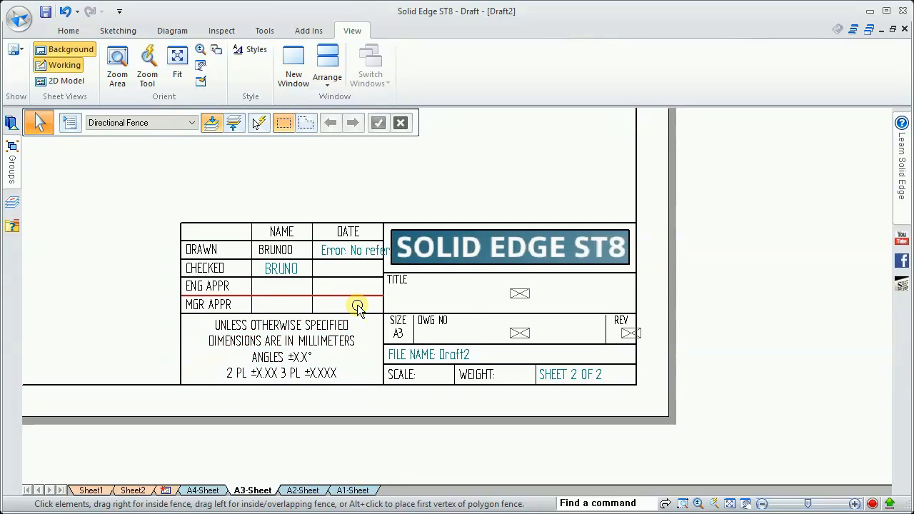
{"action": "left_click", "coordinate": [70, 50]}
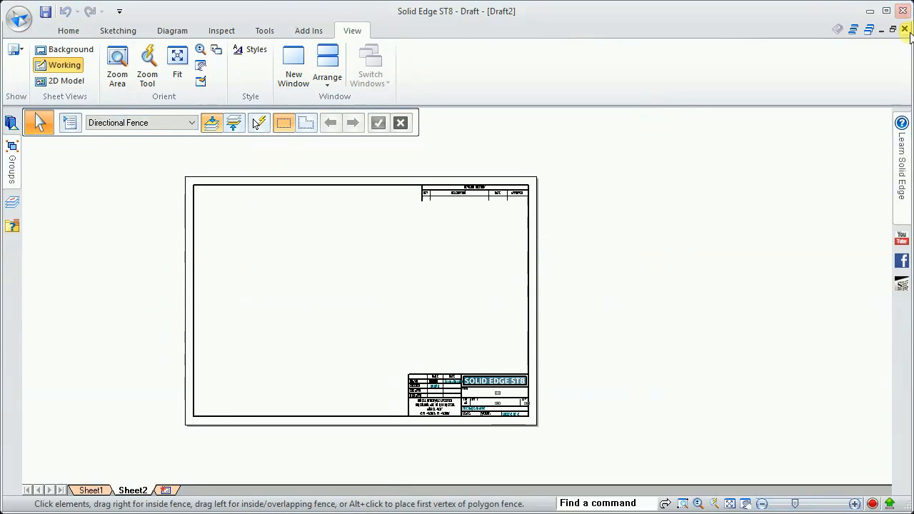
{"action": "left_click", "coordinate": [905, 30]}
{"action": "left_click", "coordinate": [483, 322]}
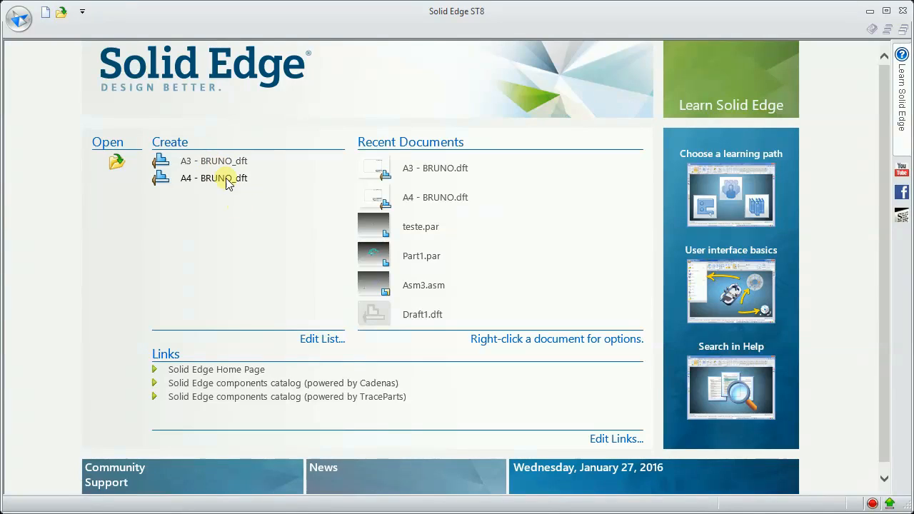
In File Explorer, copy the ISO Metric assembly, part, sheet metal and weldment templates into the author-named folder under Template
{"action": "left_click", "coordinate": [143, 511]}
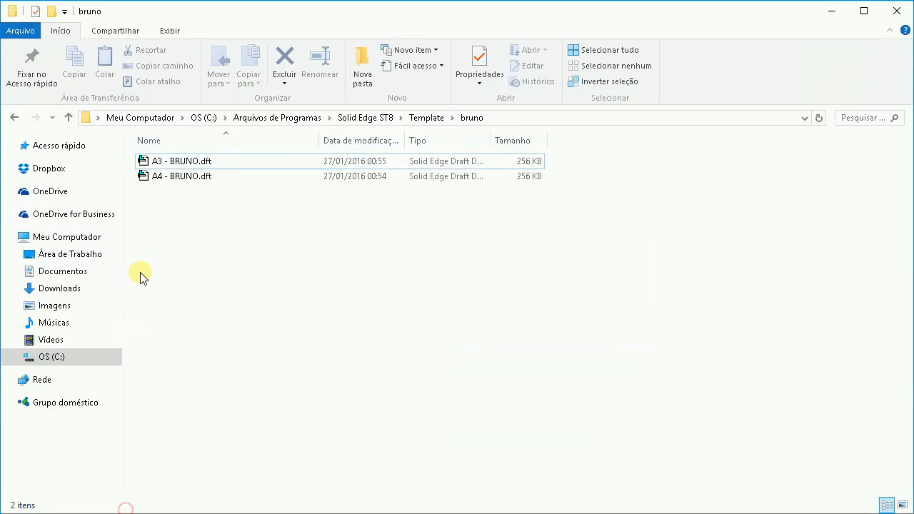
{"action": "left_click", "coordinate": [425, 119]}
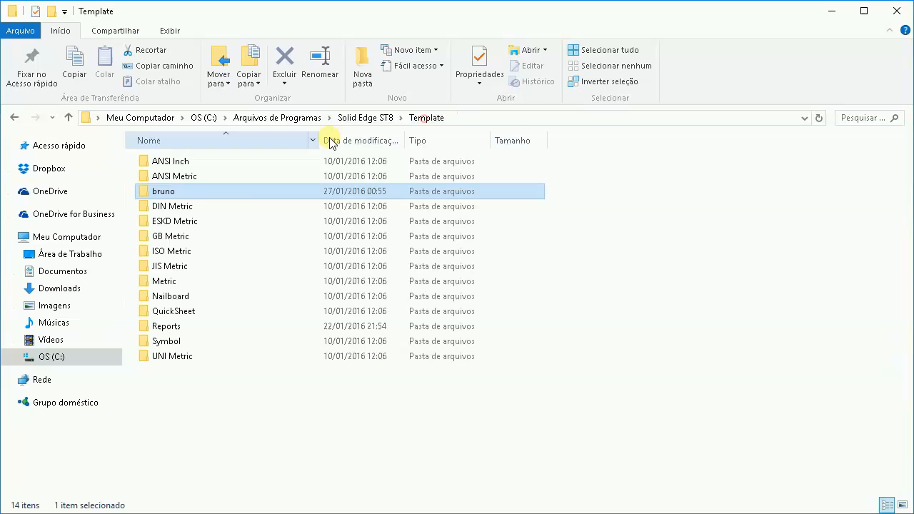
{"action": "double_click", "coordinate": [177, 253]}
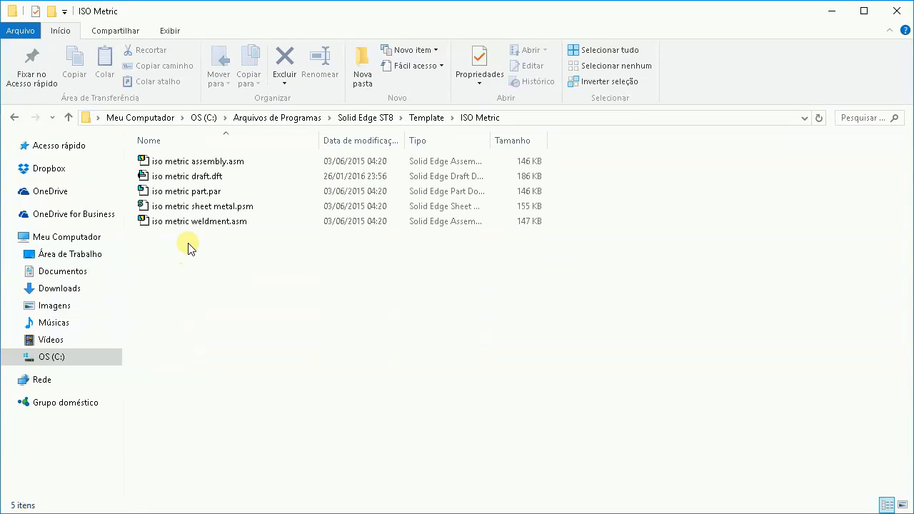
{"action": "left_click", "coordinate": [187, 192]}
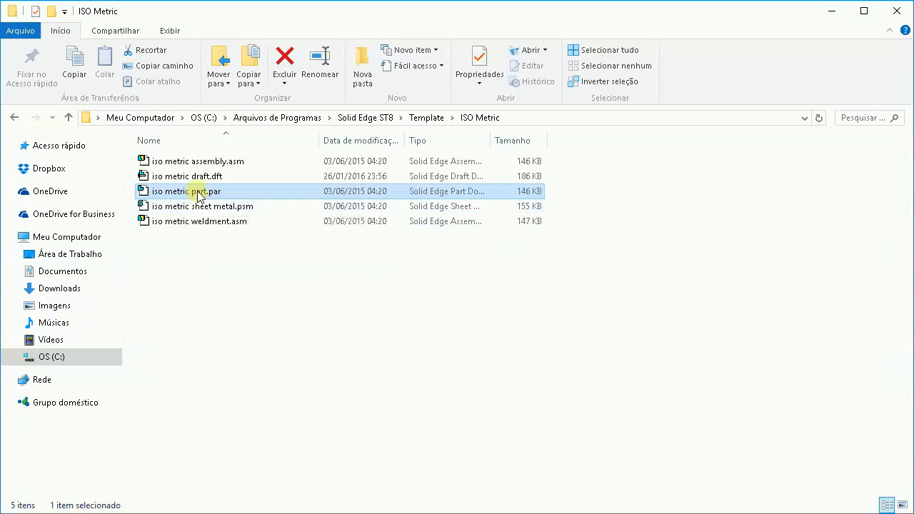
{"action": "left_click", "coordinate": [194, 161], "text": "ctrl"}
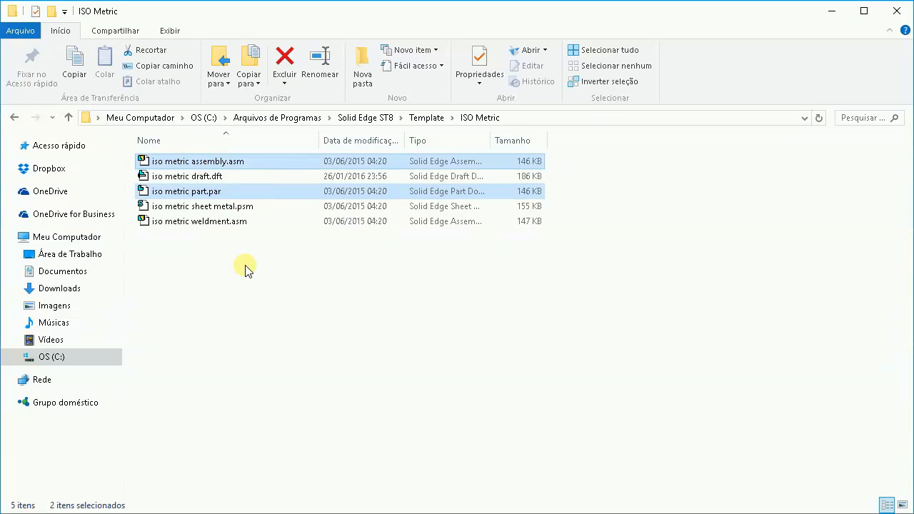
{"action": "left_click", "coordinate": [204, 207], "text": "ctrl"}
{"action": "left_click", "coordinate": [199, 220], "text": "ctrl"}
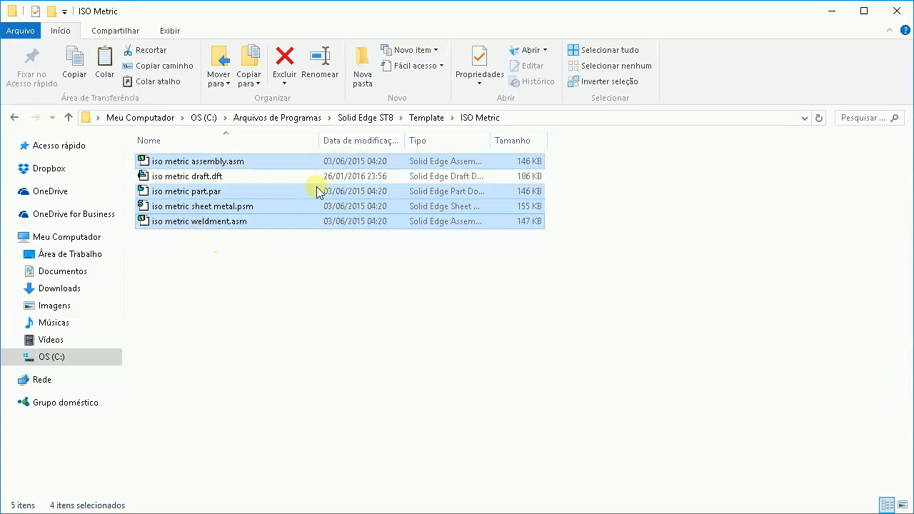
{"action": "left_click", "coordinate": [422, 118]}
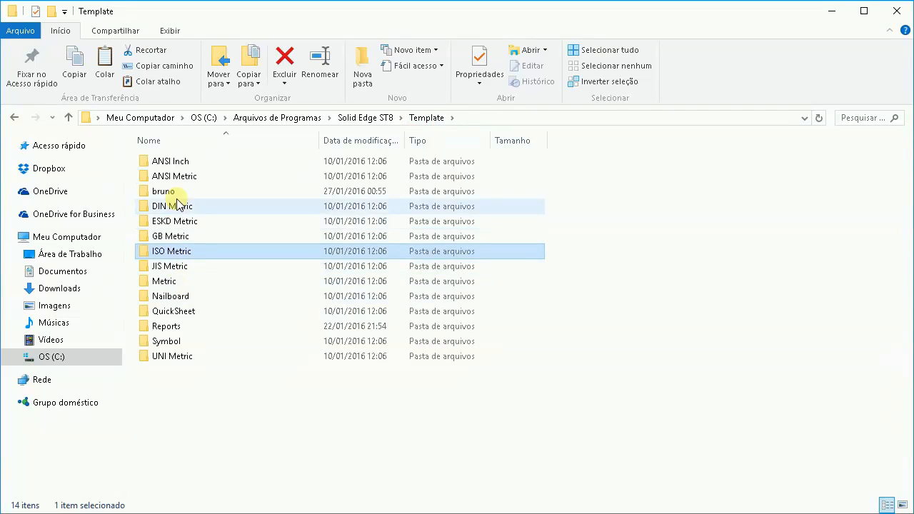
{"action": "double_click", "coordinate": [176, 193]}
{"action": "key", "text": "ctrl+v"}
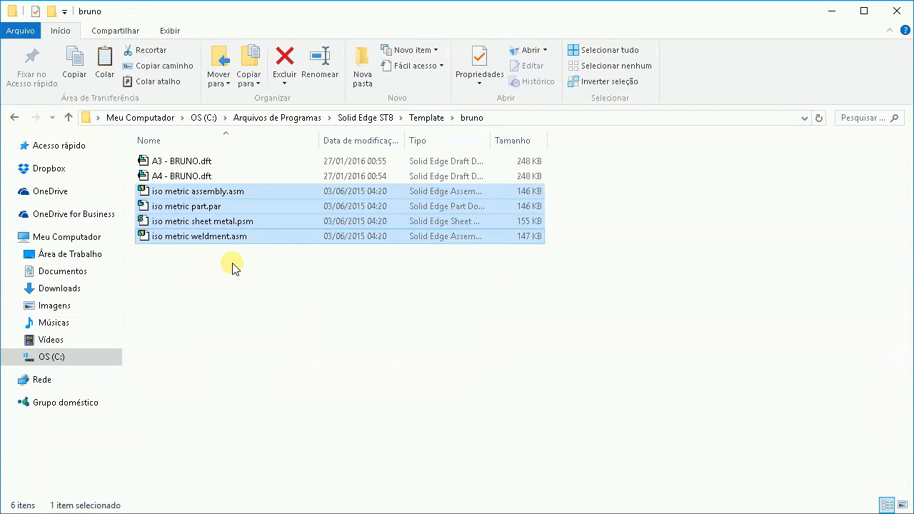
{"action": "left_click", "coordinate": [224, 304]}
Rename the copied iso metric part.par to the author's first name, keeping the .par extension
{"action": "left_click", "coordinate": [185, 209]}
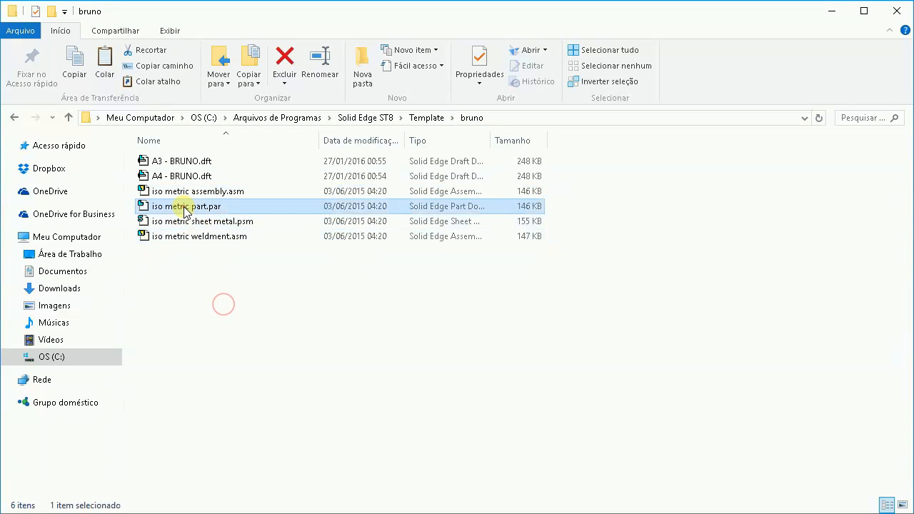
{"action": "left_click", "coordinate": [197, 208]}
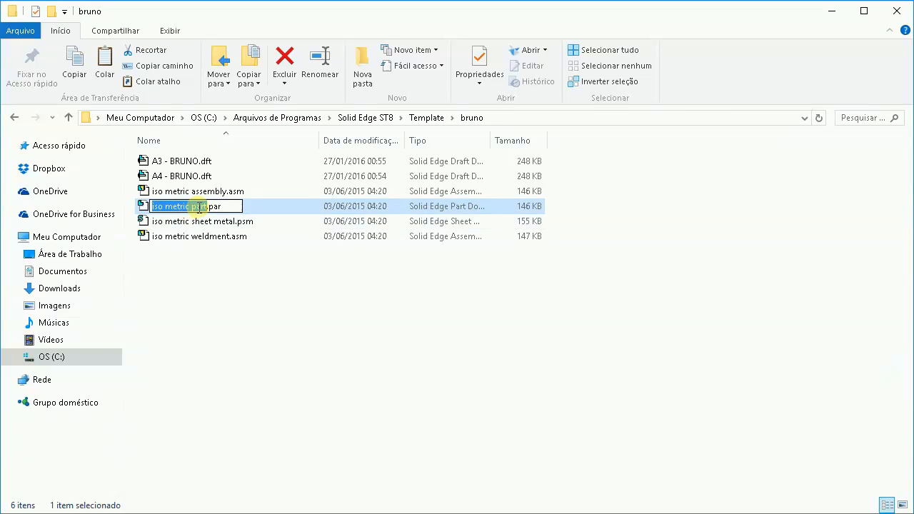
{"action": "type", "text": "BRUNO"}
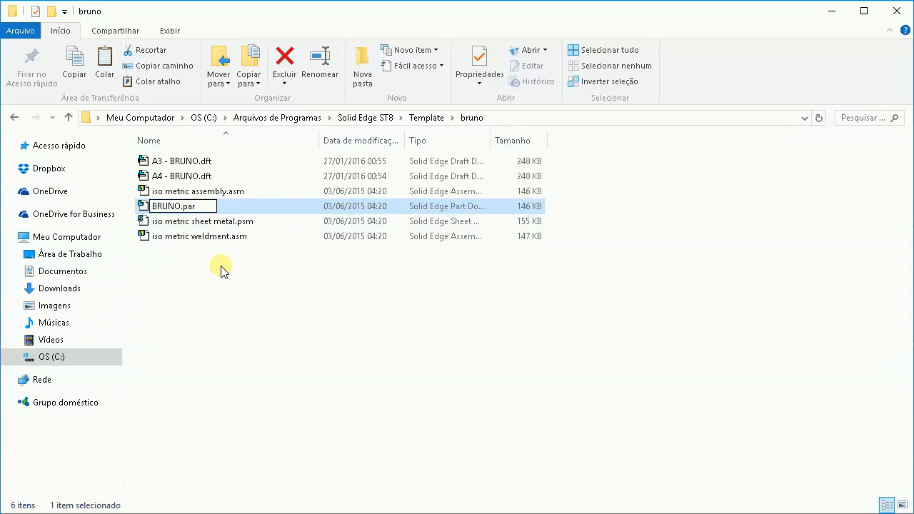
{"action": "left_click", "coordinate": [223, 273]}
Rename the copied iso metric assembly.asm to the author's first name, keeping the .asm extension
{"action": "left_click", "coordinate": [173, 208]}
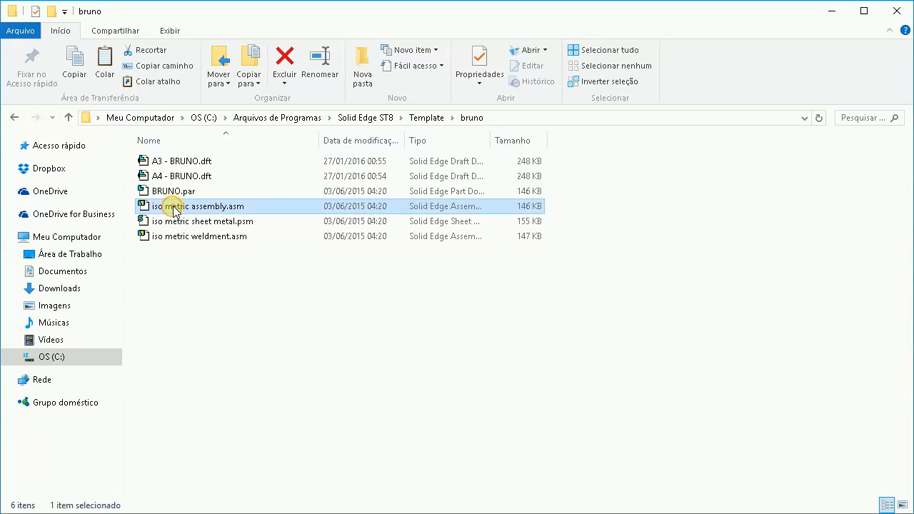
{"action": "left_click", "coordinate": [173, 207]}
{"action": "type", "text": "BRUNO.asm"}
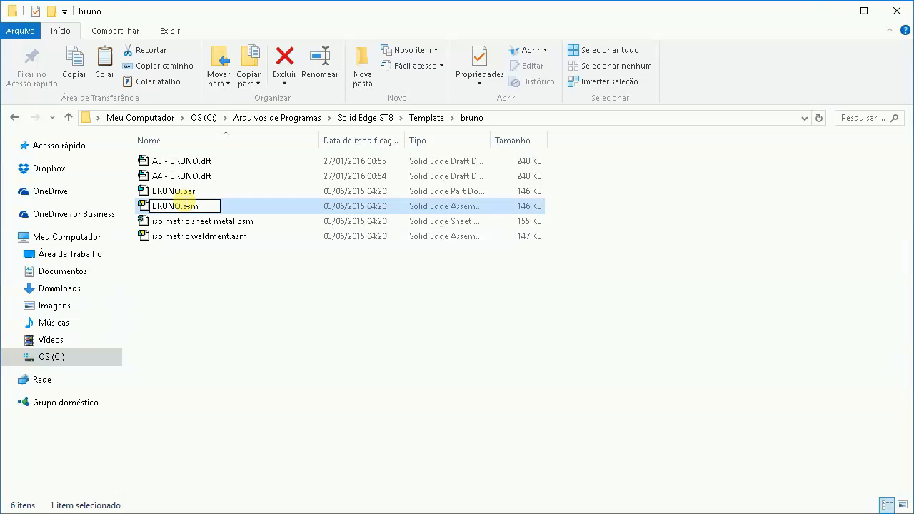
{"action": "left_click", "coordinate": [224, 283]}
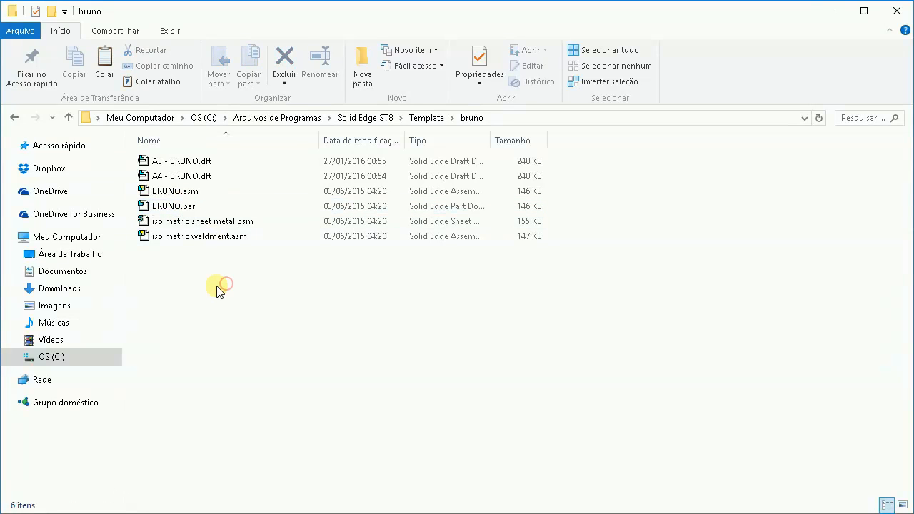
Switch to Solid Edge, create a test draft from the custom A4 template and close it
{"action": "left_click", "coordinate": [226, 508]}
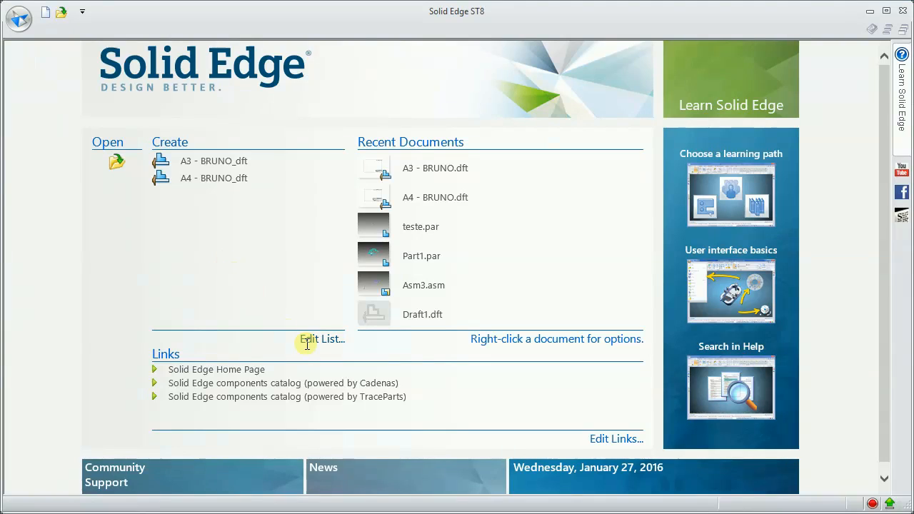
{"action": "left_click", "coordinate": [223, 180]}
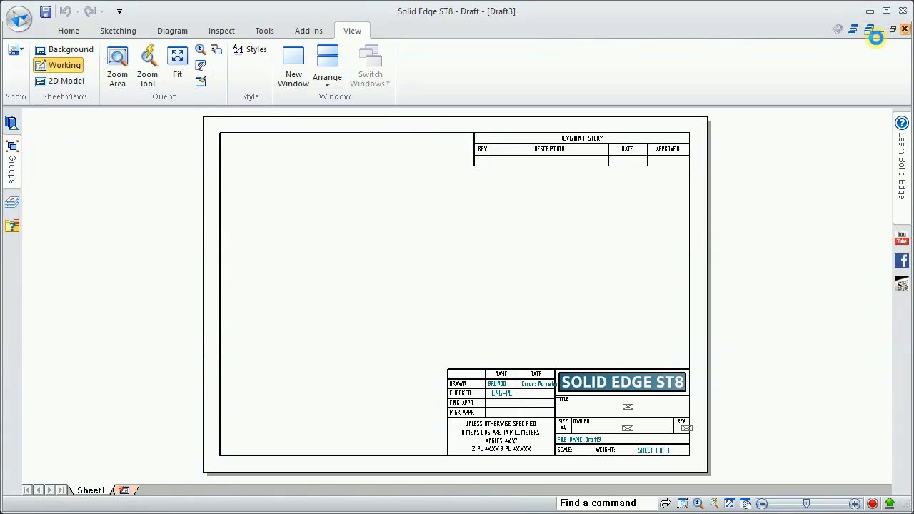
{"action": "left_click", "coordinate": [905, 28]}
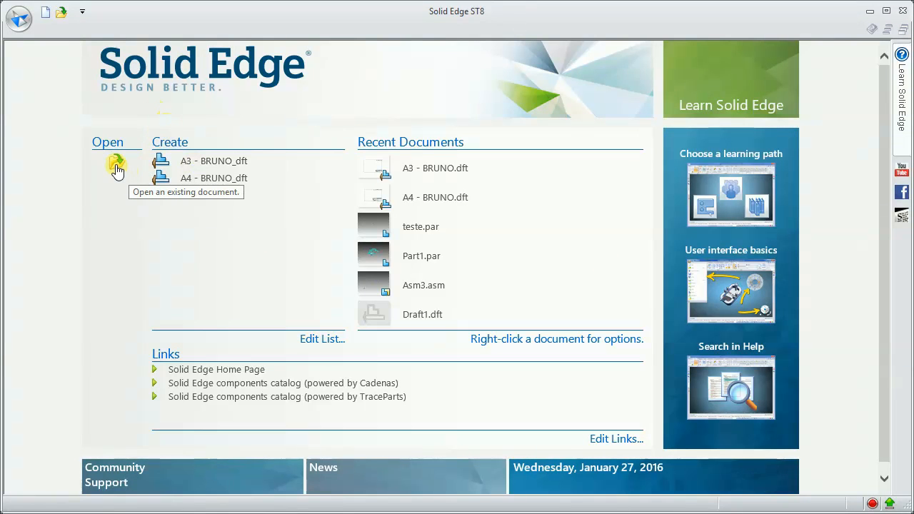
Edit the startup template list, choosing the author-named template folder, and apply it to the Startup screen
{"action": "left_click", "coordinate": [314, 337]}
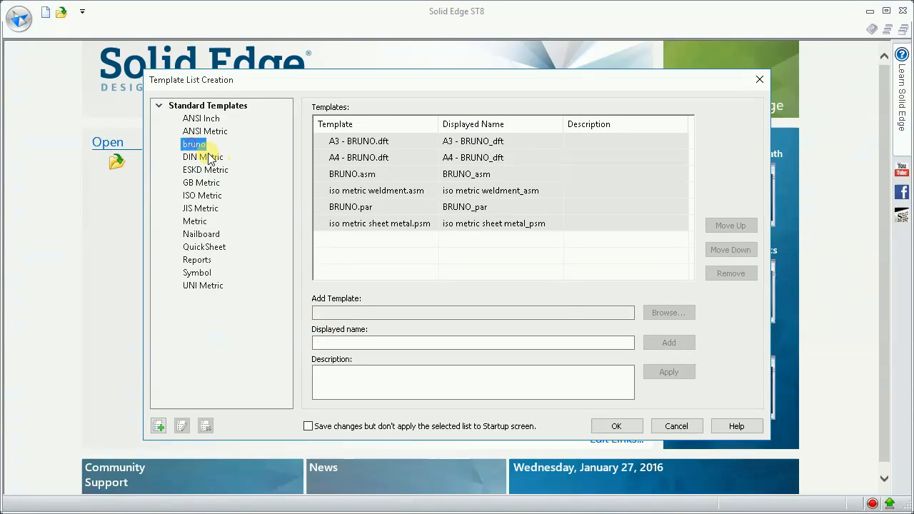
{"action": "left_click", "coordinate": [617, 426]}
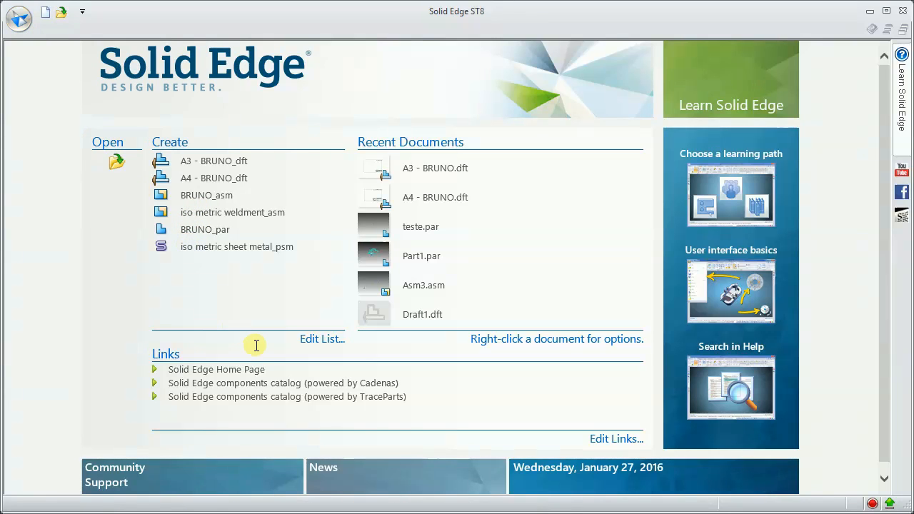
Create a new draft from the custom A4 template and examine its title block
{"action": "left_click", "coordinate": [214, 180]}
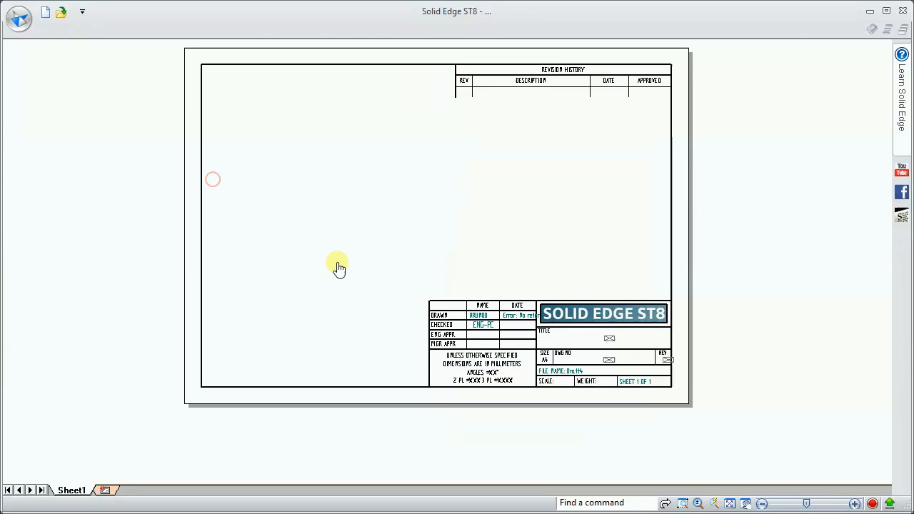
{"action": "scroll", "coordinate": [551, 336], "scroll_direction": "up", "scroll_amount": 3}
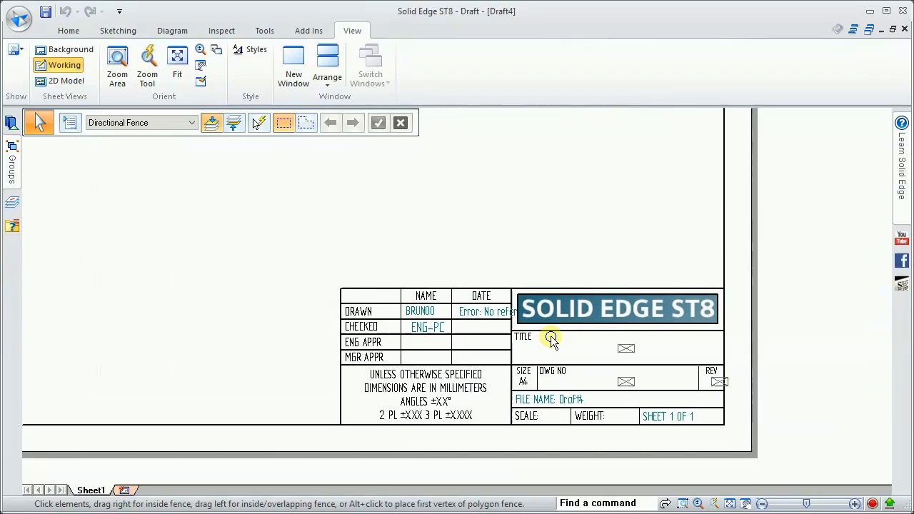
{"action": "scroll", "coordinate": [547, 332], "scroll_direction": "up", "scroll_amount": 4}
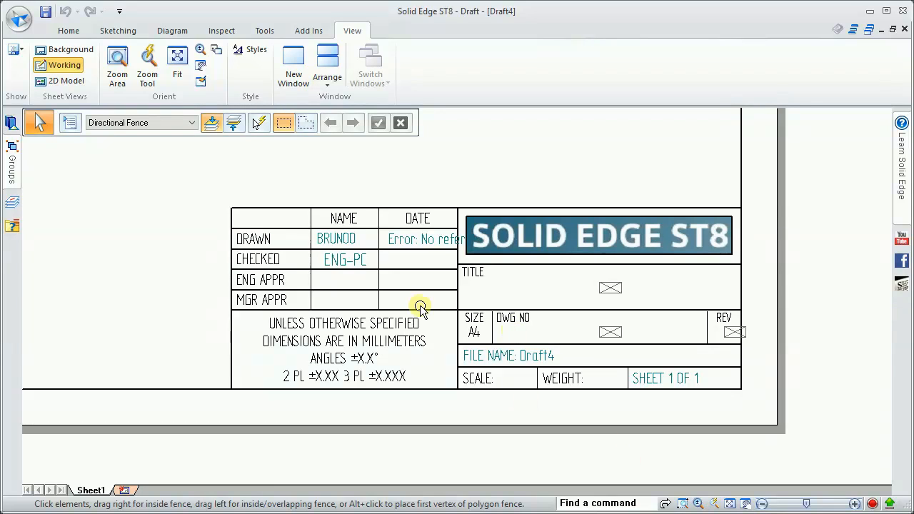
{"action": "scroll", "coordinate": [421, 303], "scroll_direction": "down", "scroll_amount": 4}
{"action": "scroll", "coordinate": [368, 285], "scroll_direction": "down", "scroll_amount": 2}
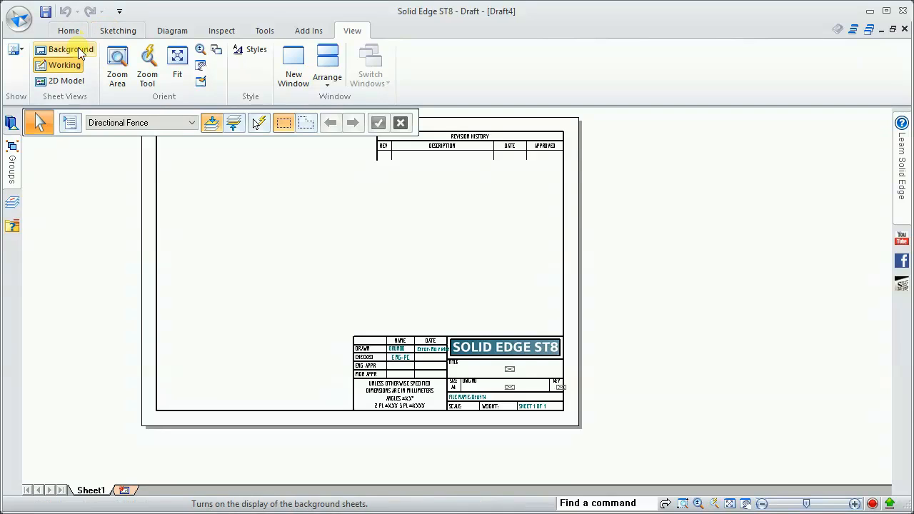
Turn on the display of the background sheets and bring up the sketching tools
{"action": "left_click", "coordinate": [103, 32]}
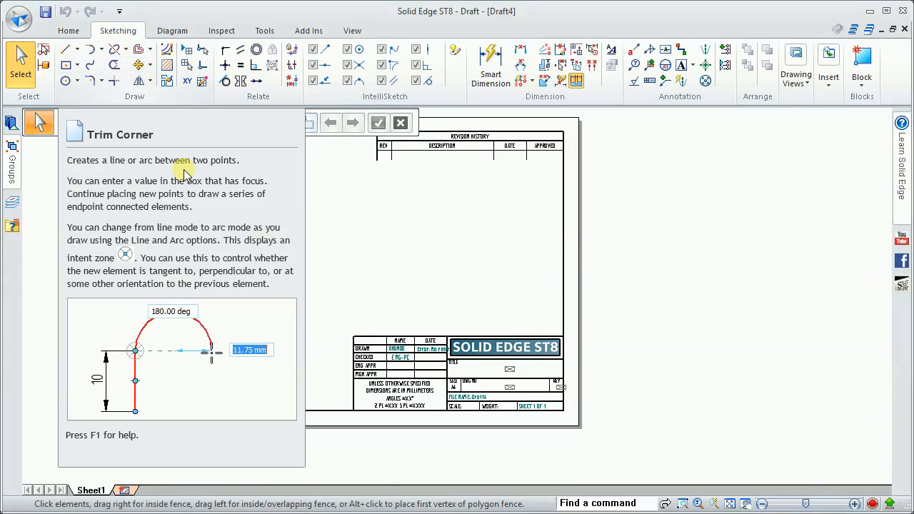
{"action": "left_click", "coordinate": [352, 31]}
{"action": "left_click", "coordinate": [72, 66]}
{"action": "left_click", "coordinate": [123, 31]}
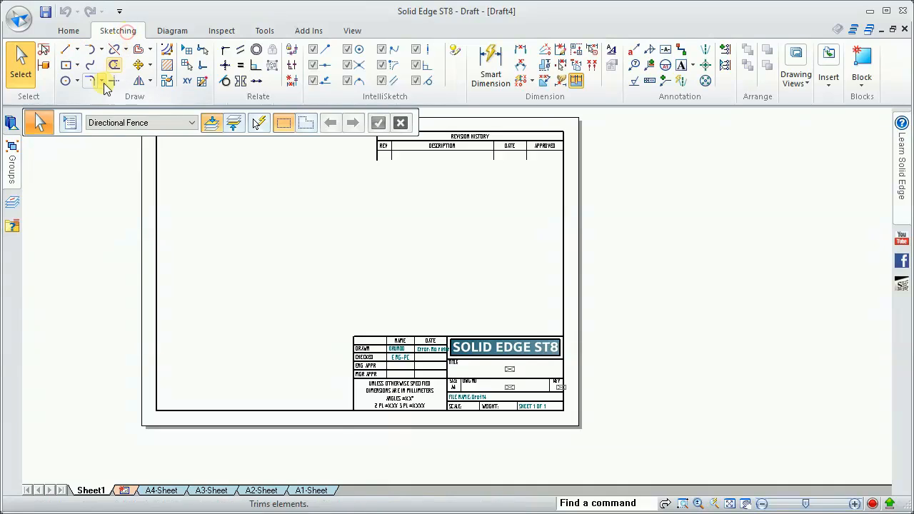
Start the Line command, review the available line widths and leave the command without drawing
{"action": "left_click", "coordinate": [71, 53]}
{"action": "left_click", "coordinate": [204, 123]}
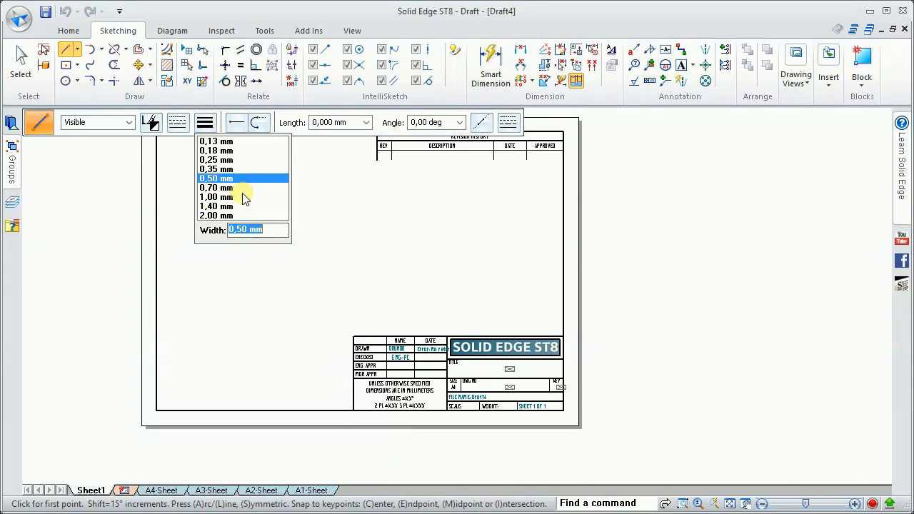
{"action": "key", "text": "Escape"}
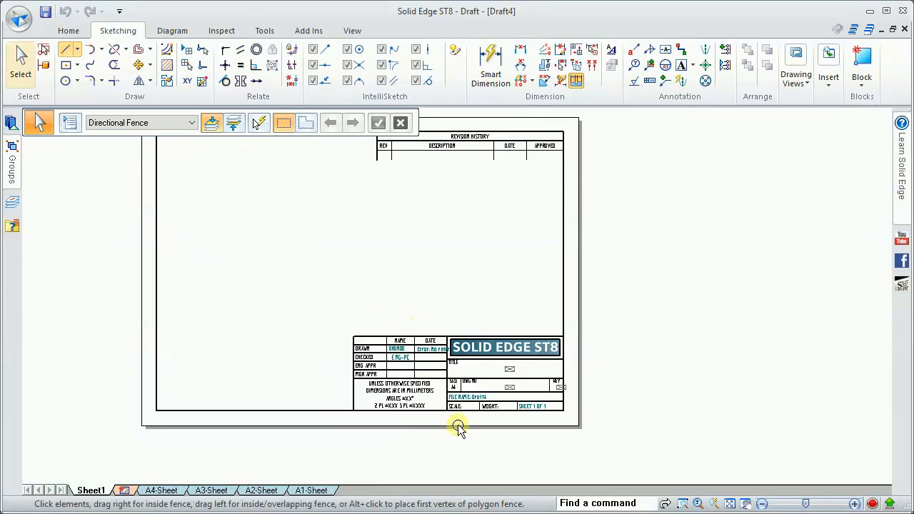
On the A2-Sheet background, delete the two horizontal title block lines separating the CHECKED, ENG APPR and MGR APPR rows
{"action": "scroll", "coordinate": [449, 378], "scroll_direction": "up", "scroll_amount": 1}
{"action": "scroll", "coordinate": [449, 378], "scroll_direction": "up", "scroll_amount": 2}
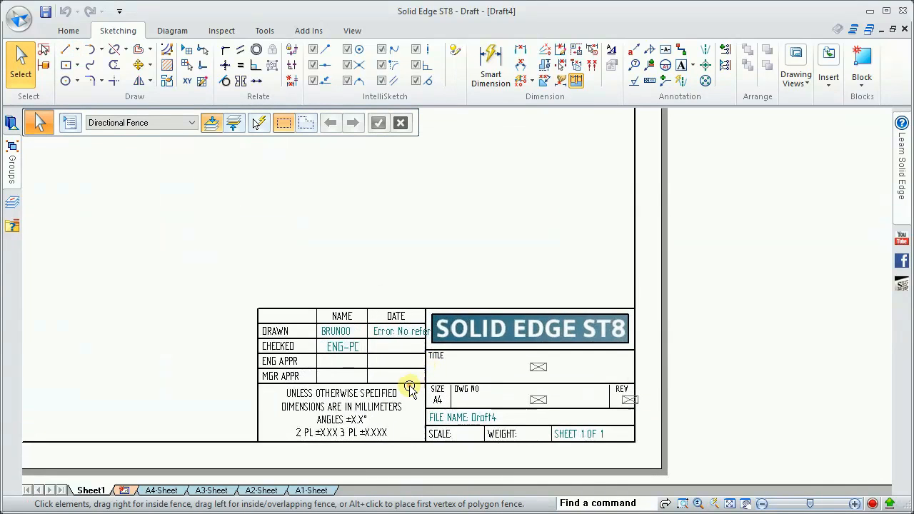
{"action": "left_click", "coordinate": [259, 490]}
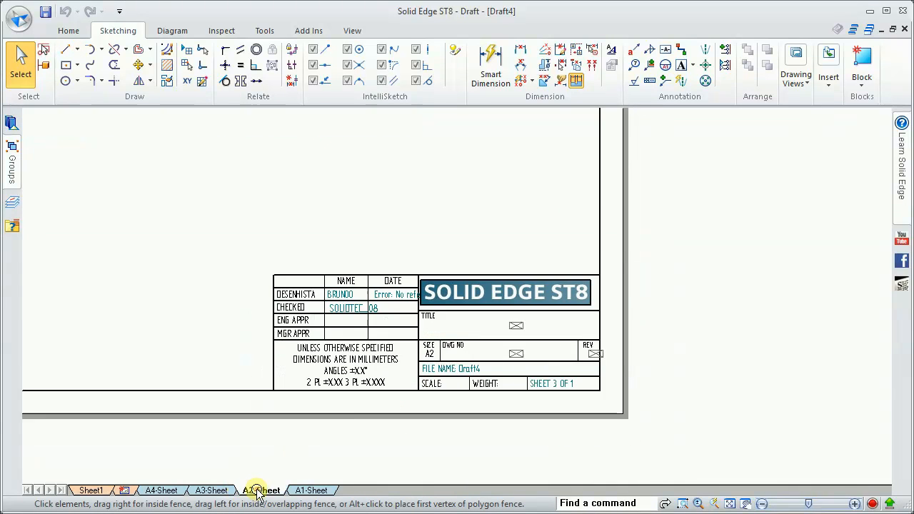
{"action": "scroll", "coordinate": [300, 315], "scroll_direction": "up", "scroll_amount": 3}
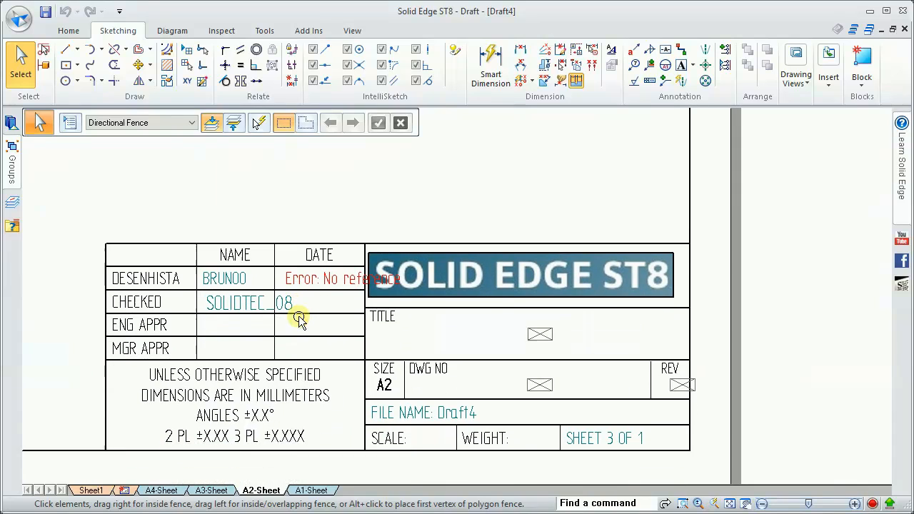
{"action": "key", "text": "l"}
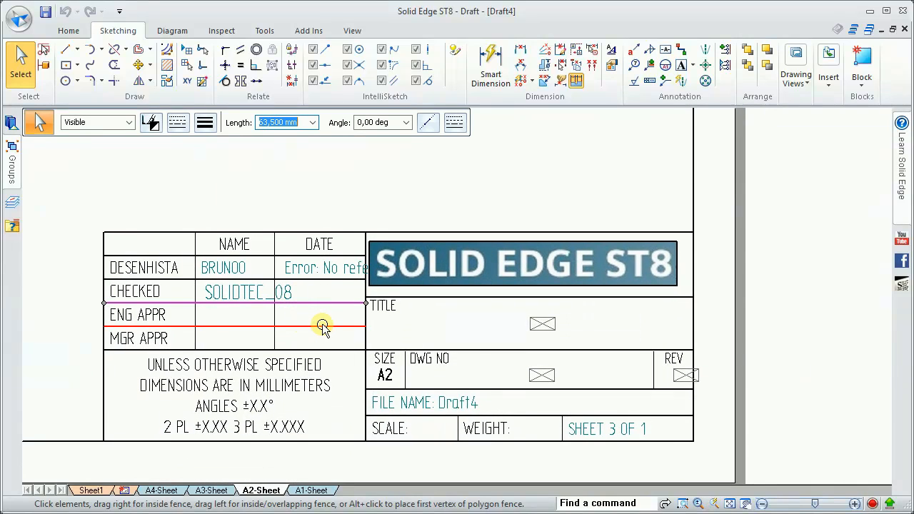
{"action": "key", "text": "Delete"}
{"action": "key", "text": "l"}
{"action": "key", "text": "Delete"}
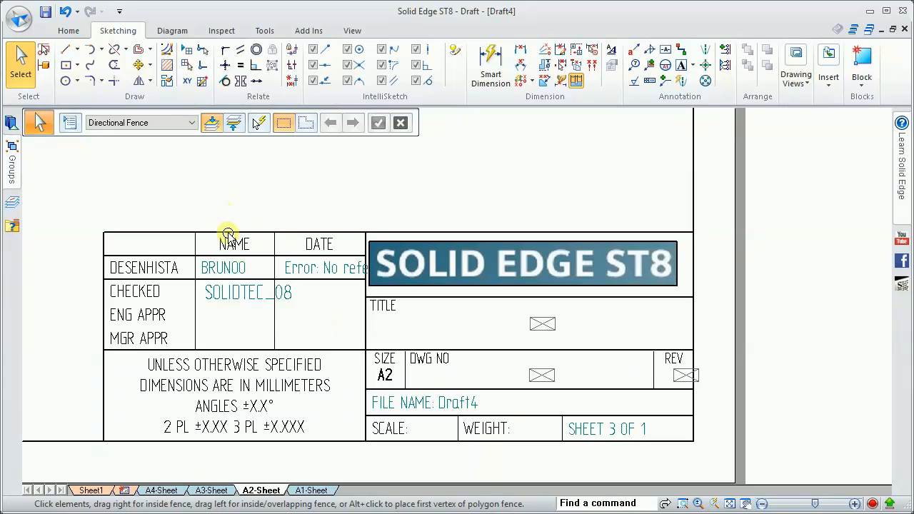
{"action": "scroll", "coordinate": [233, 251], "scroll_direction": "down", "scroll_amount": 2}
{"action": "scroll", "coordinate": [254, 304], "scroll_direction": "up", "scroll_amount": 2}
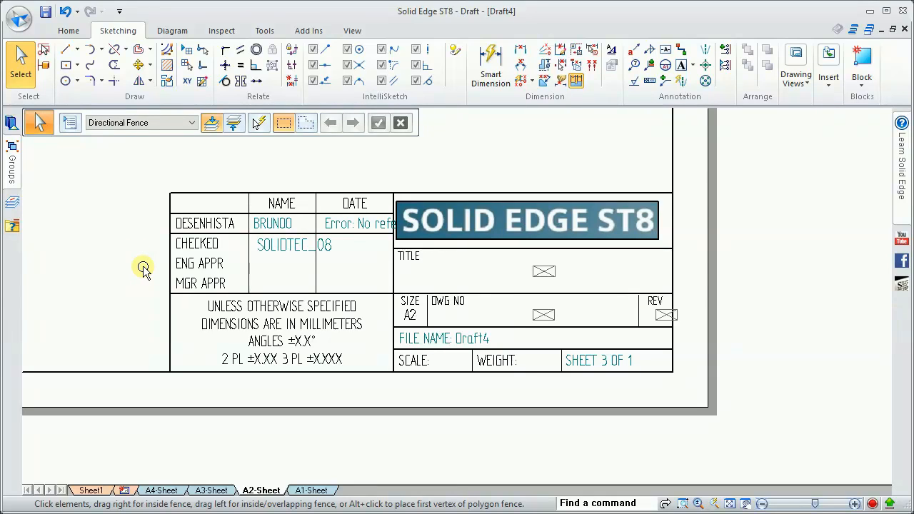
{"action": "scroll", "coordinate": [144, 250], "scroll_direction": "down", "scroll_amount": 1}
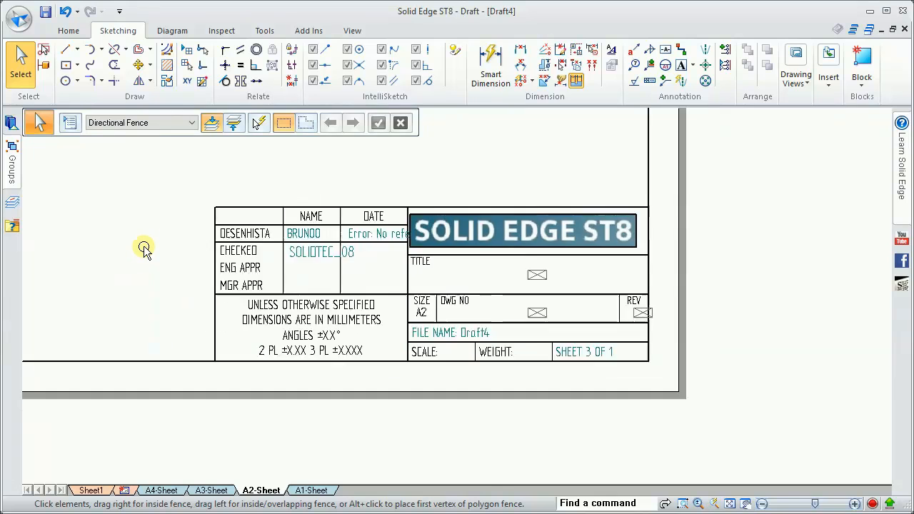
{"action": "scroll", "coordinate": [144, 250], "scroll_direction": "down", "scroll_amount": 2}
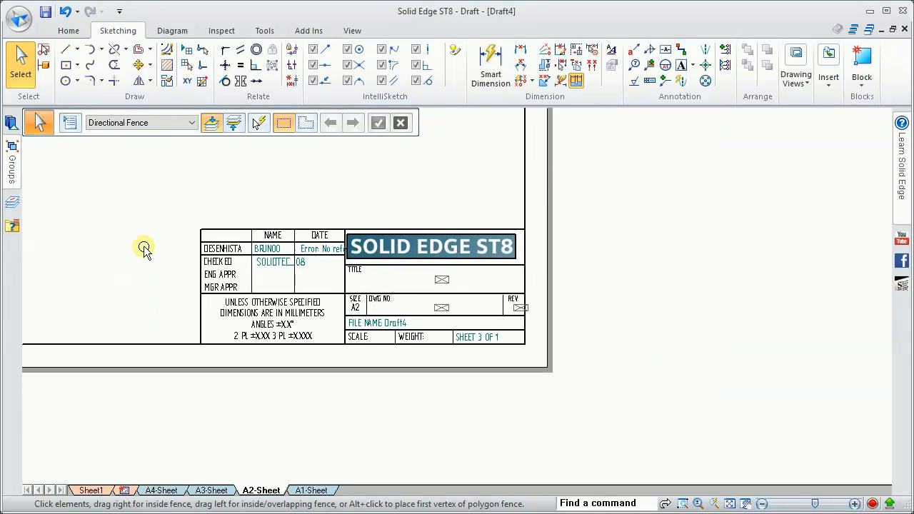
{"action": "scroll", "coordinate": [144, 250], "scroll_direction": "up", "scroll_amount": 2}
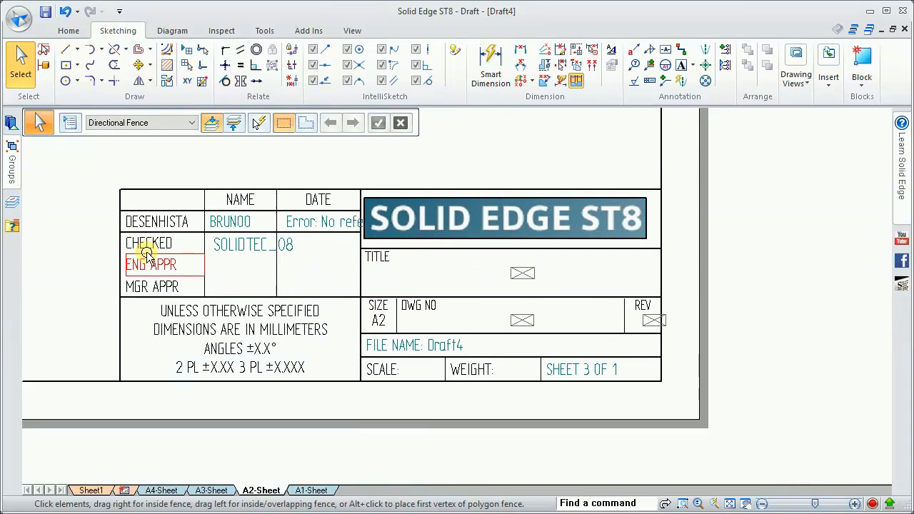